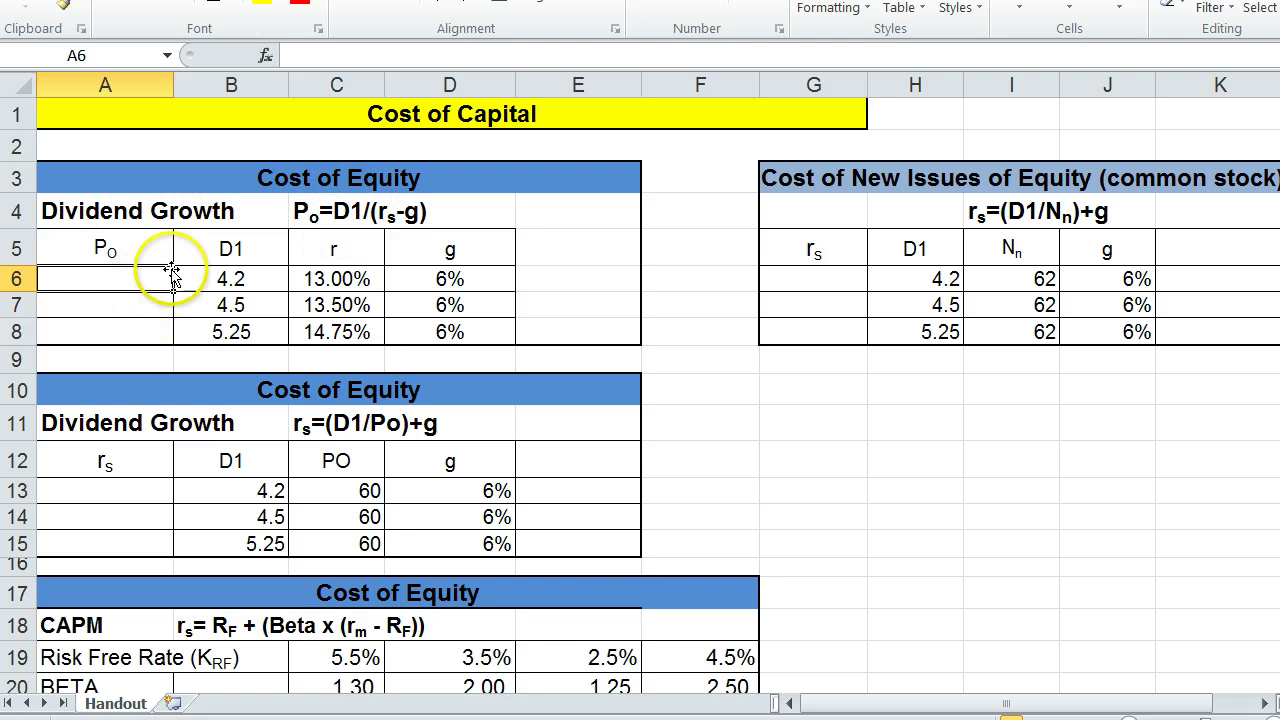
Step: Calculate the stock price P0 in A6 with the dividend growth formula +B6/(C6-D6)
click(103, 279)
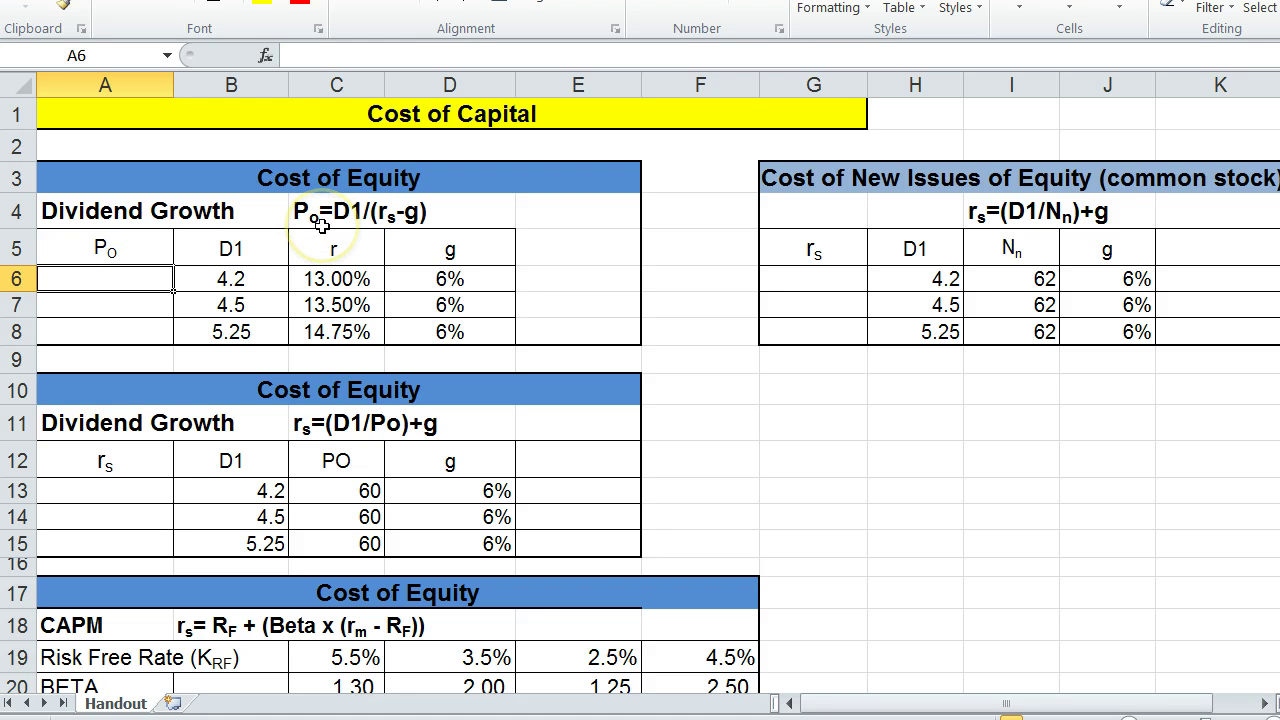
text(+)
click(245, 279)
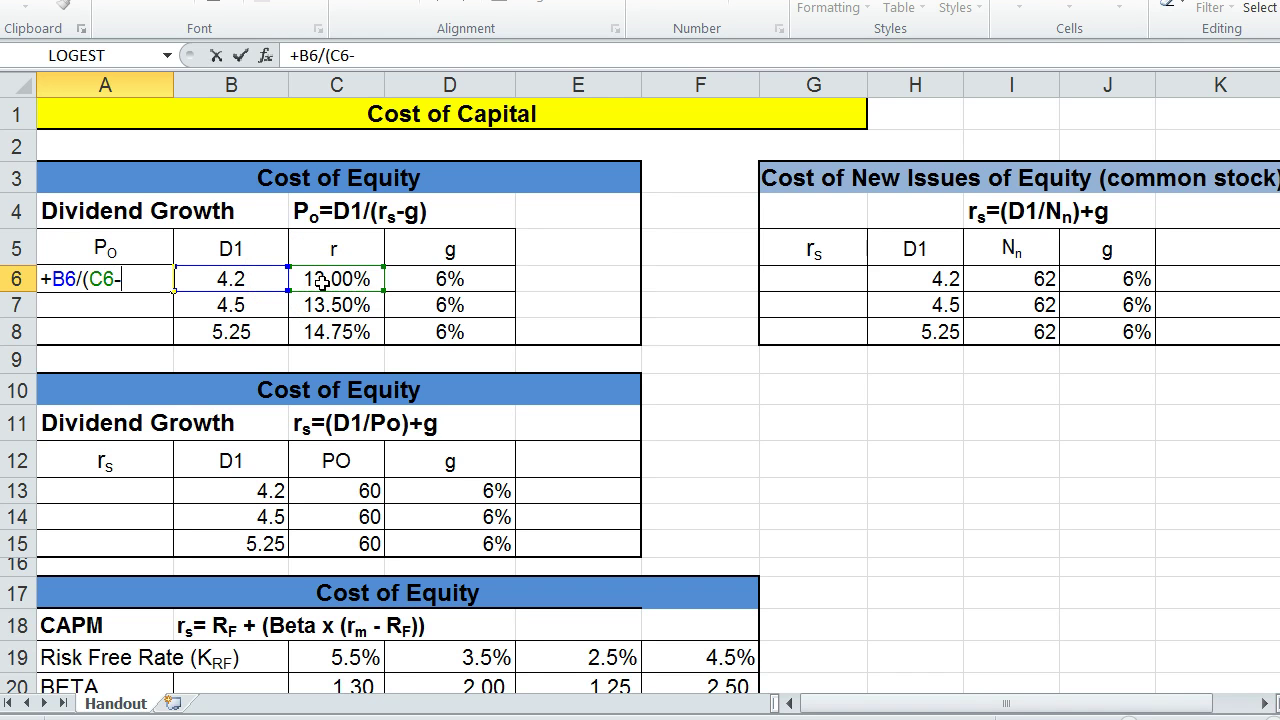
click(422, 280)
text())
key(Return)
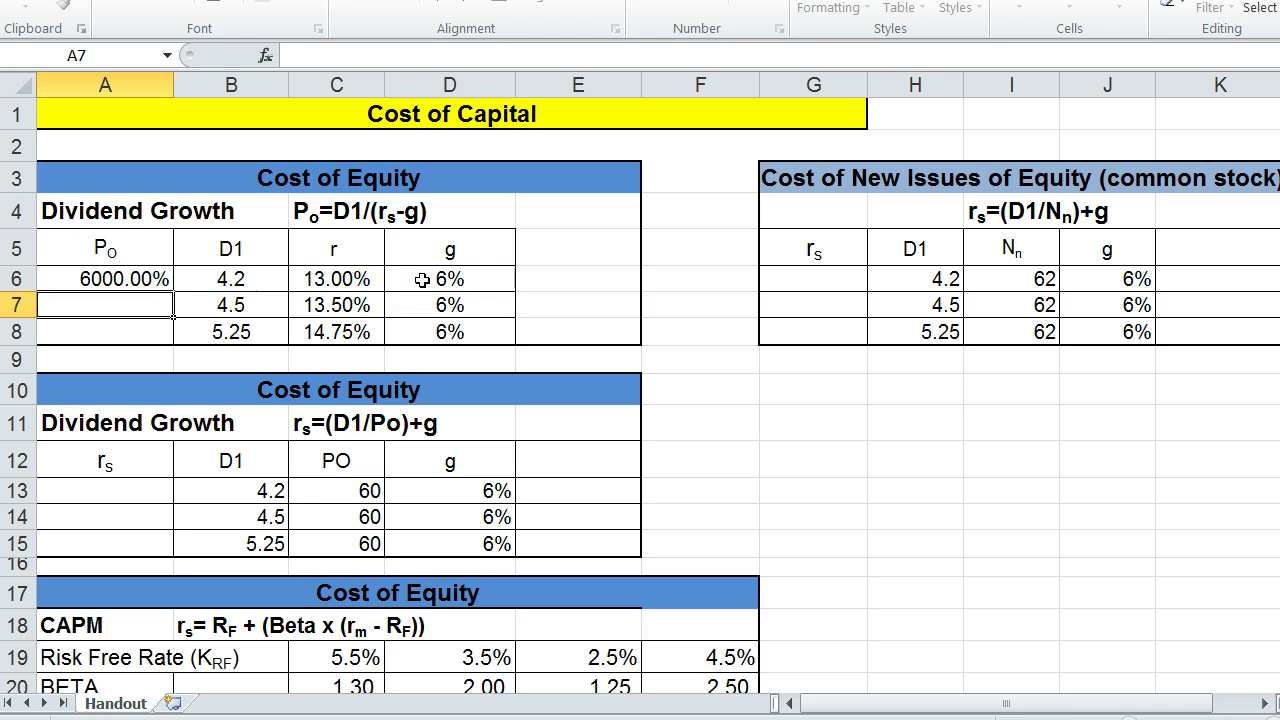
Step: Format the P0 result in A6 as currency
click(110, 278)
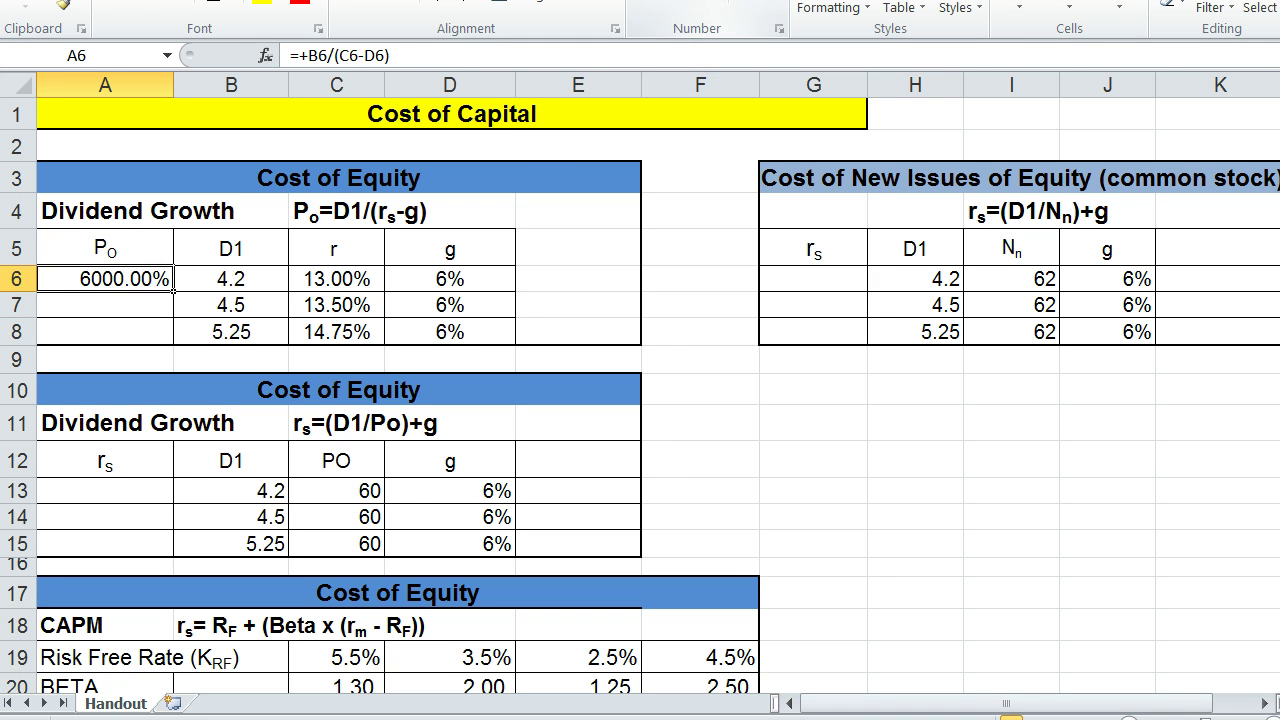
click(755, 2)
click(720, 100)
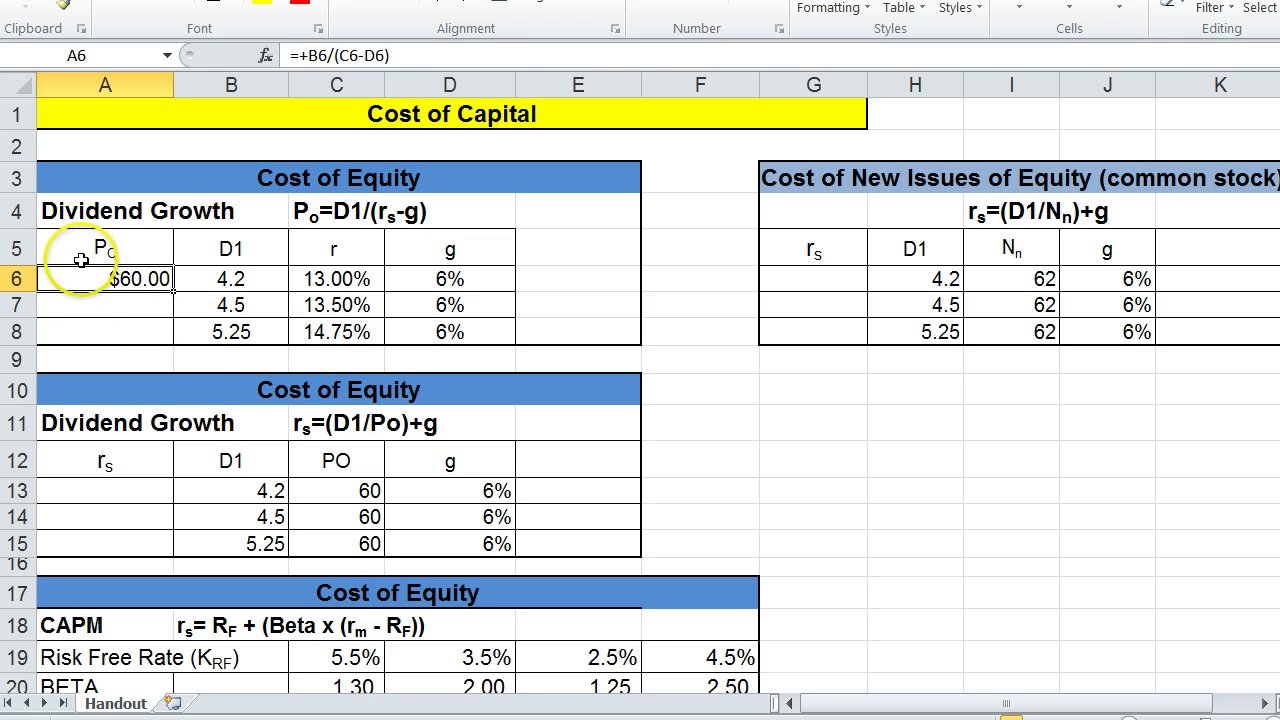
Step: Review the D1, r and g inputs behind the price in A6, and the D1, P0 and g inputs in row 13
click(203, 277)
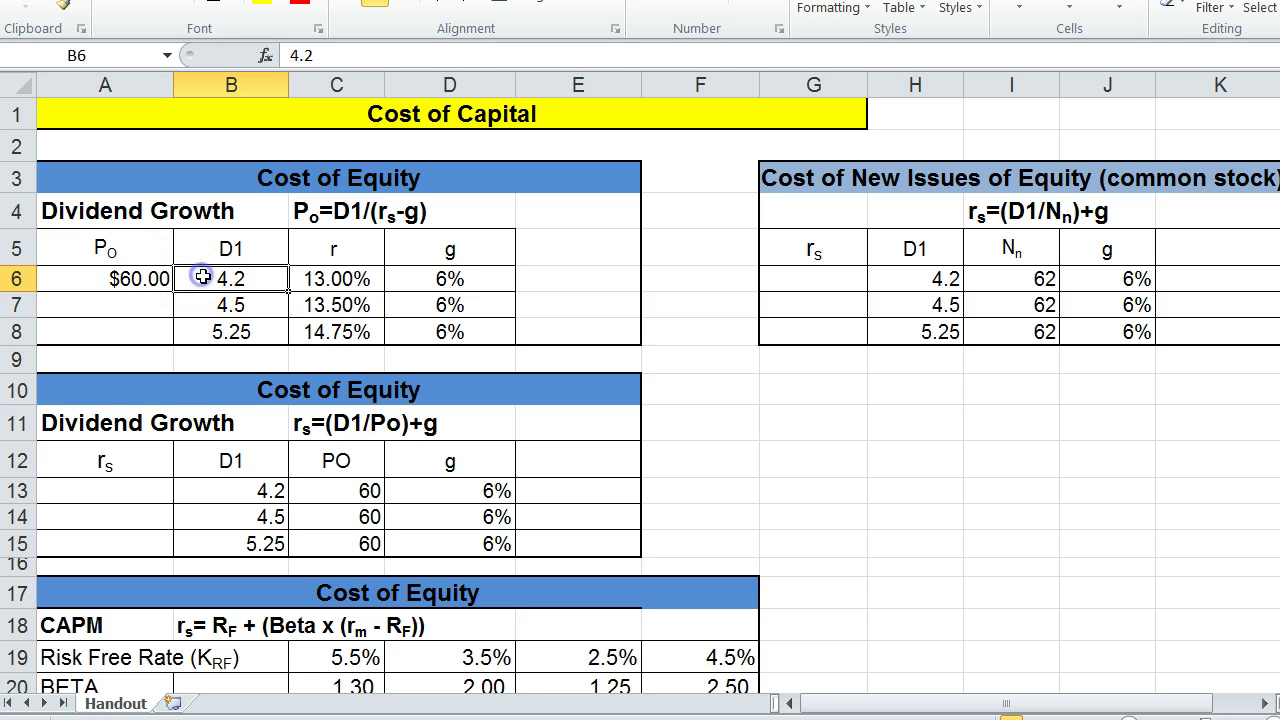
click(322, 279)
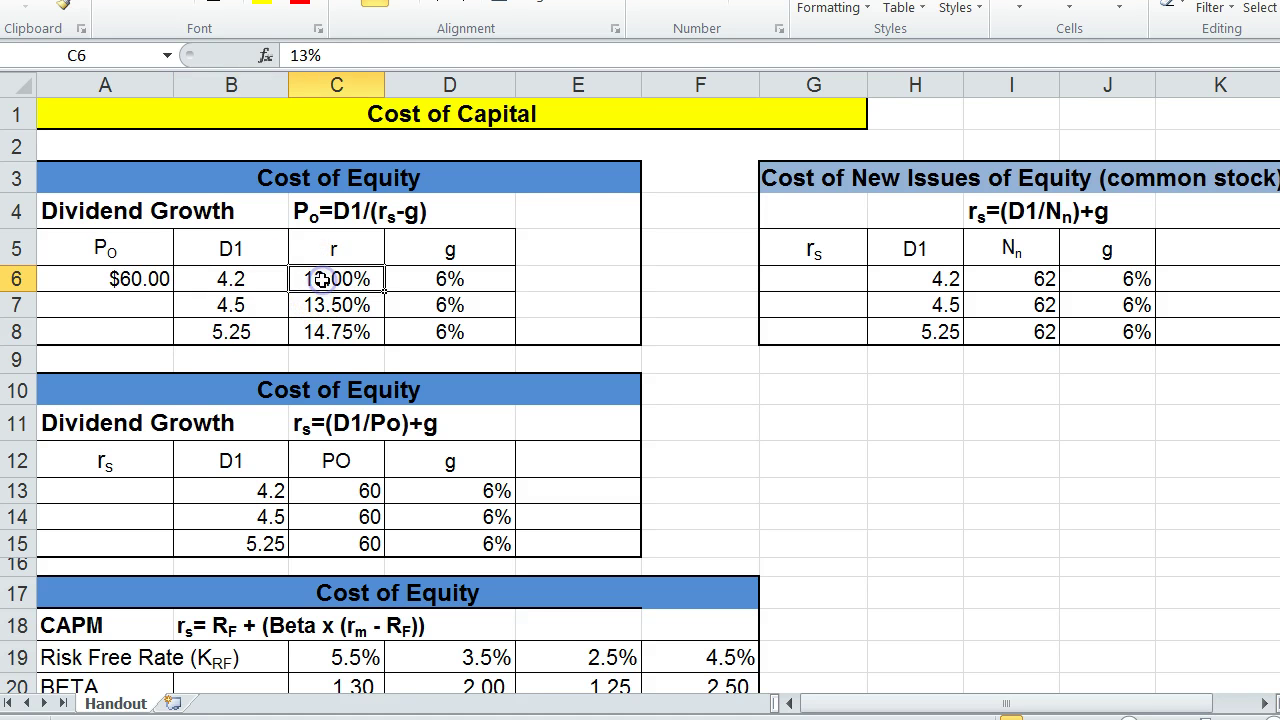
click(412, 279)
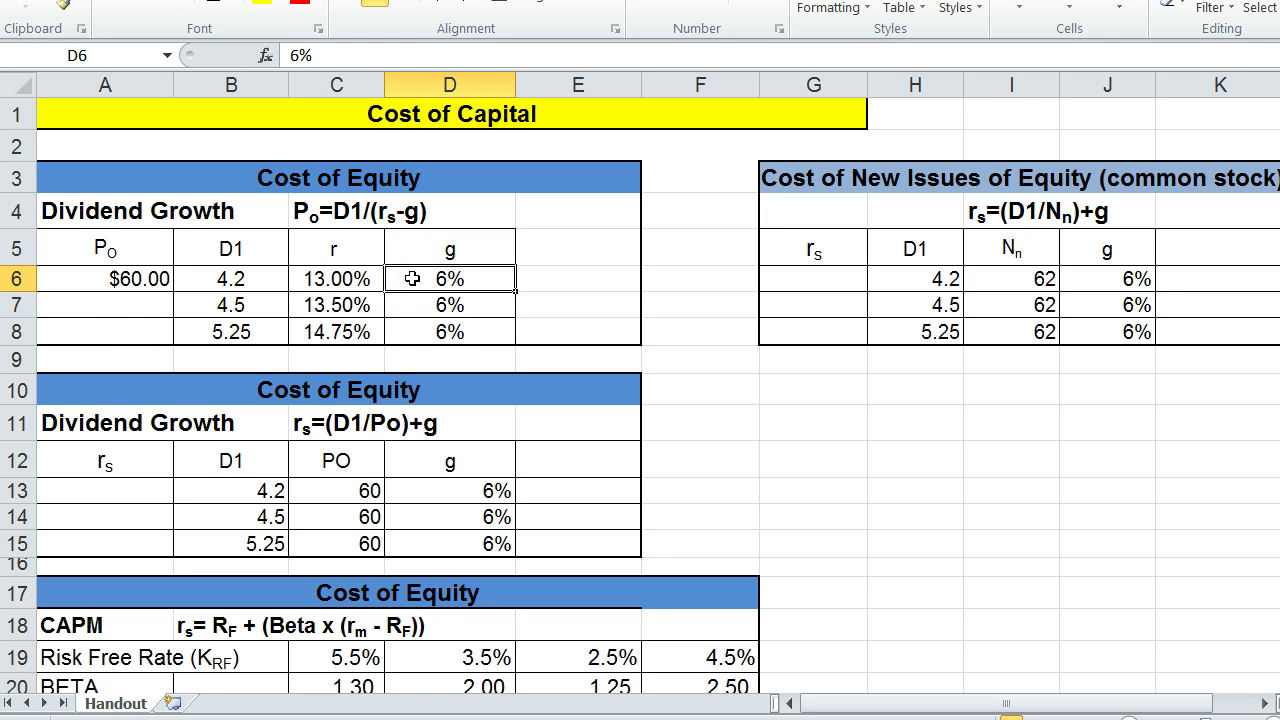
click(94, 279)
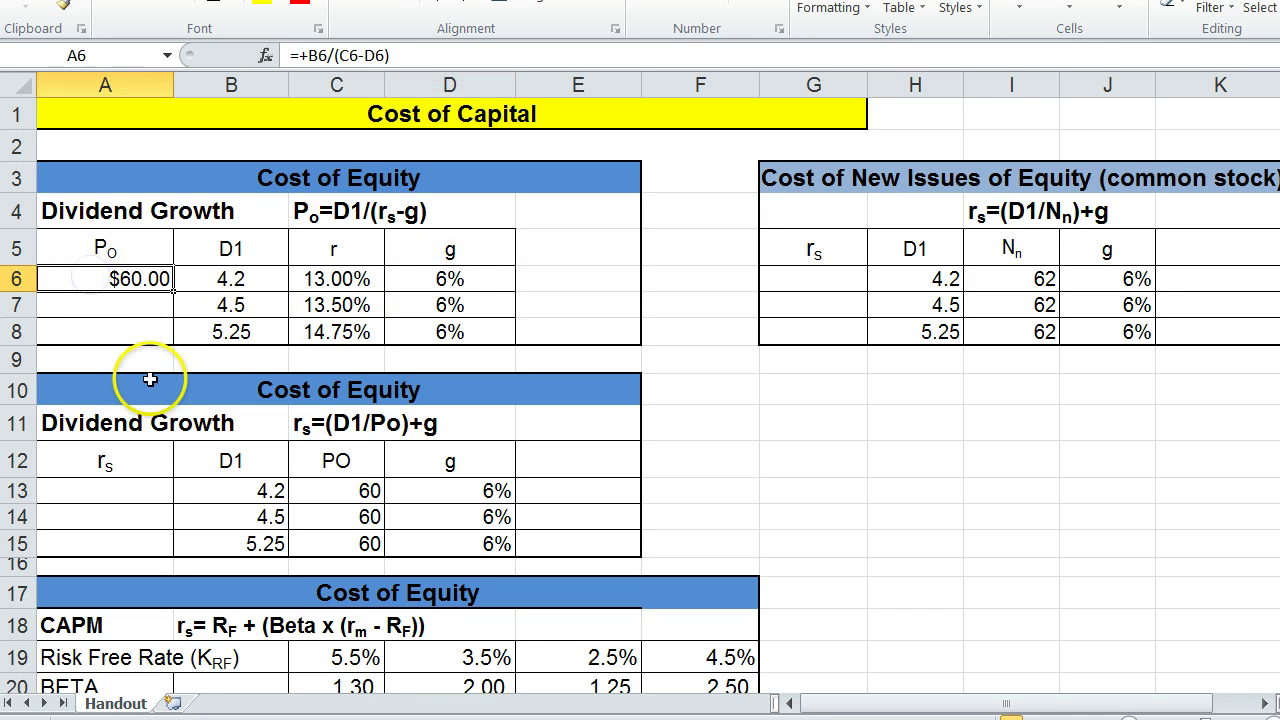
click(89, 481)
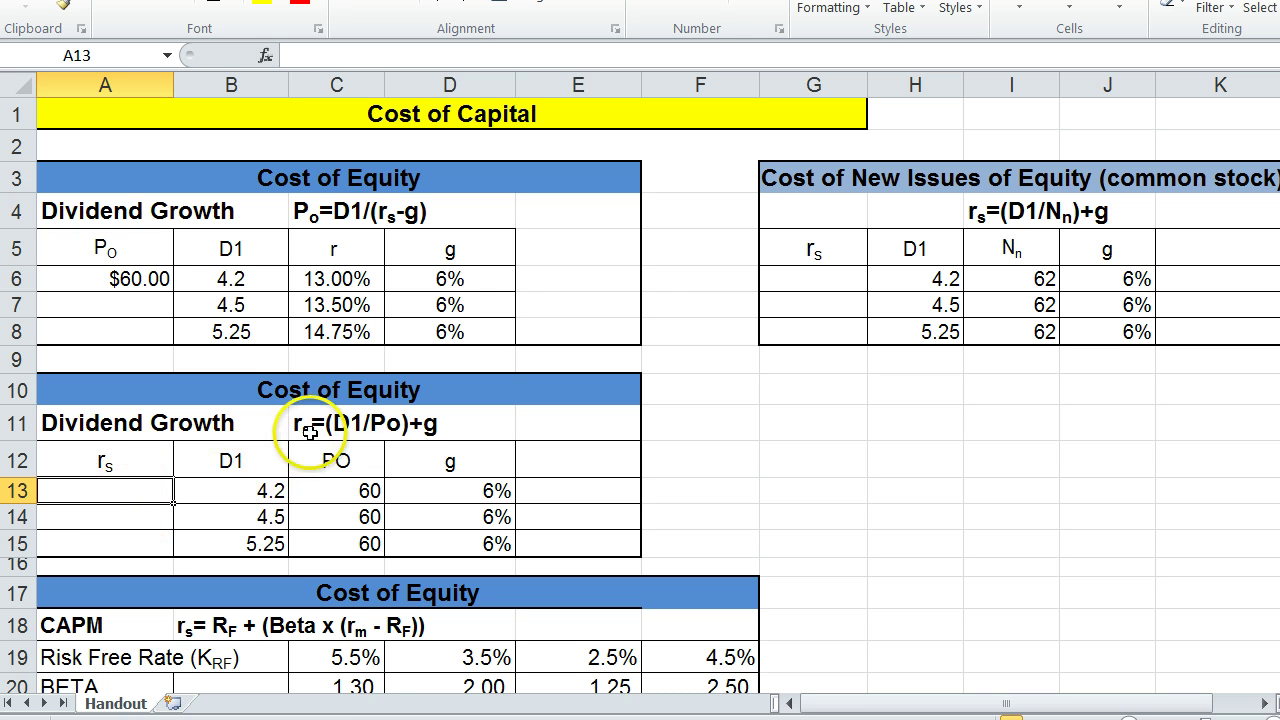
click(228, 490)
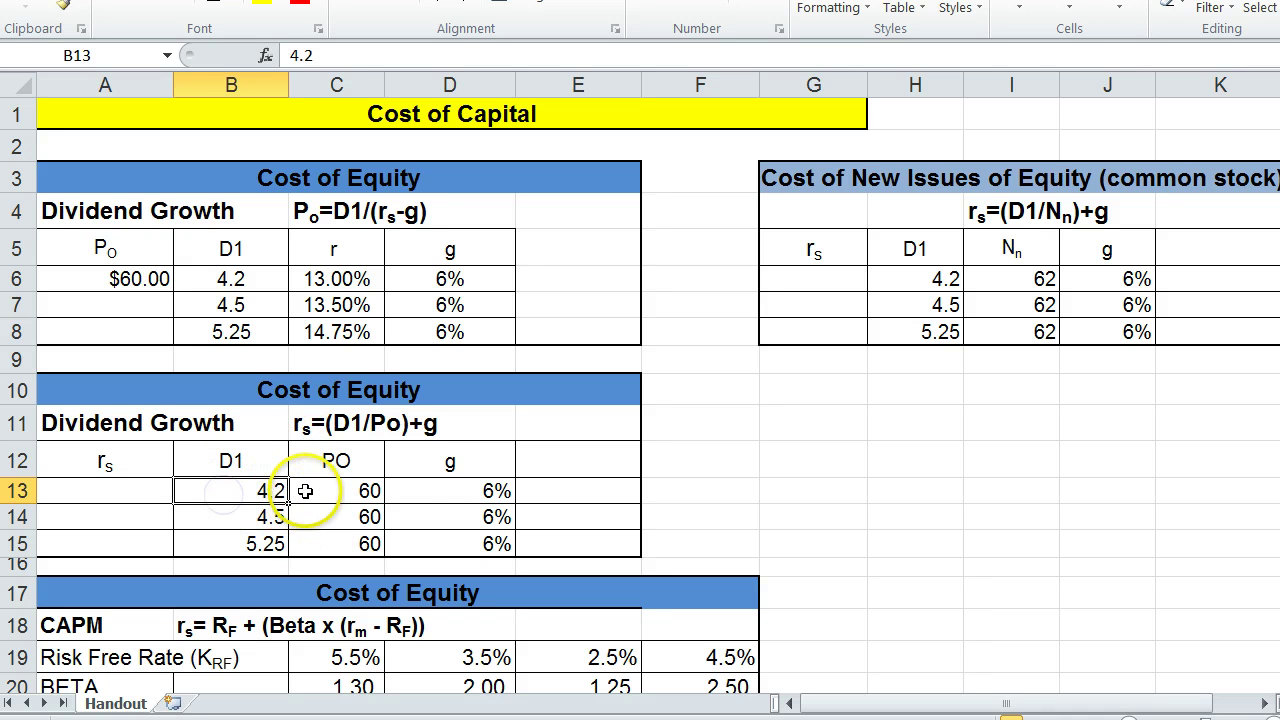
click(312, 490)
click(424, 490)
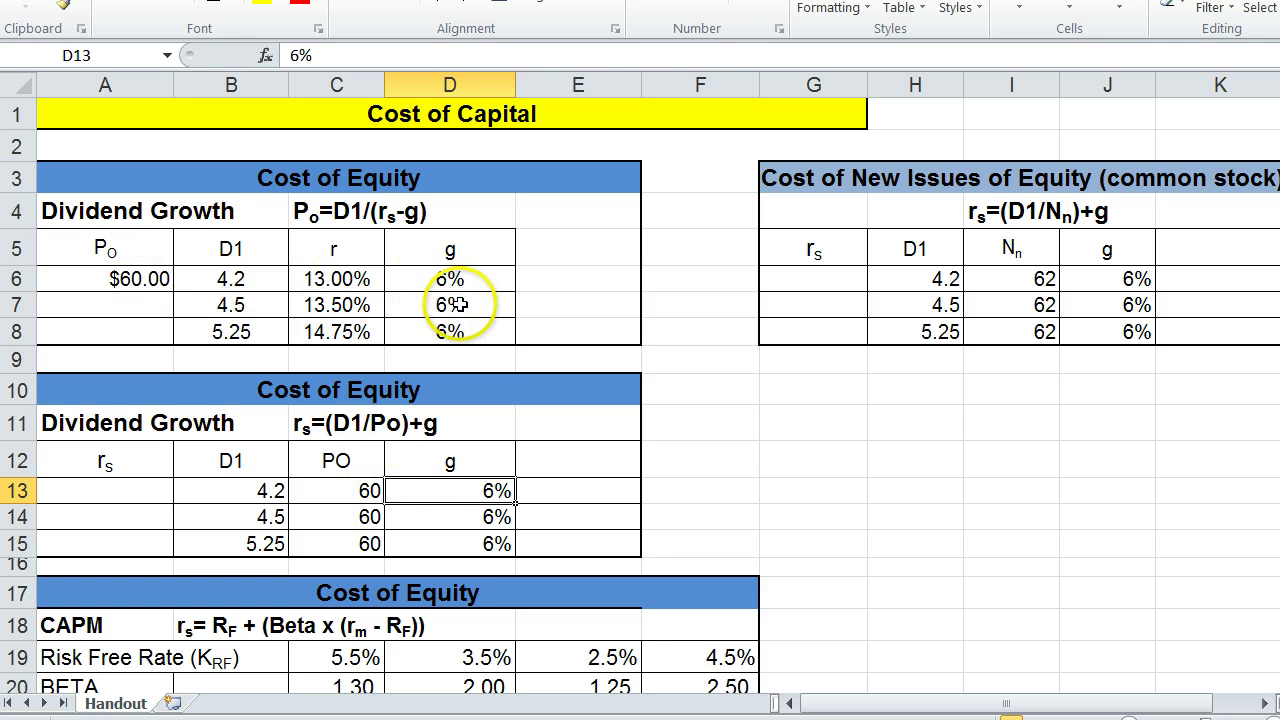
Step: Calculate the cost of equity rs in A13 with the formula +(B13/C13)+D13
click(120, 501)
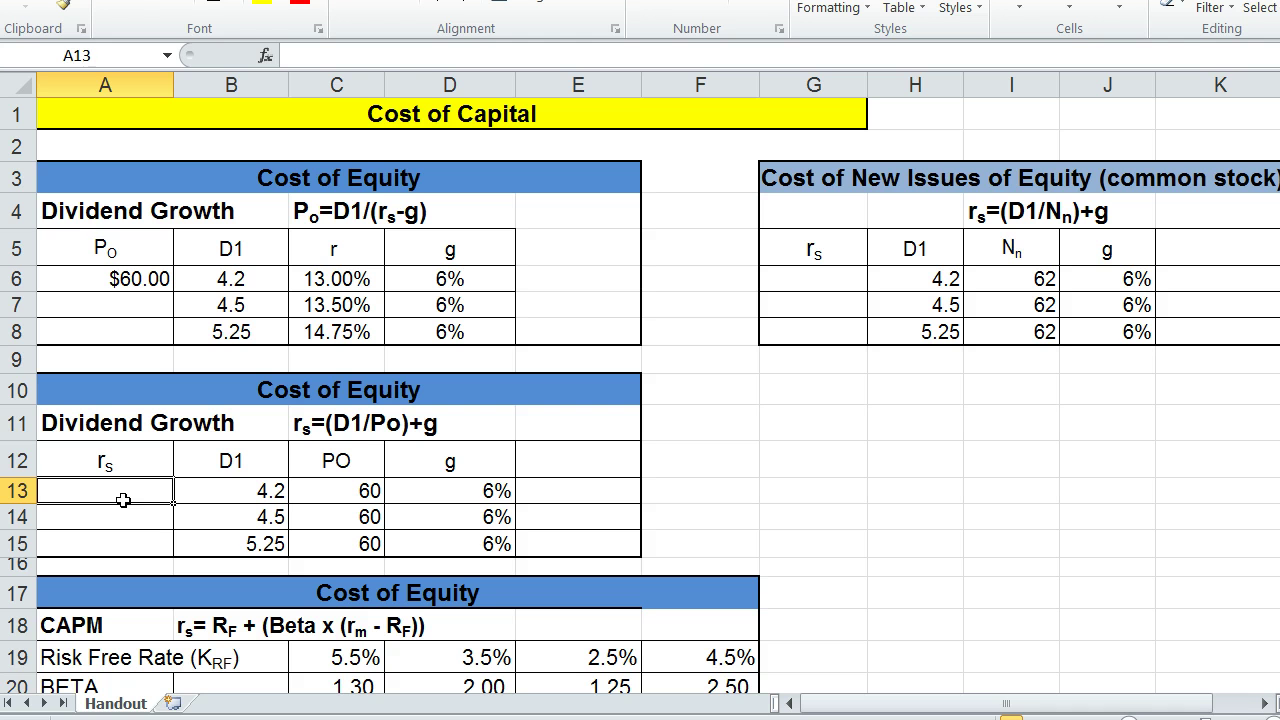
text(+)
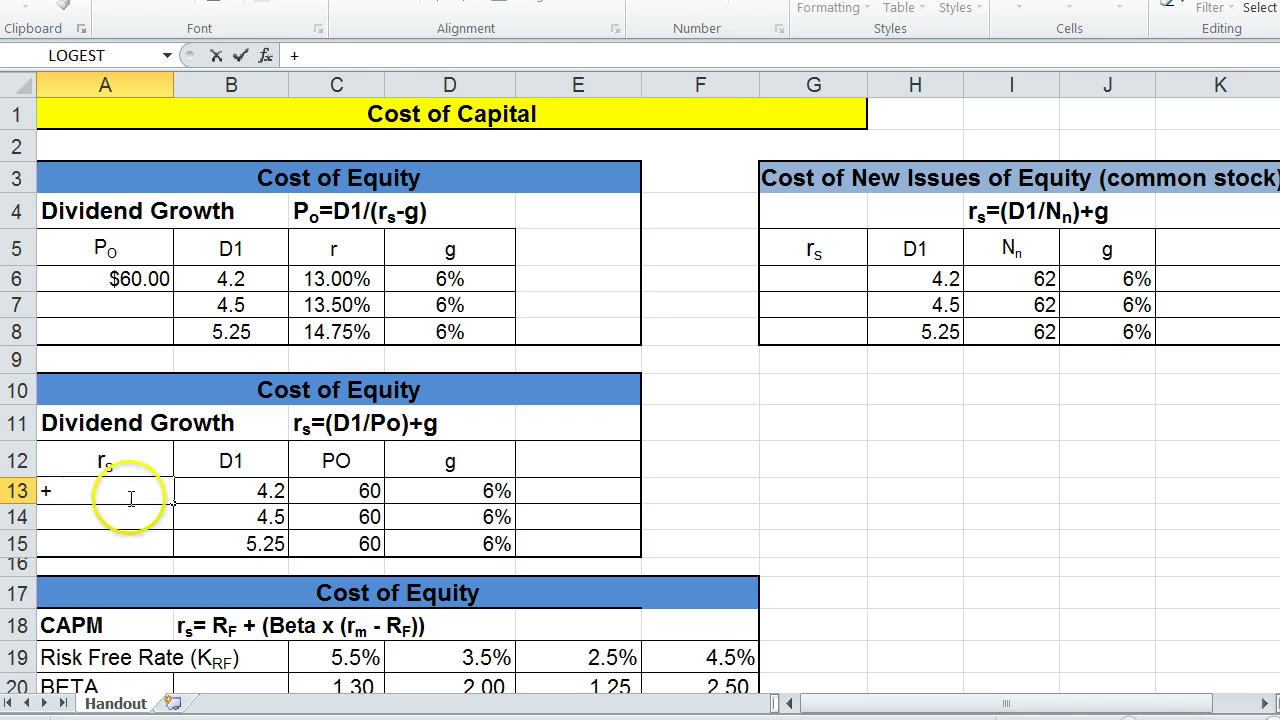
click(210, 493)
text(/)
click(325, 492)
text(+)
click(423, 495)
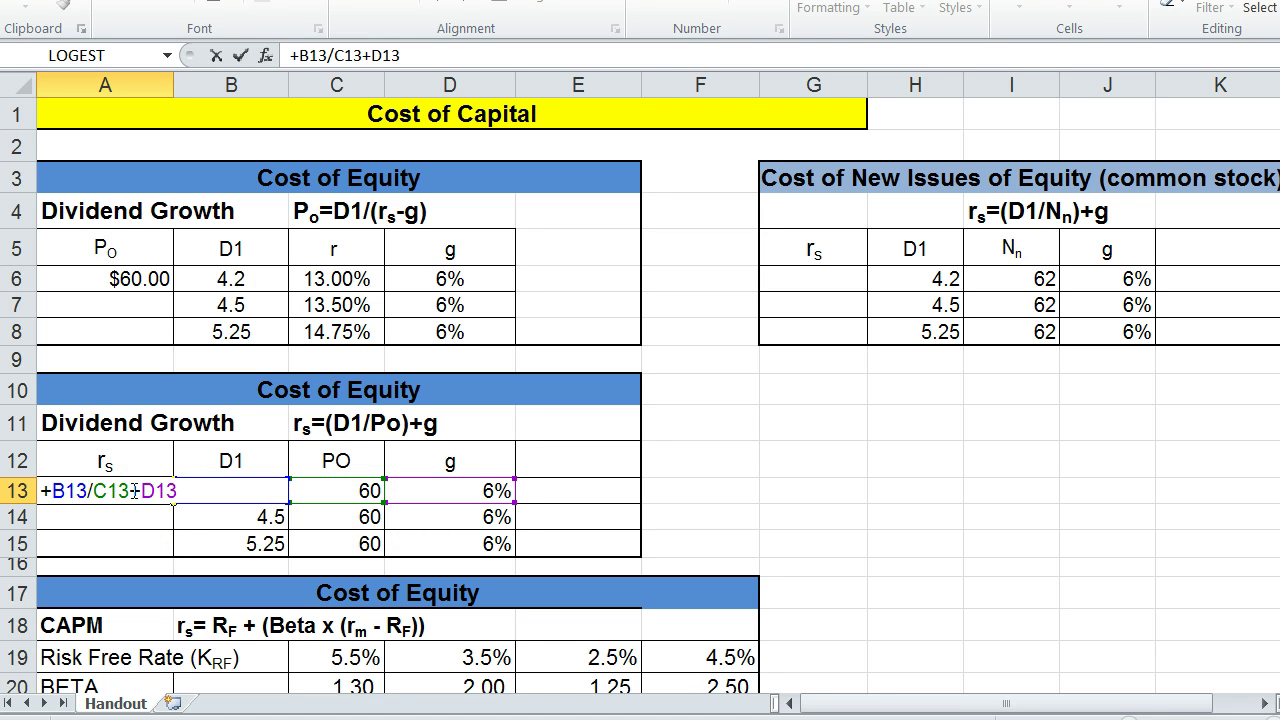
text(()
key(Return)
Step: Compare the rs result in A13 with the r input in C6 and the price in A6, and look over the new-issues table
click(110, 495)
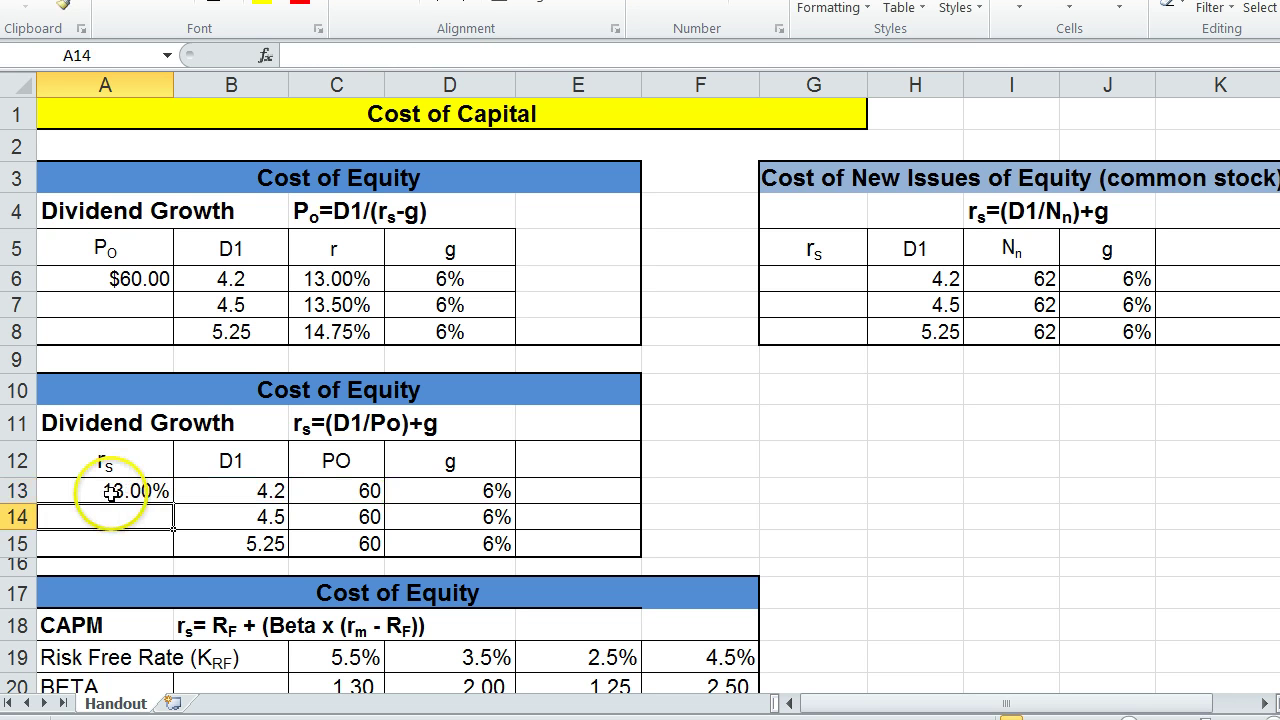
click(337, 279)
click(116, 495)
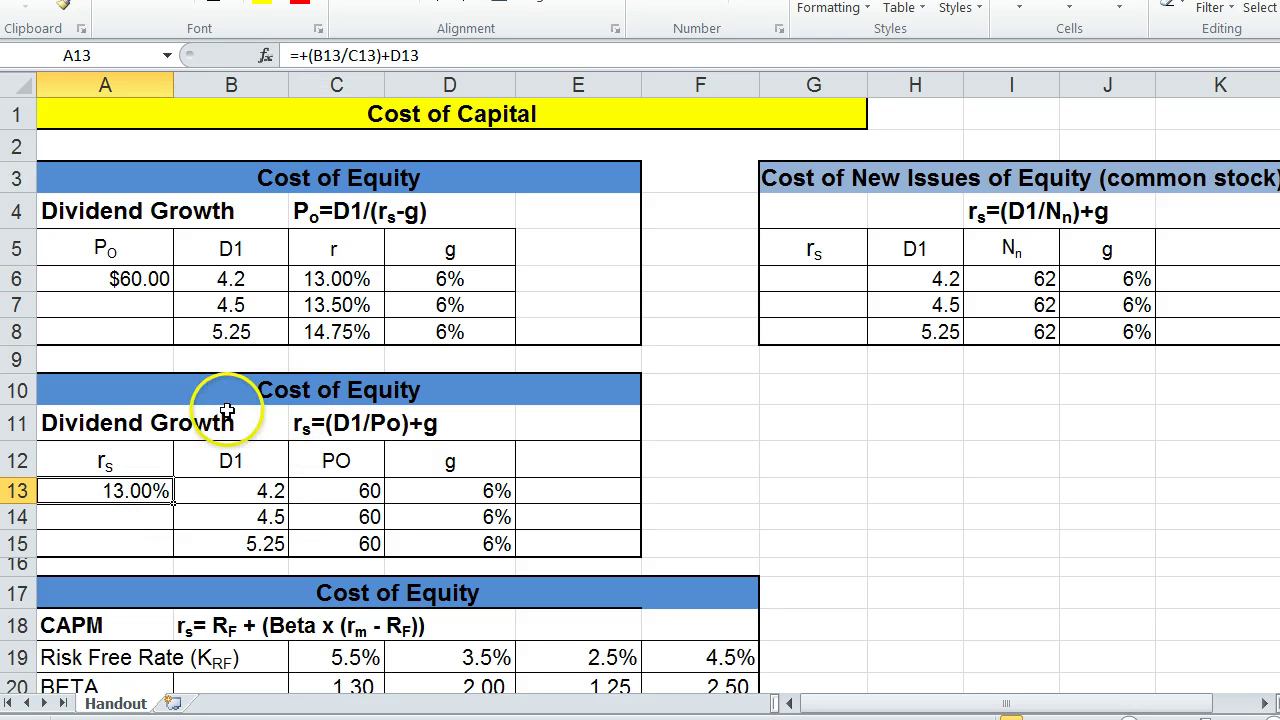
click(92, 281)
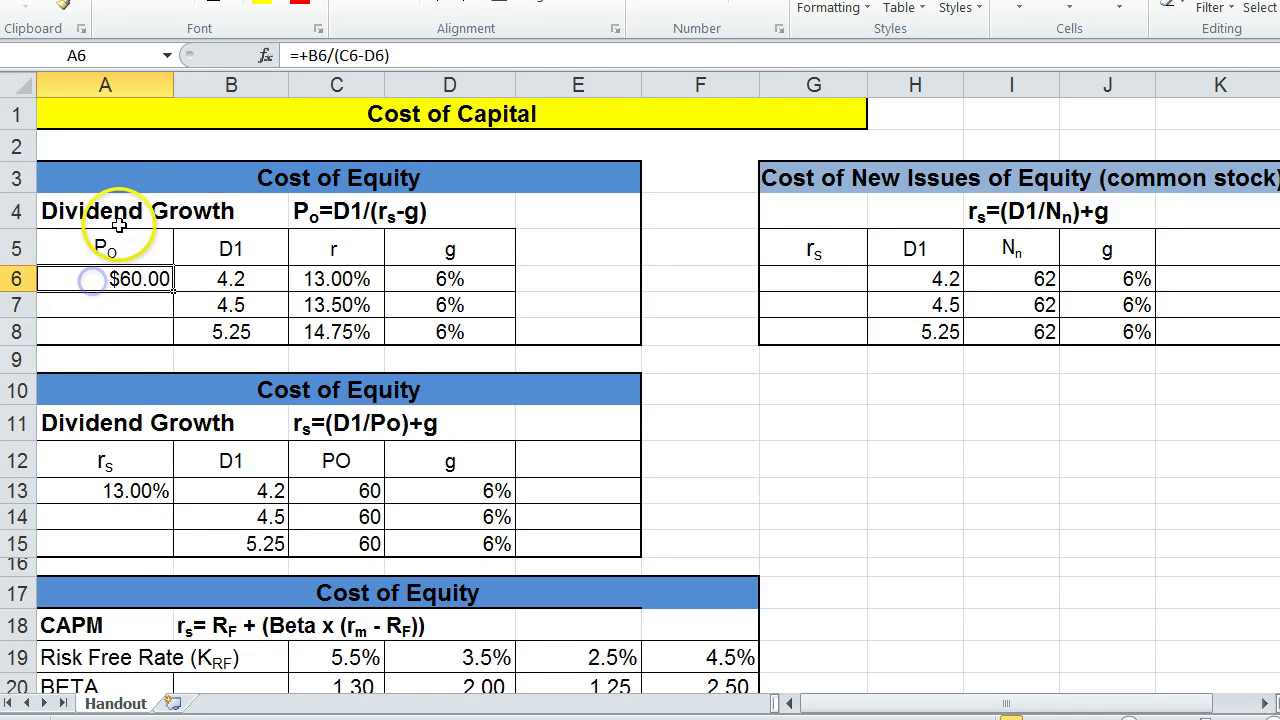
click(100, 420)
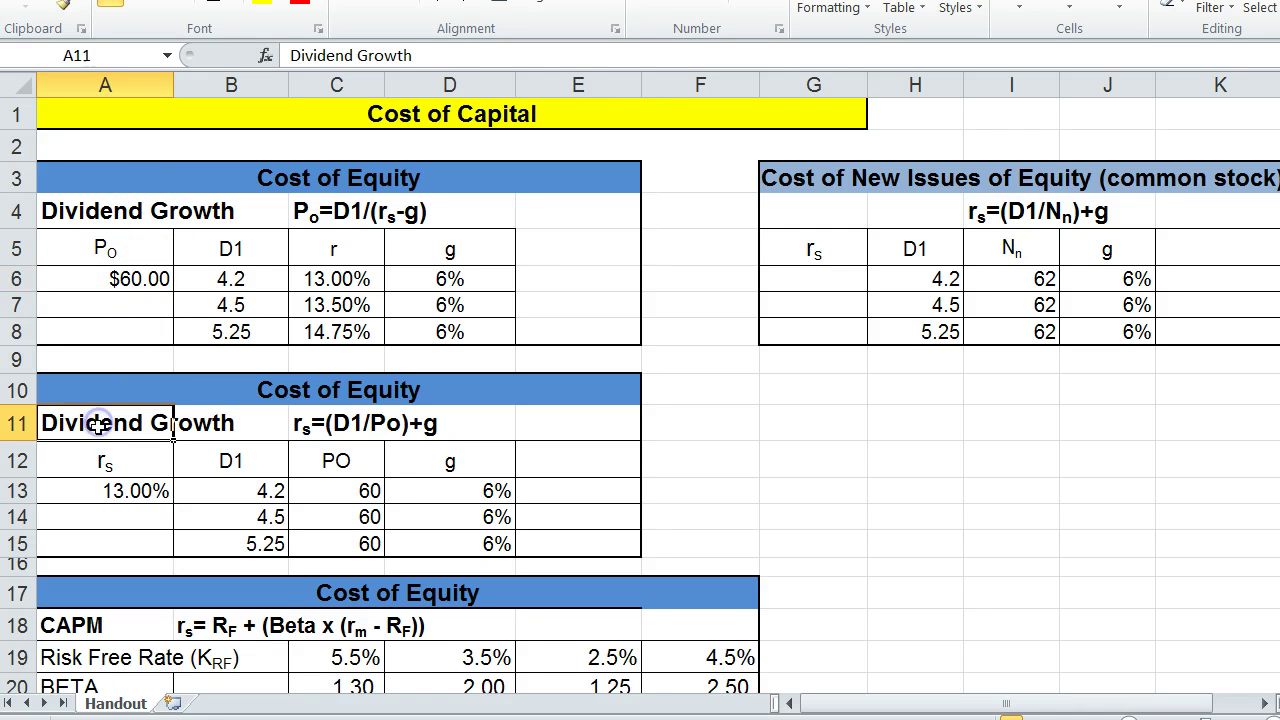
click(88, 491)
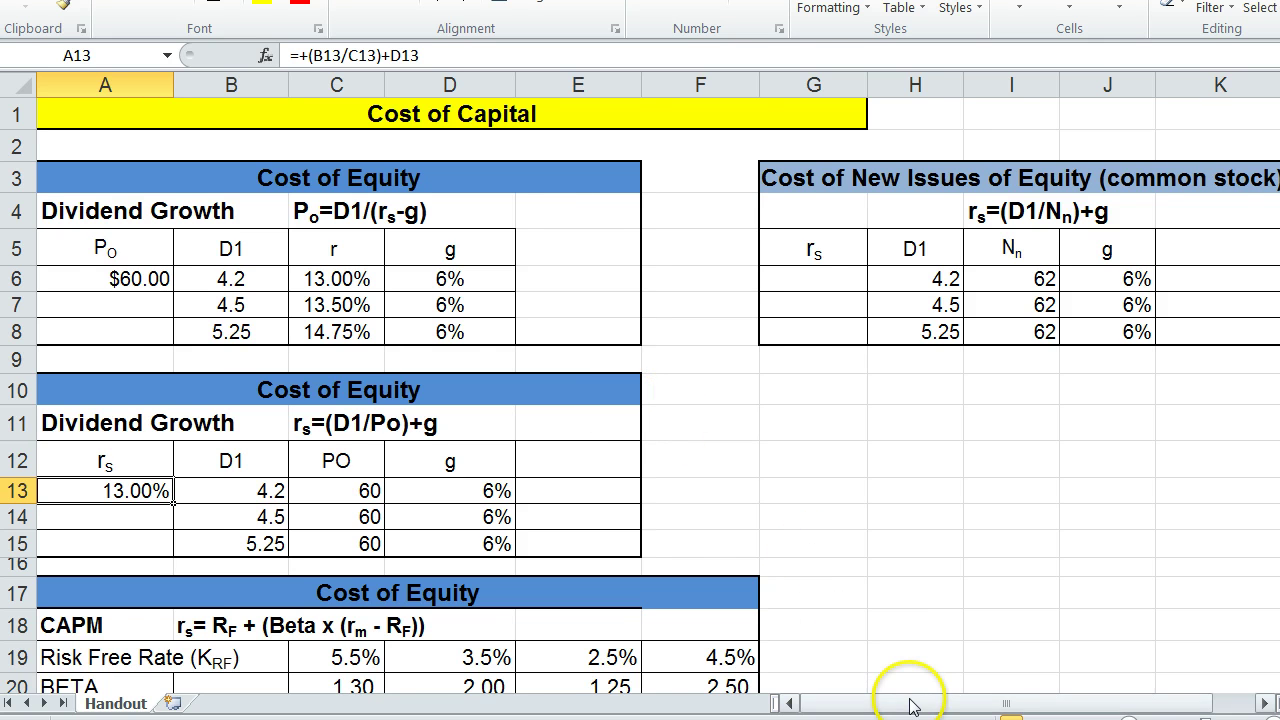
drag(905, 703, 948, 703)
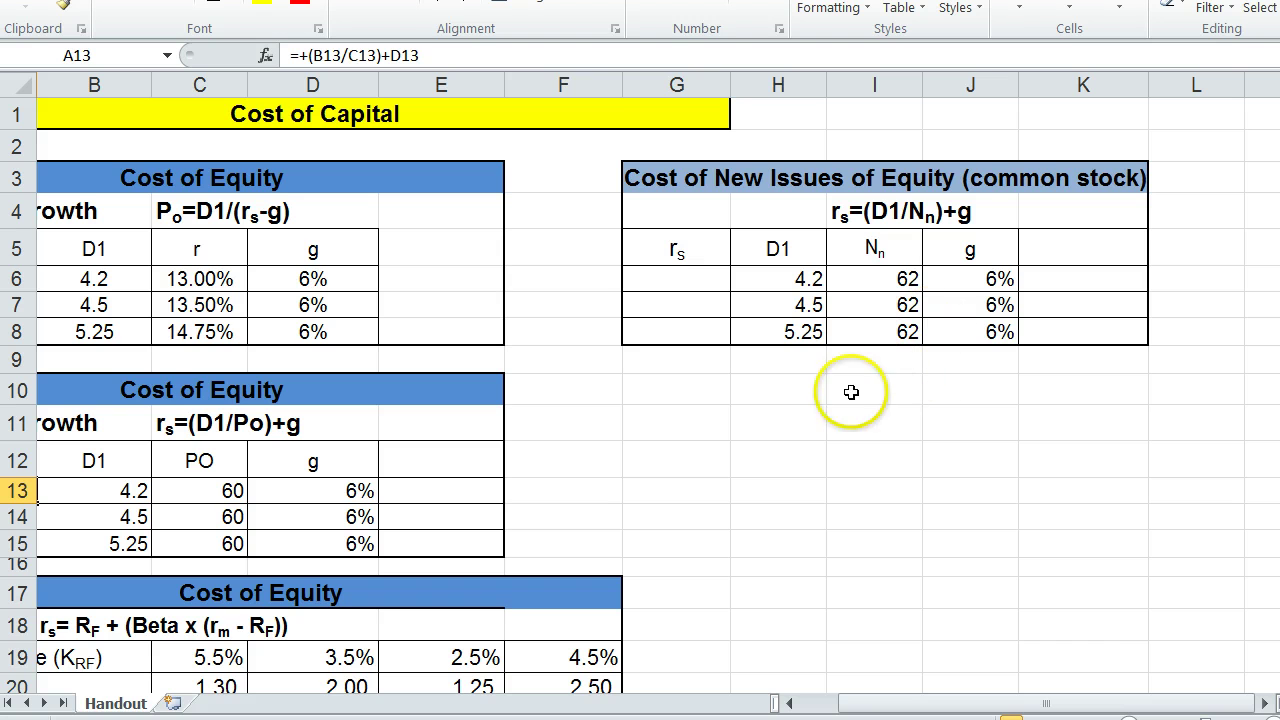
drag(872, 710, 840, 706)
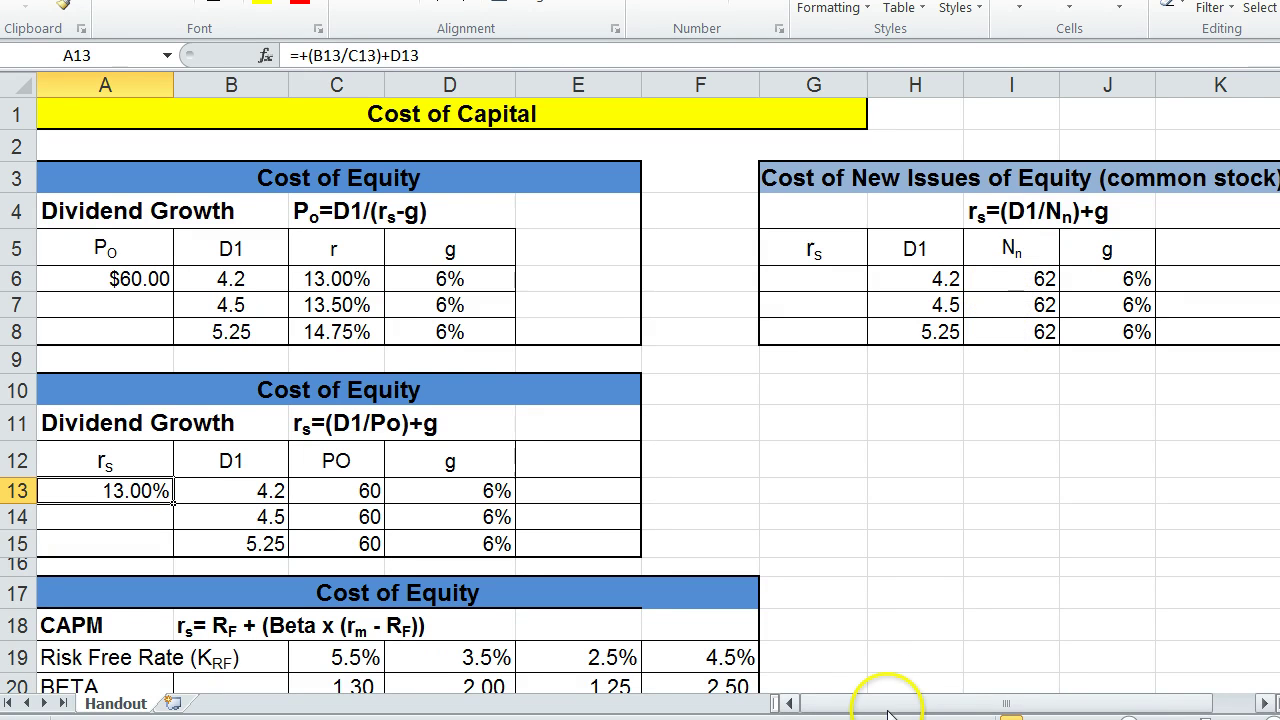
Step: Calculate the cost of new common stock rs in G6 with the formula +(H6/I6)+J6
drag(890, 710, 906, 708)
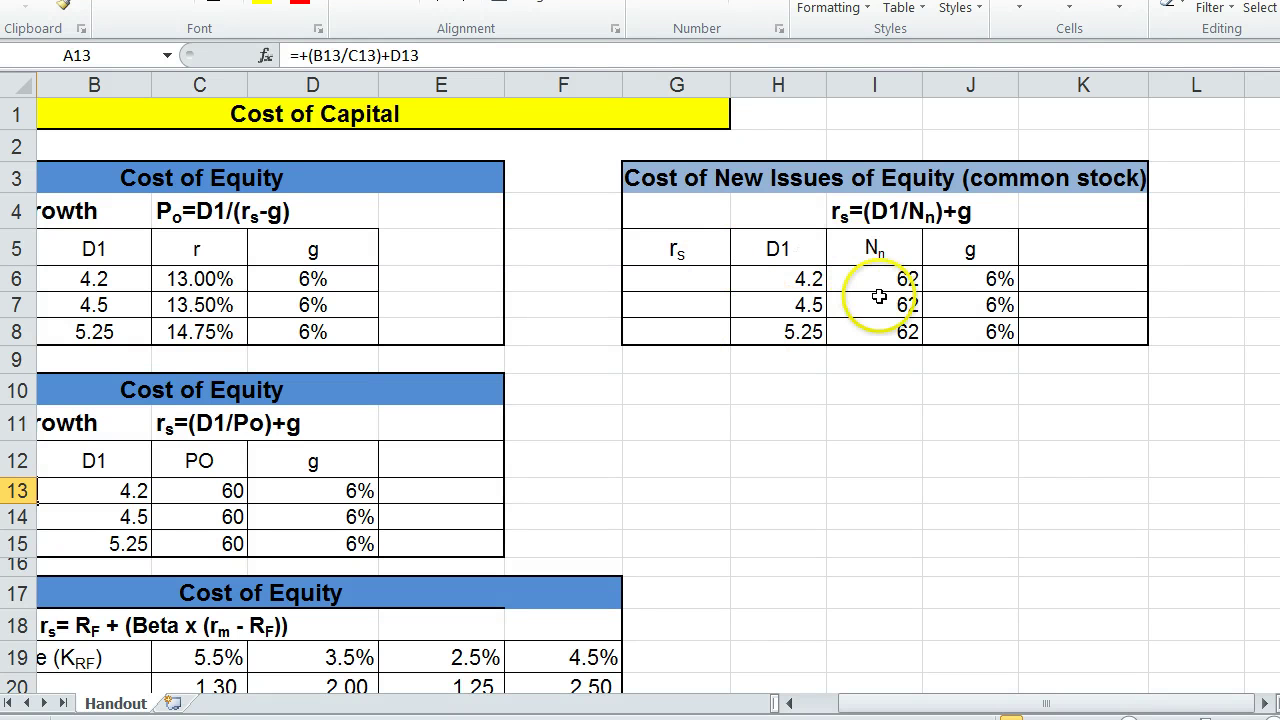
click(665, 281)
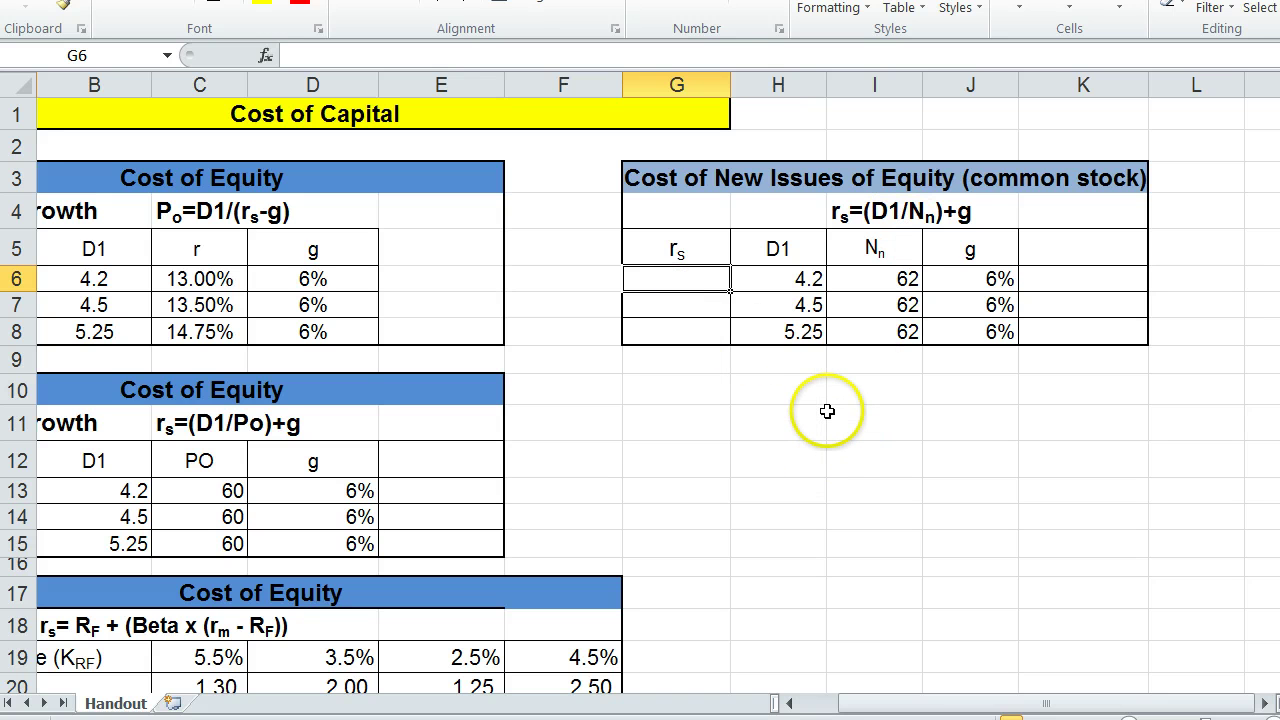
text(+()
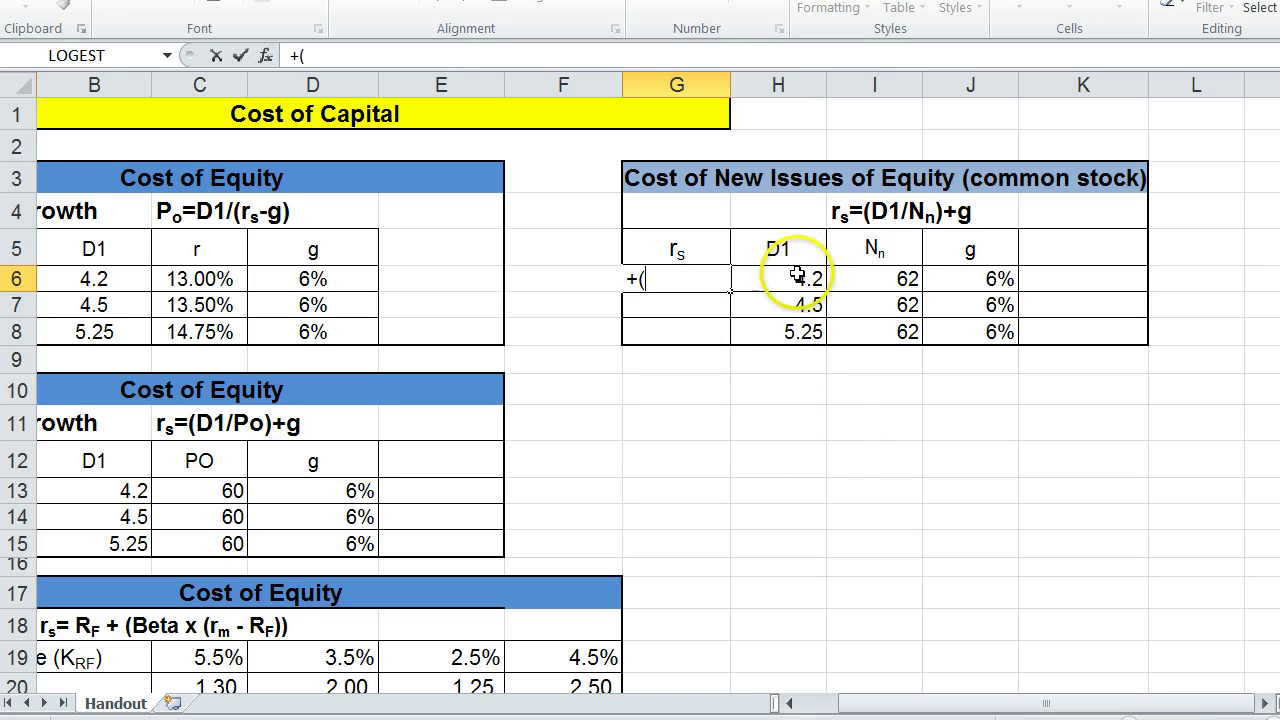
click(796, 281)
text(/)
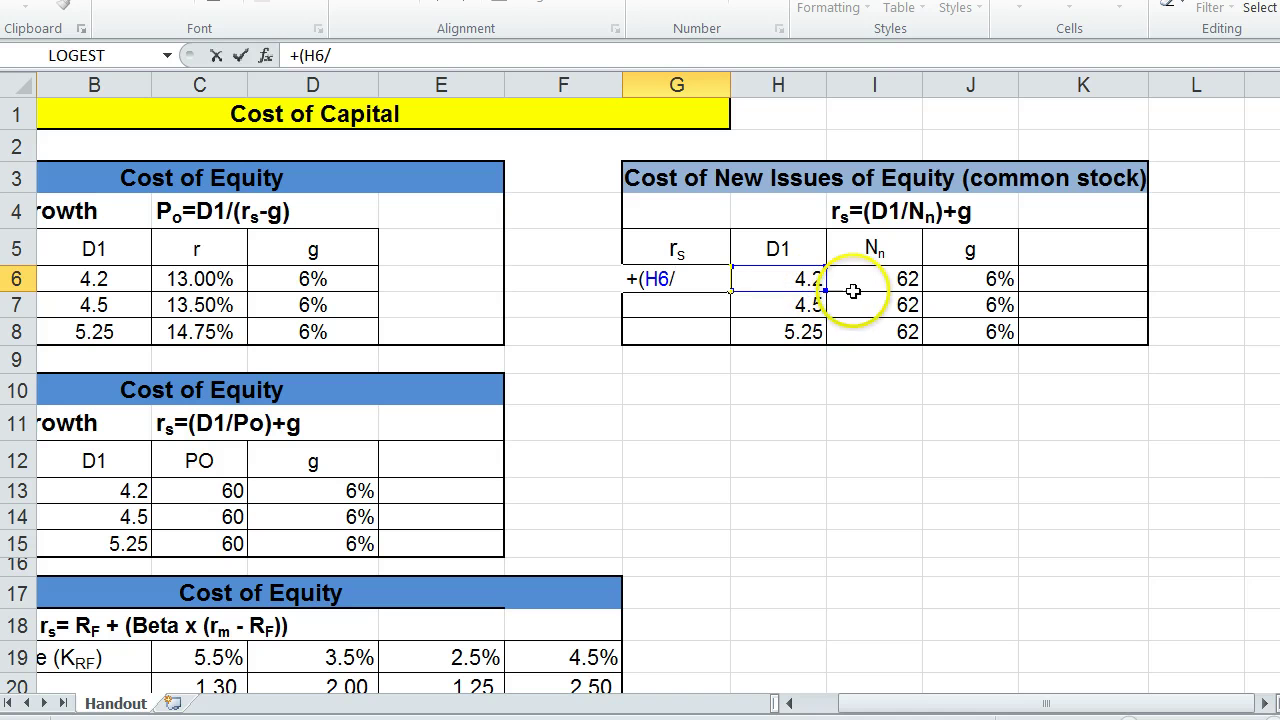
click(857, 281)
text()+)
click(959, 281)
key(Return)
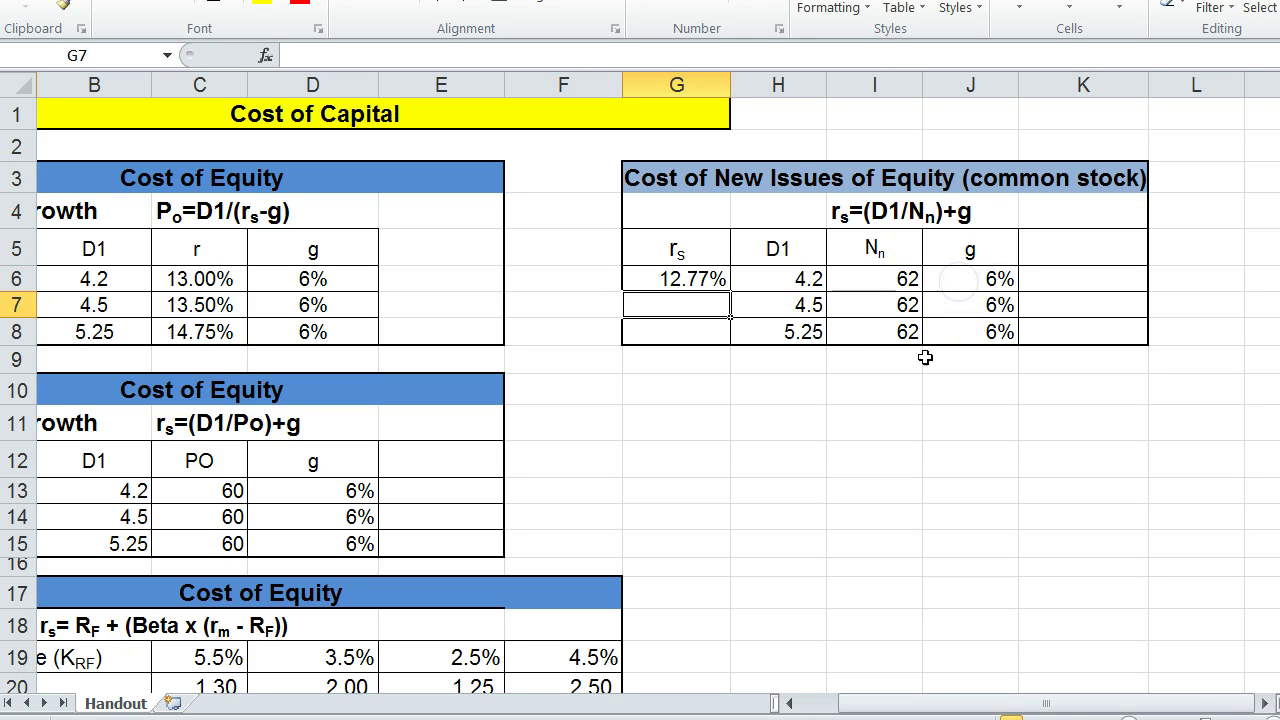
click(690, 279)
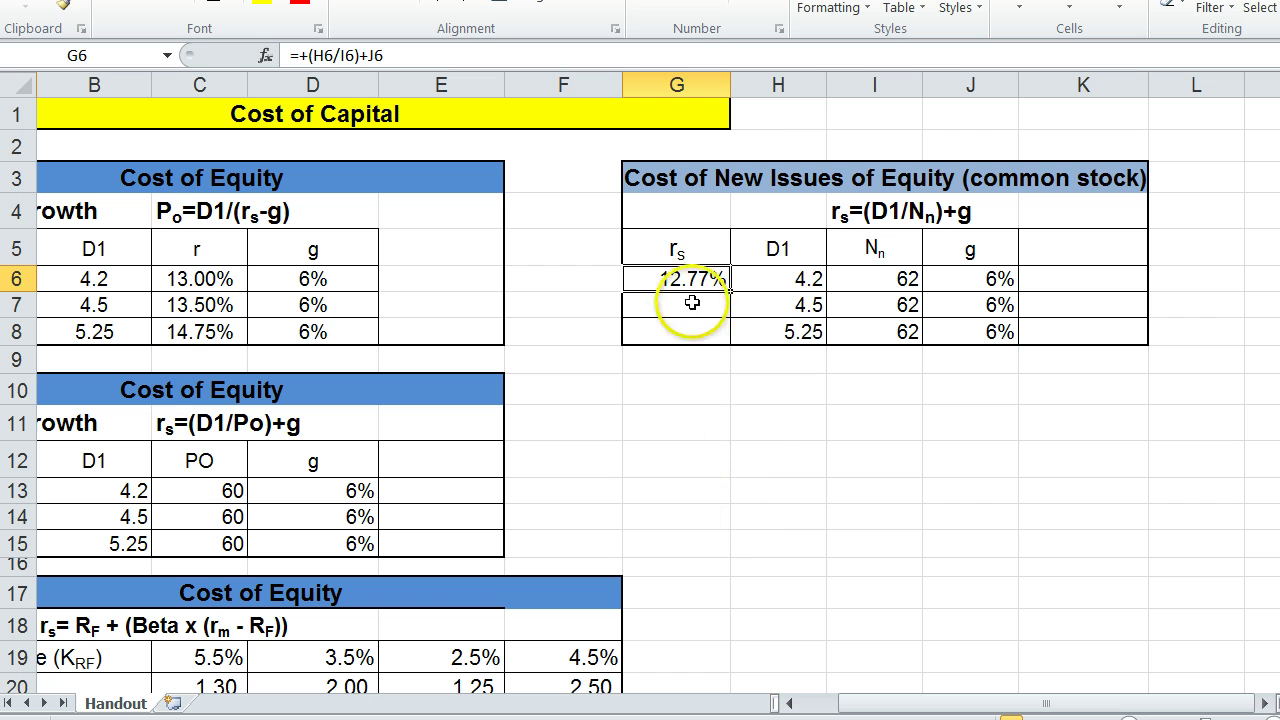
Step: Set the Nn value in I6 to 58 and check the recalculated cost of new equity in G6
key(Left)
key(Home)
key(Right)
key(Right)
key(Right)
key(Right)
key(Right)
key(Right)
key(Right)
key(Right)
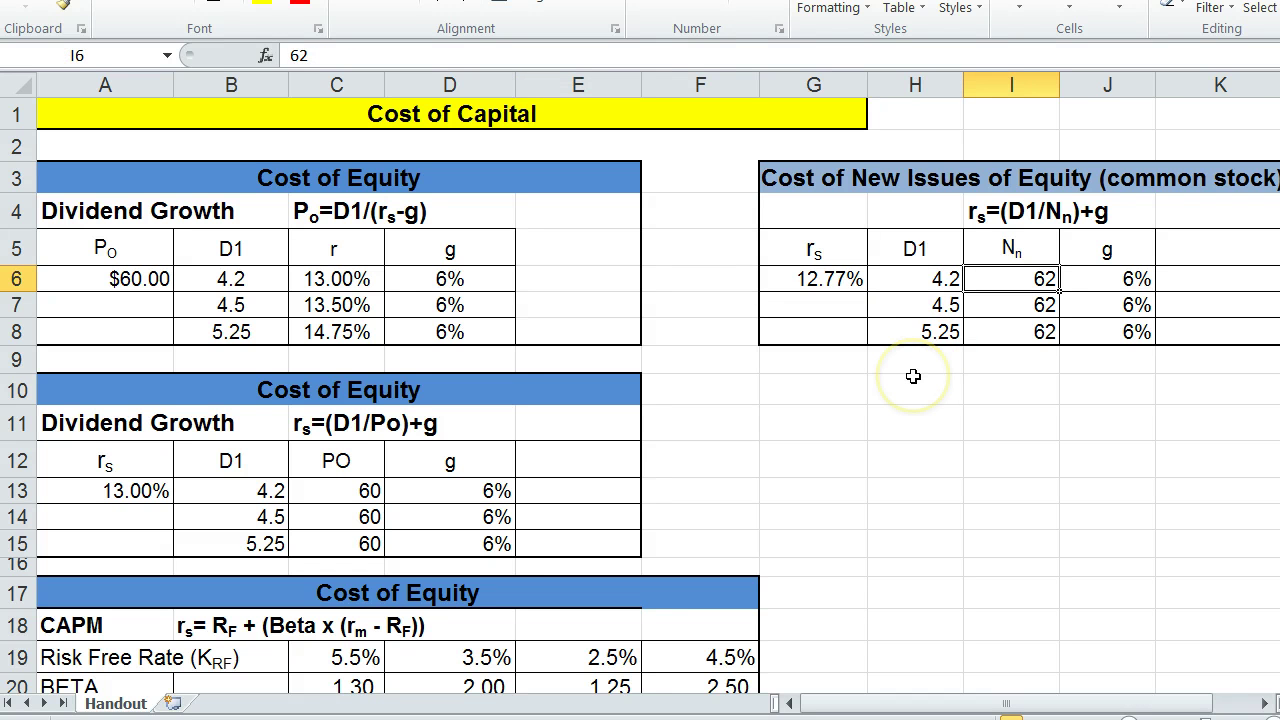
text(58)
click(903, 420)
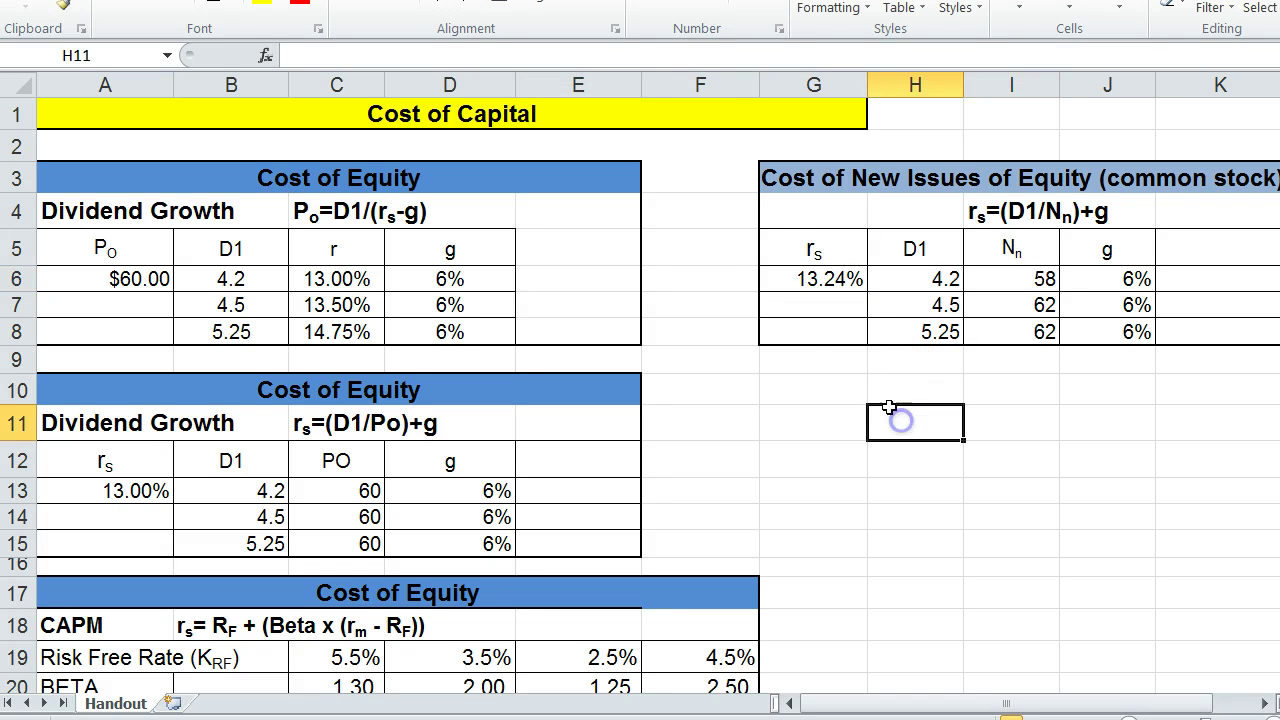
click(787, 280)
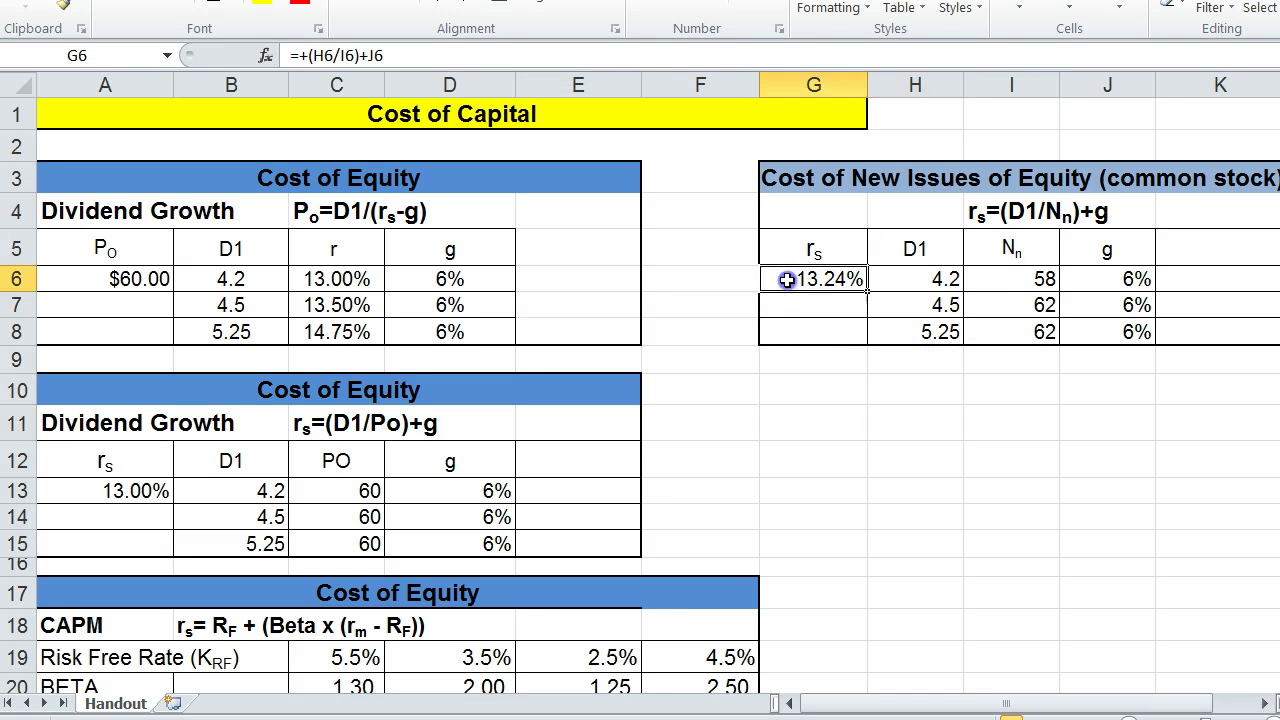
click(902, 280)
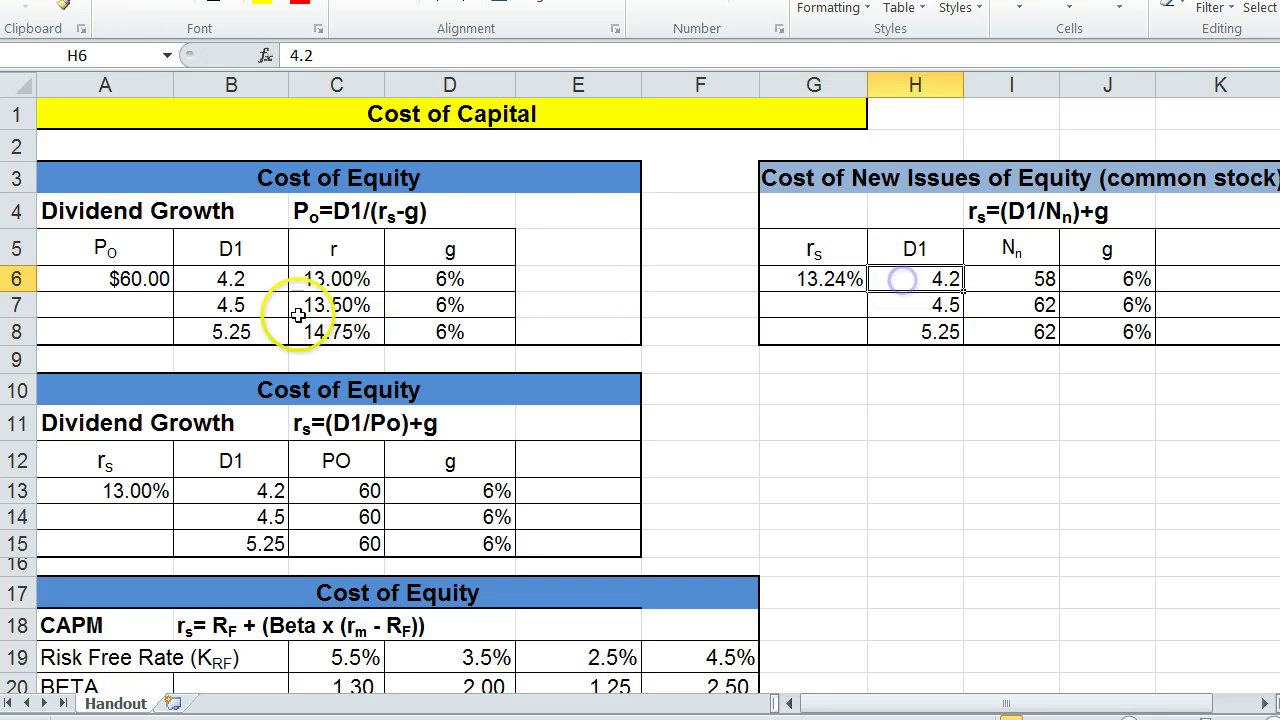
click(120, 292)
click(815, 275)
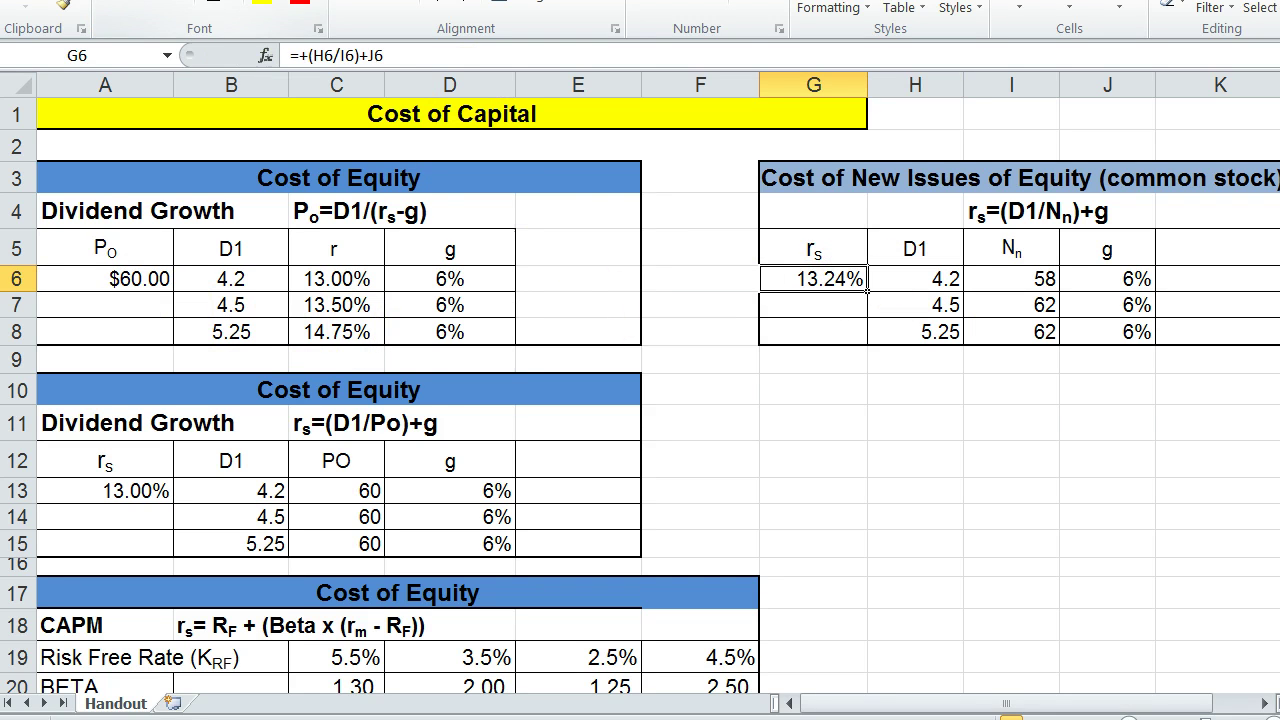
Step: Restore the Nn value in I6 to 62 and recheck the cost of new equity in G6
click(1030, 280)
text(62)
key(ctrl+Return)
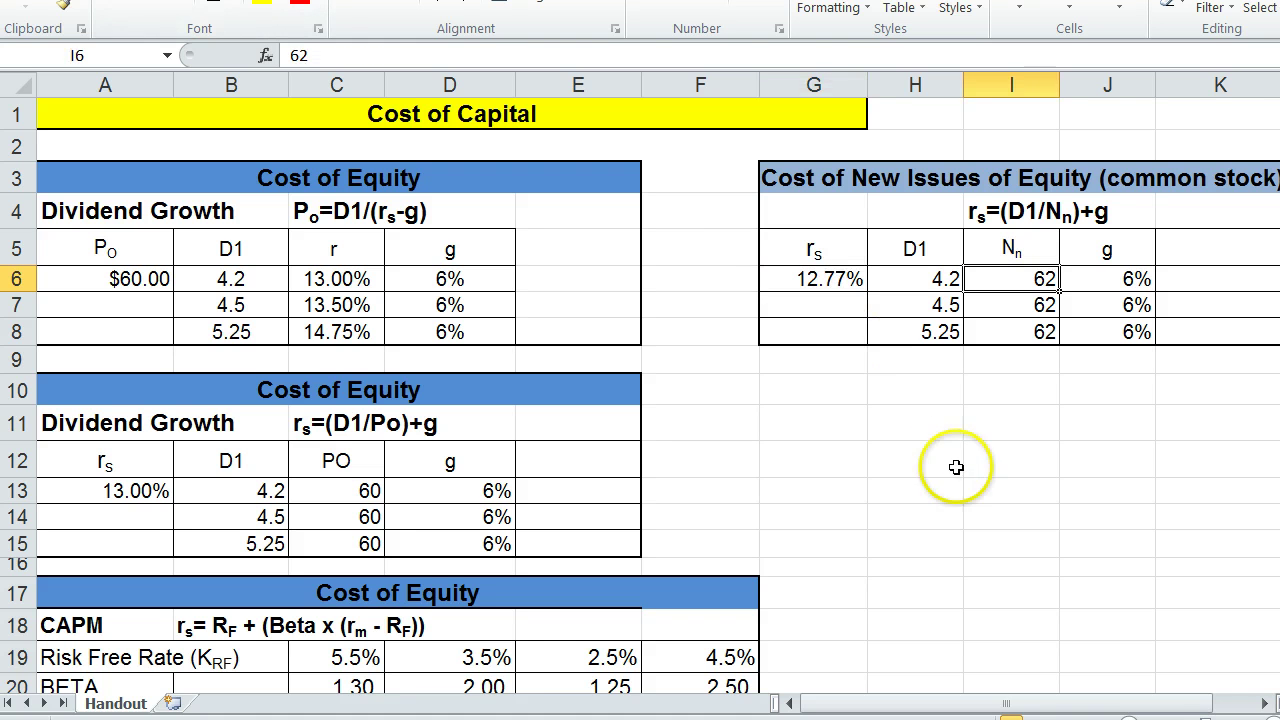
click(806, 278)
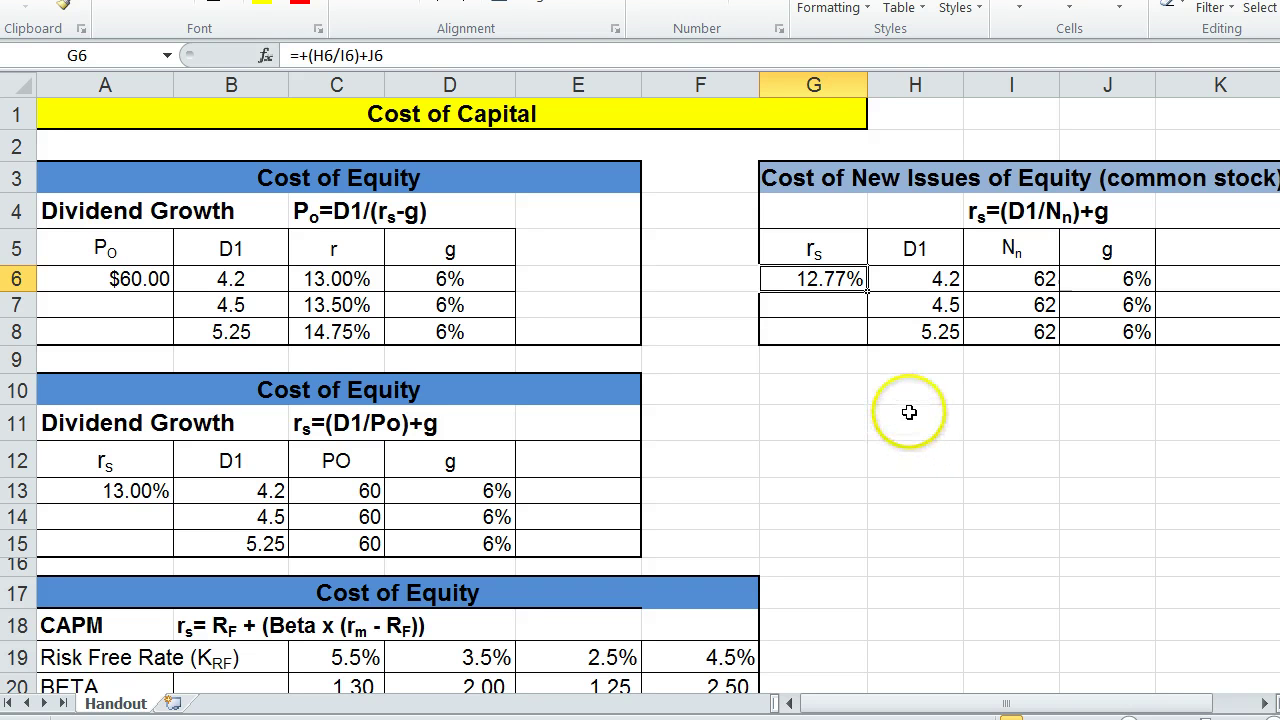
Step: Compare the headings of the new common stock issues table and the second dividend growth Cost of Equity table
click(820, 172)
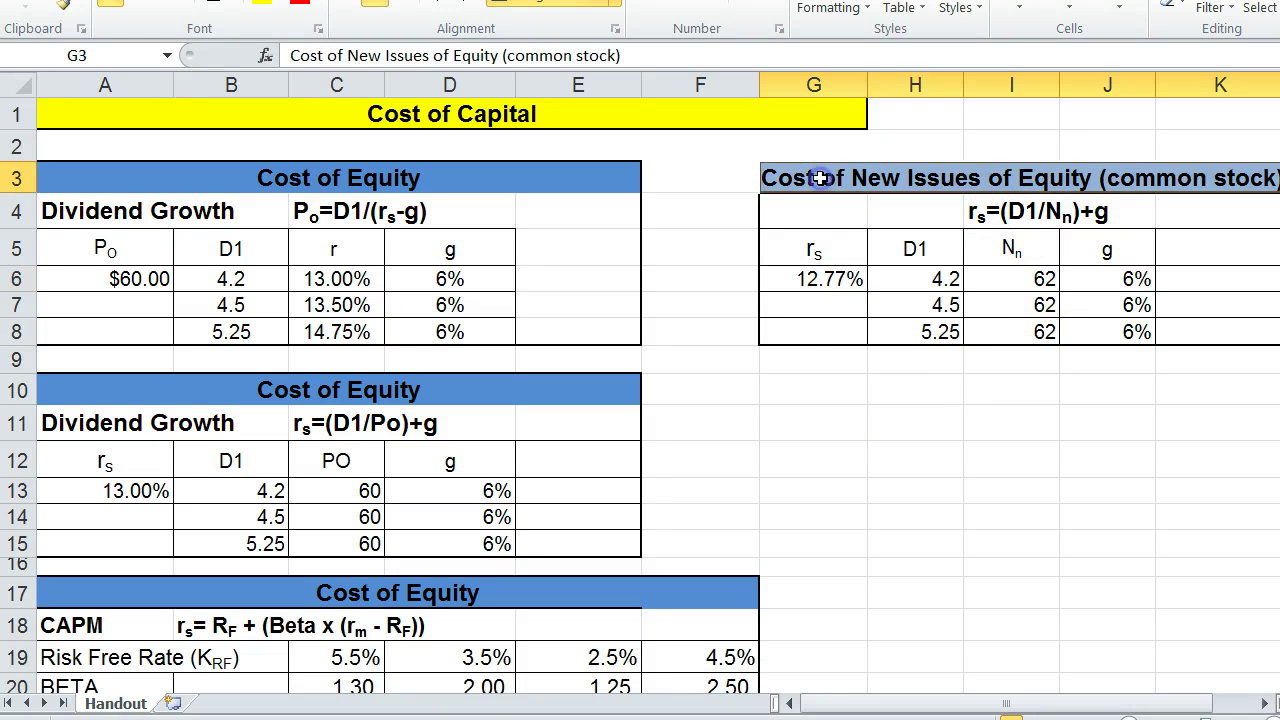
click(203, 398)
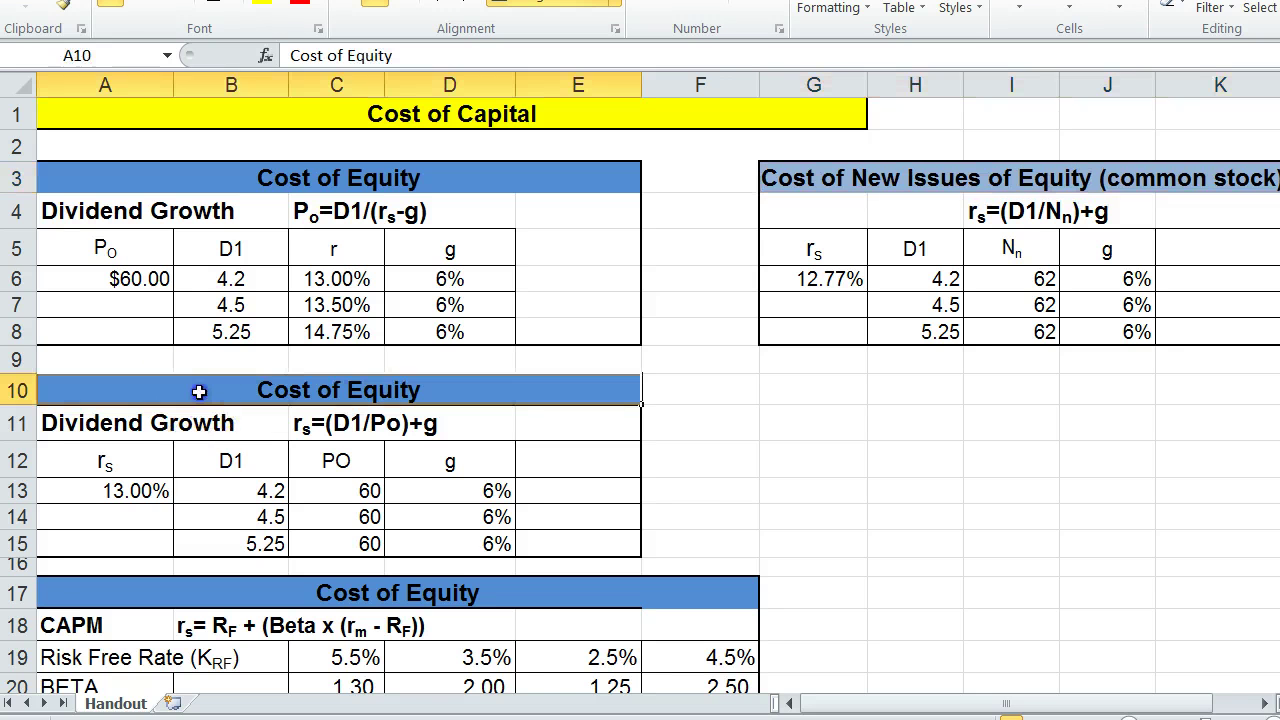
click(860, 506)
Step: Calculate the CAPM cost of equity rs in C23 with the formula +C19+(C20*(C21-C22)) and check the entry
key(Left)
key(Home)
key(Down)
key(Down)
key(Down)
key(Down)
key(Down)
key(Down)
key(Down)
key(Down)
key(Down)
key(Down)
key(Down)
key(Down)
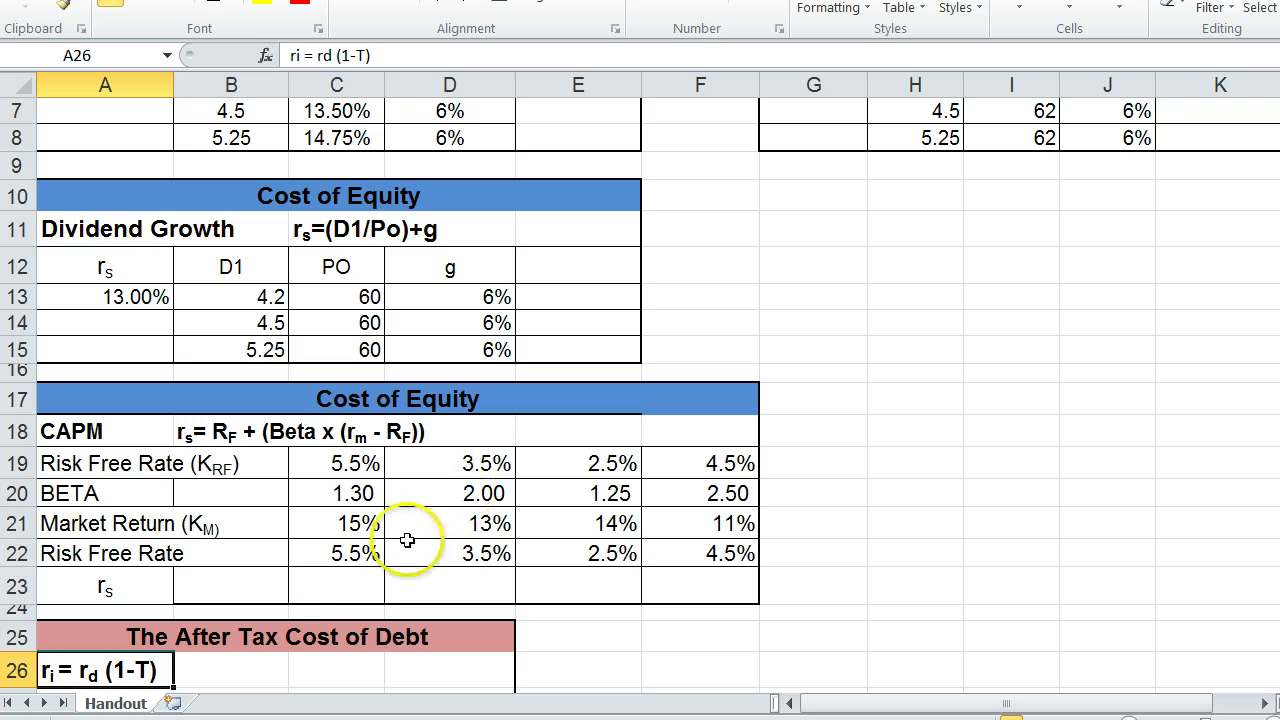
click(323, 584)
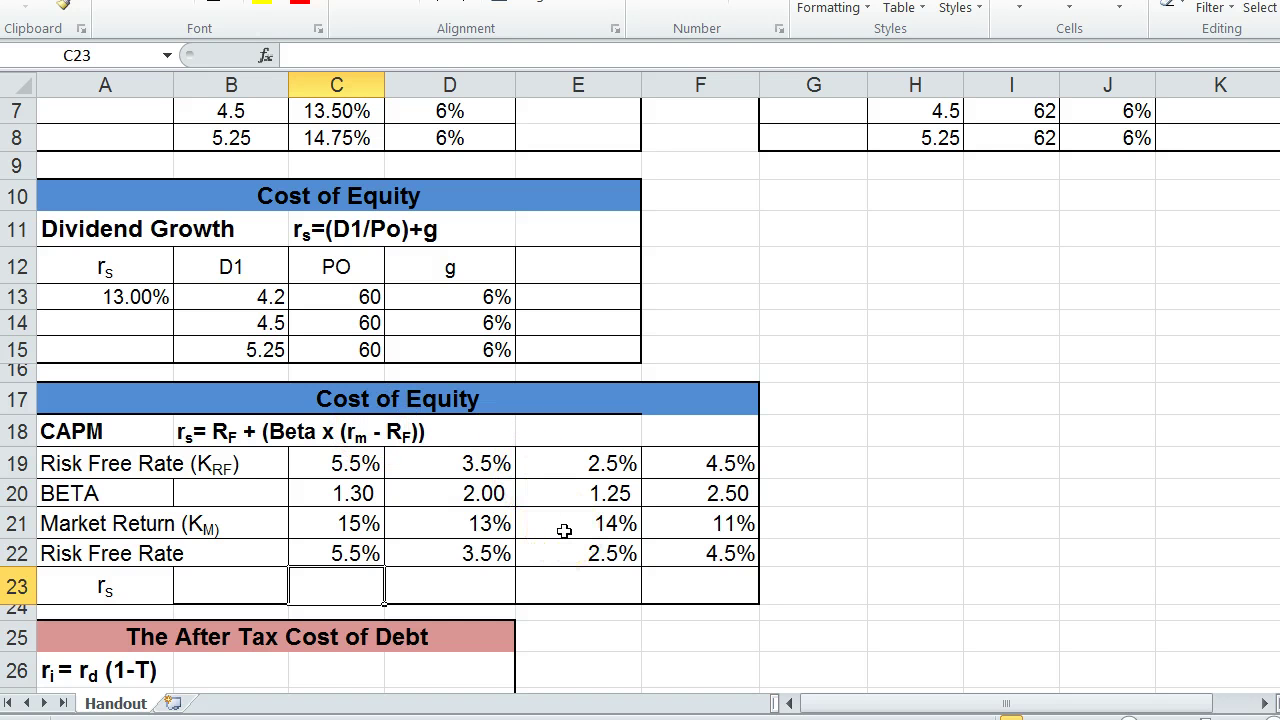
text(+)
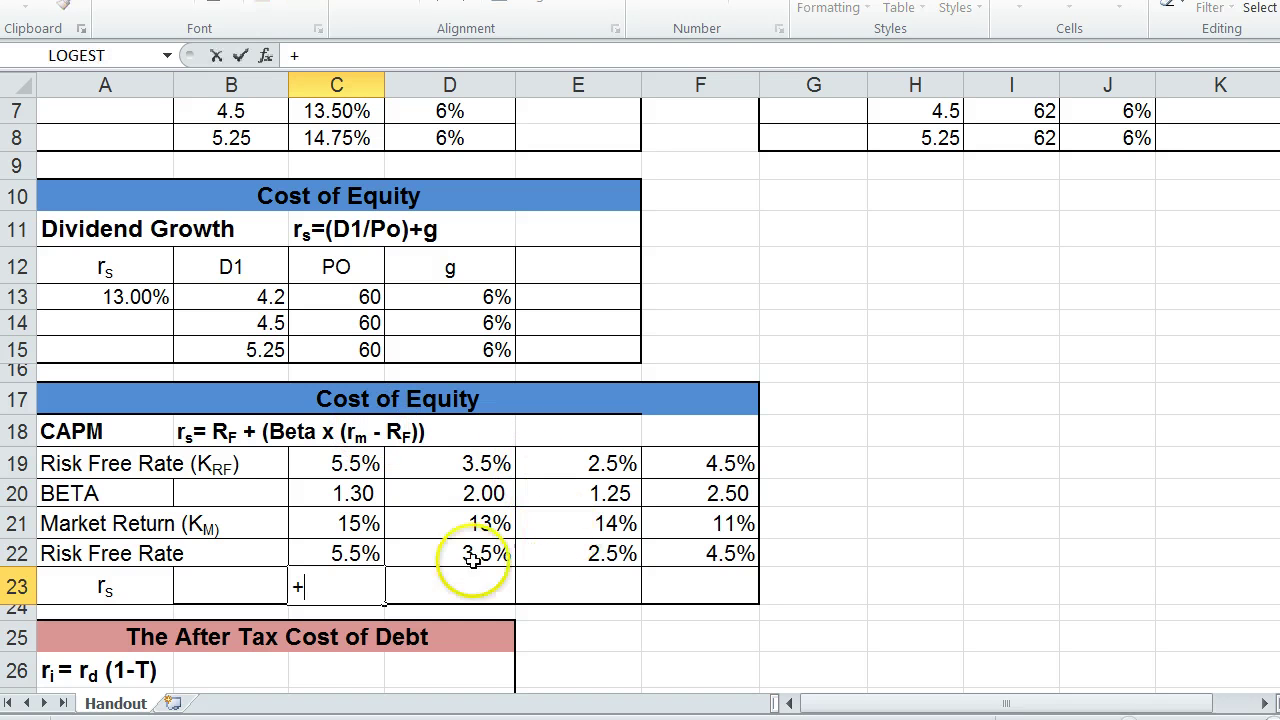
click(314, 463)
text(+)
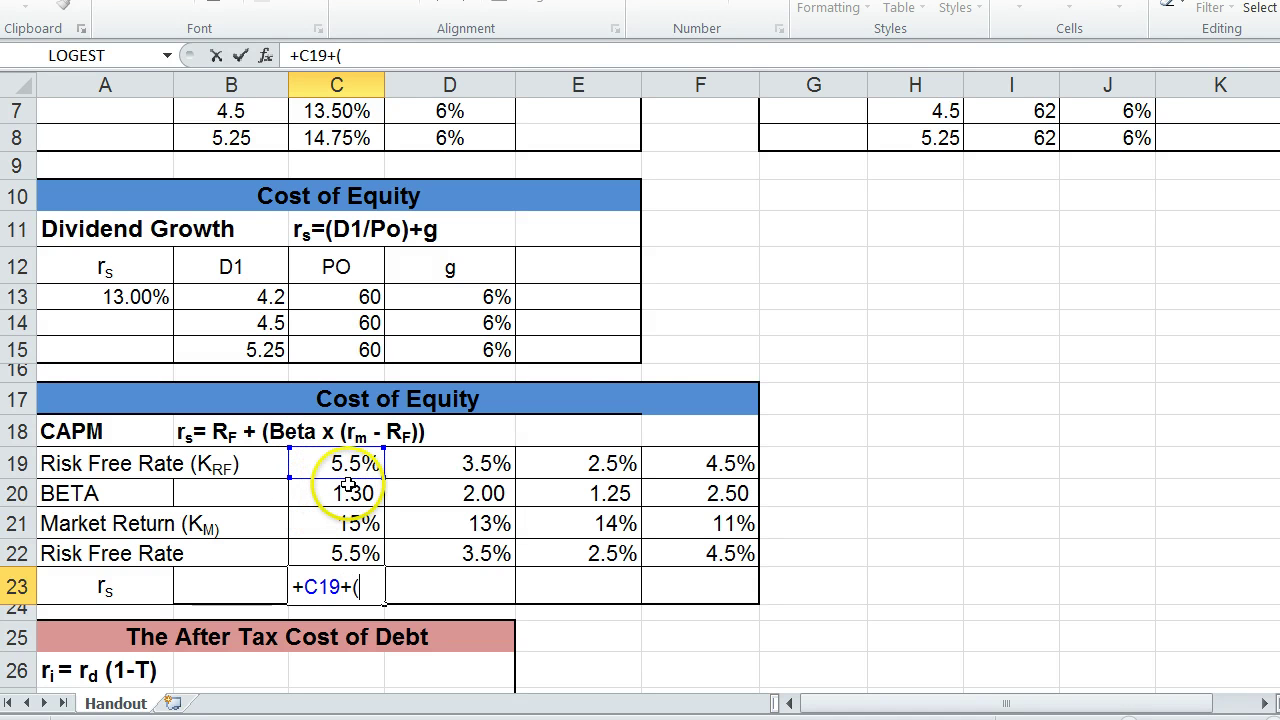
text(()
click(344, 494)
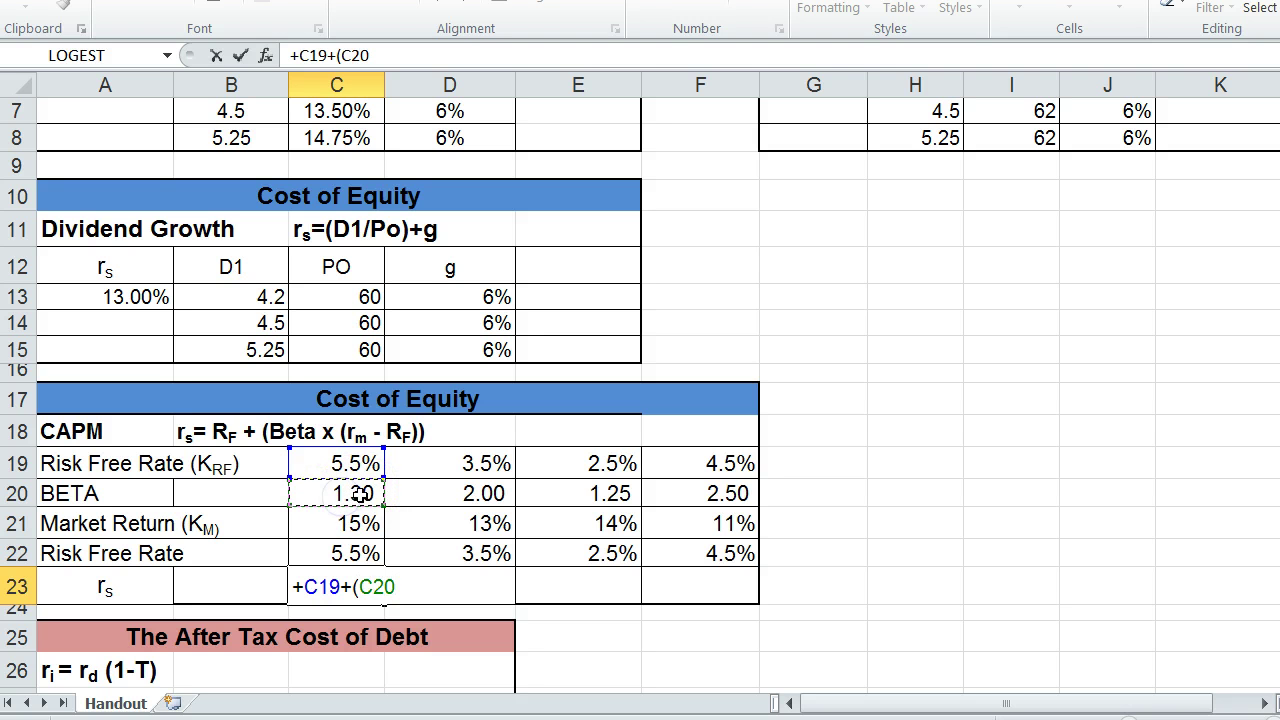
text(*)
click(330, 525)
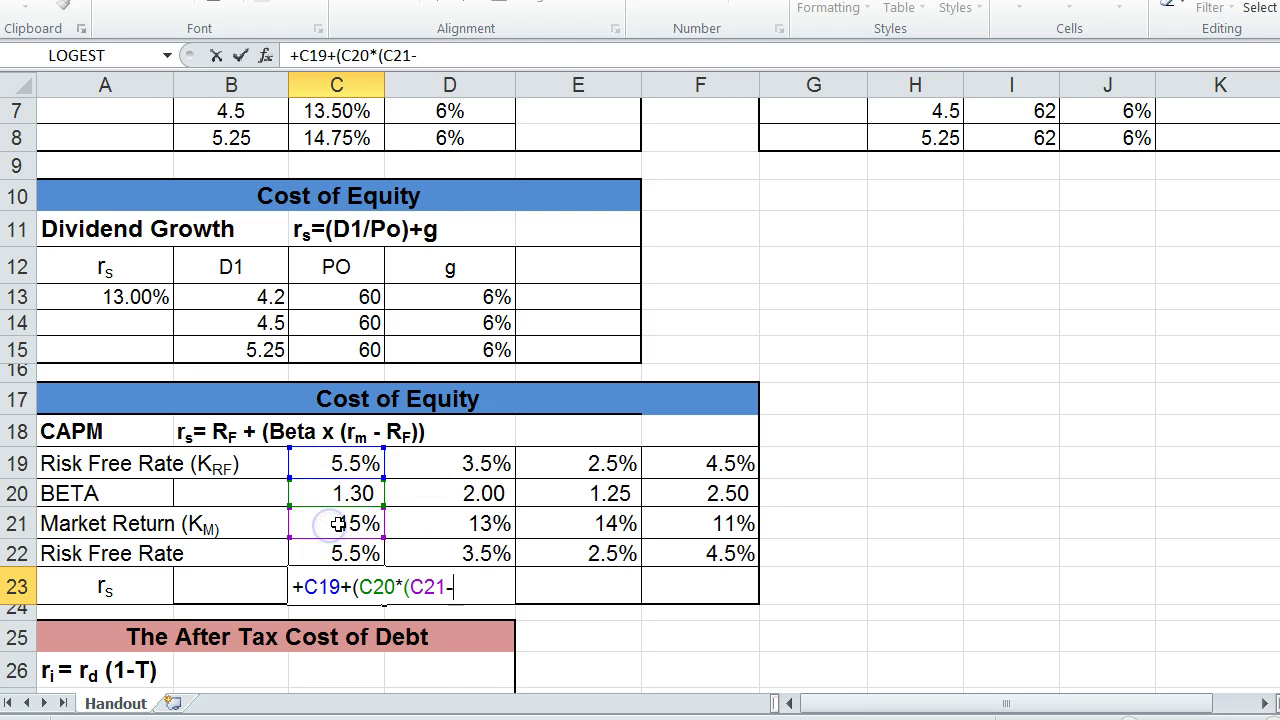
text(-)
click(343, 551)
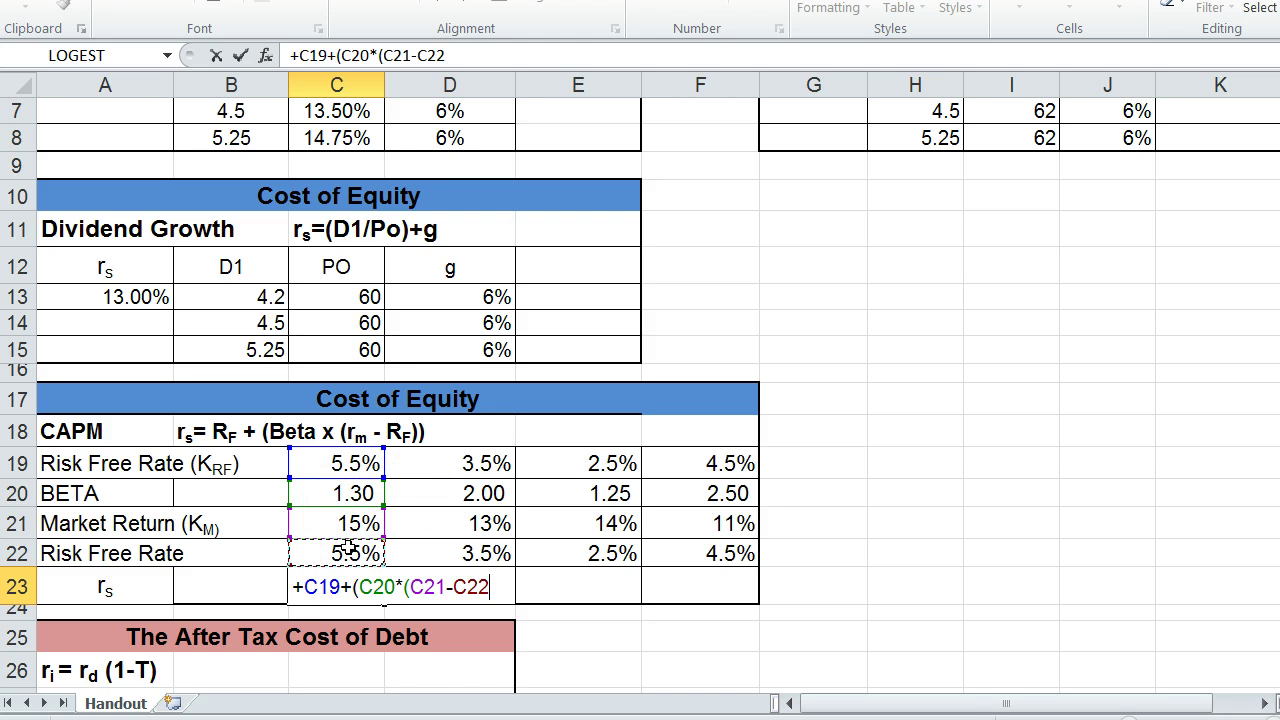
text()))
key(Return)
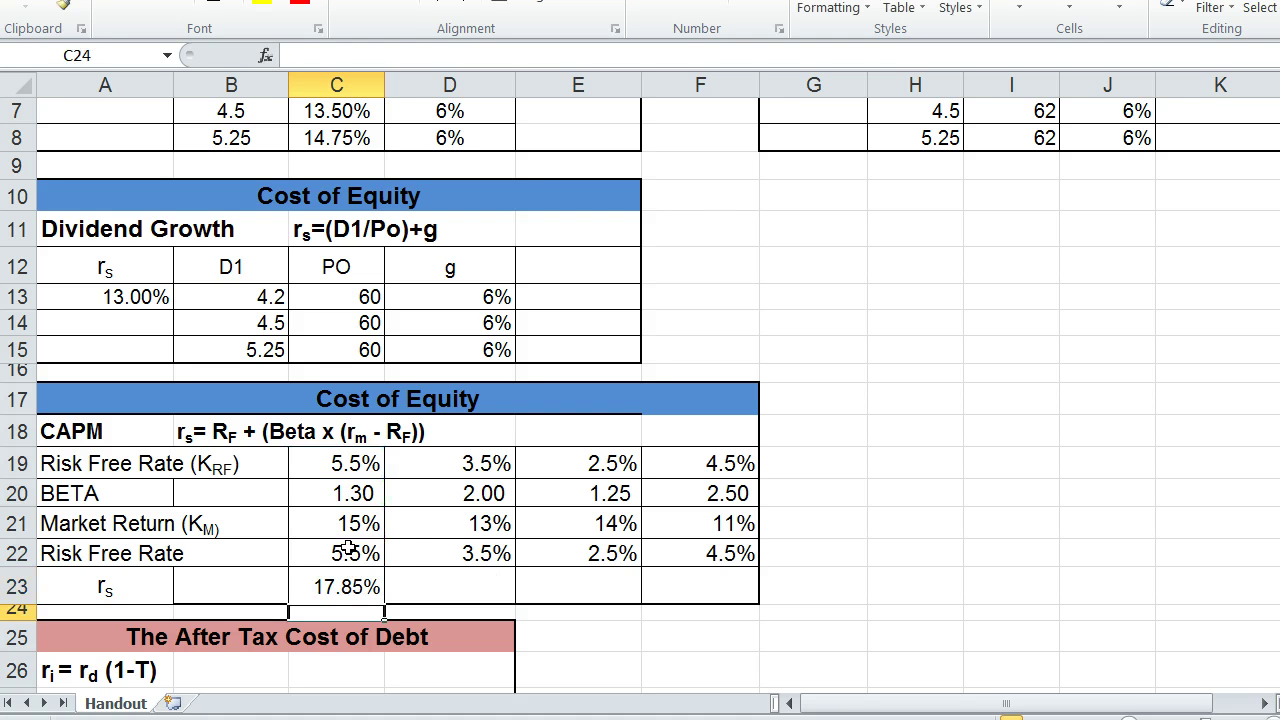
click(320, 577)
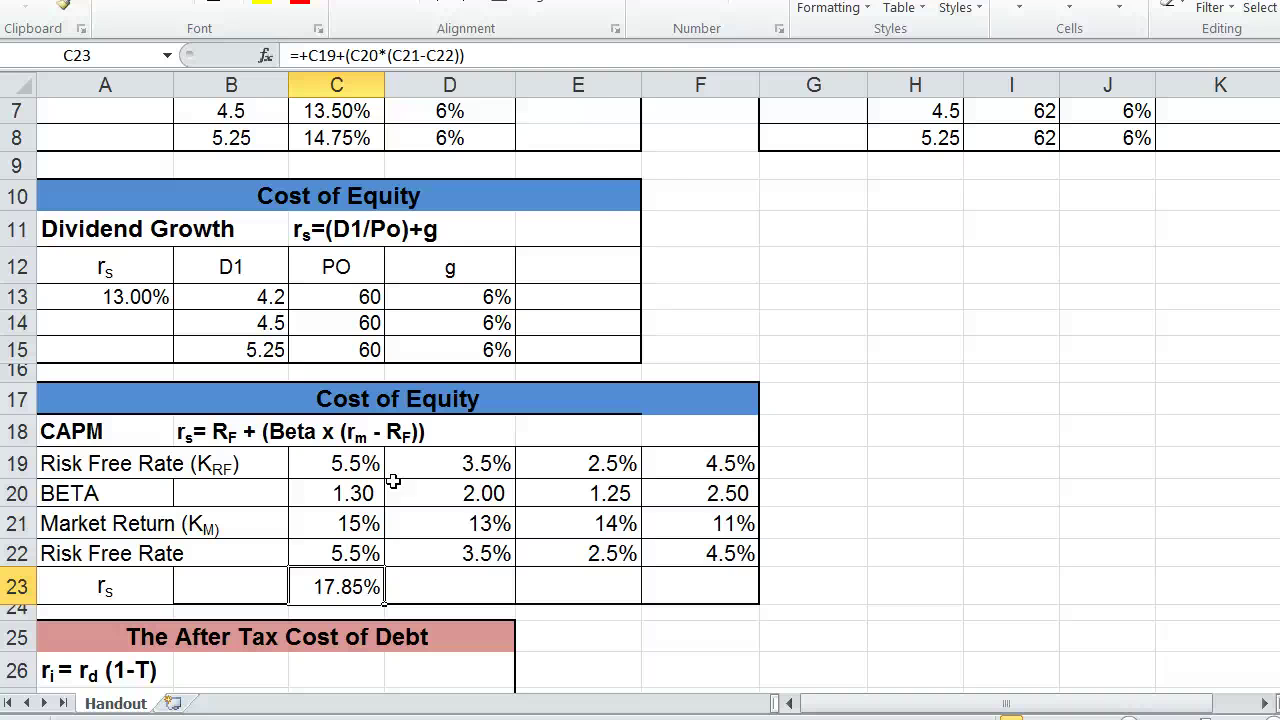
Step: Review the dividend growth price formula and its inputs in row 6, the rs formula in A13, and the Nn value in I6
scroll(634, 277, up, 2)
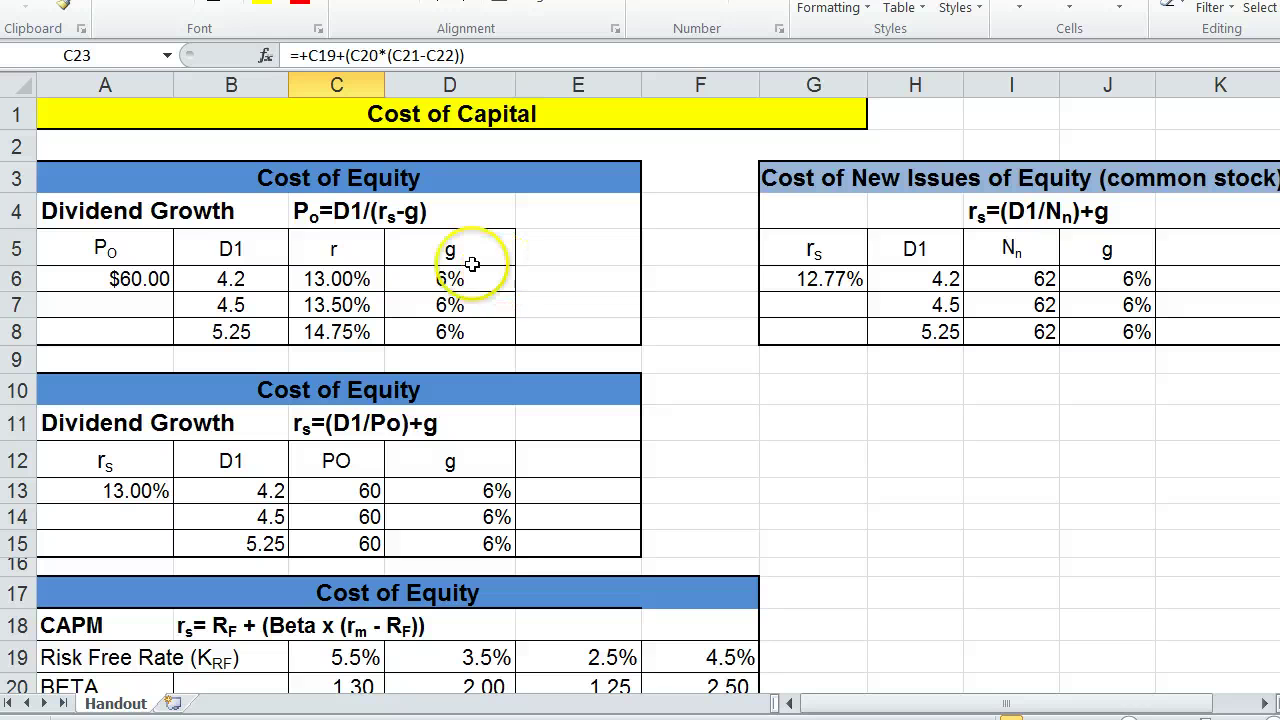
click(175, 212)
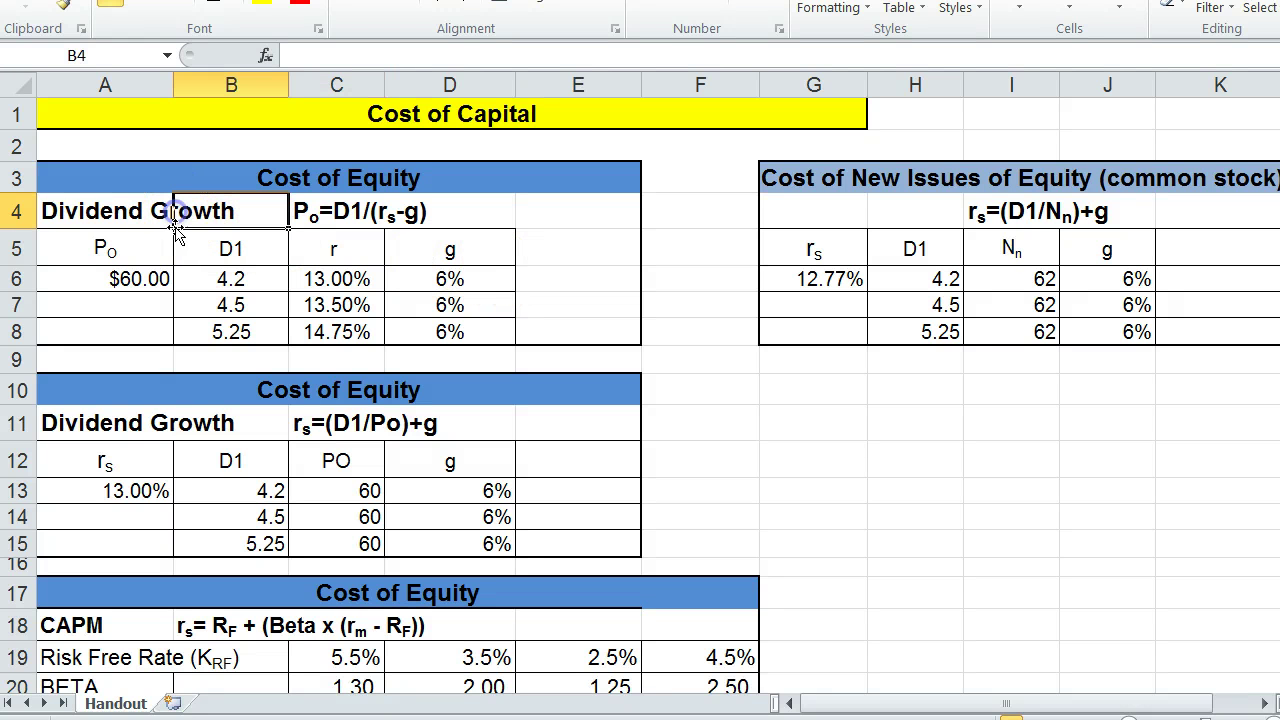
click(101, 277)
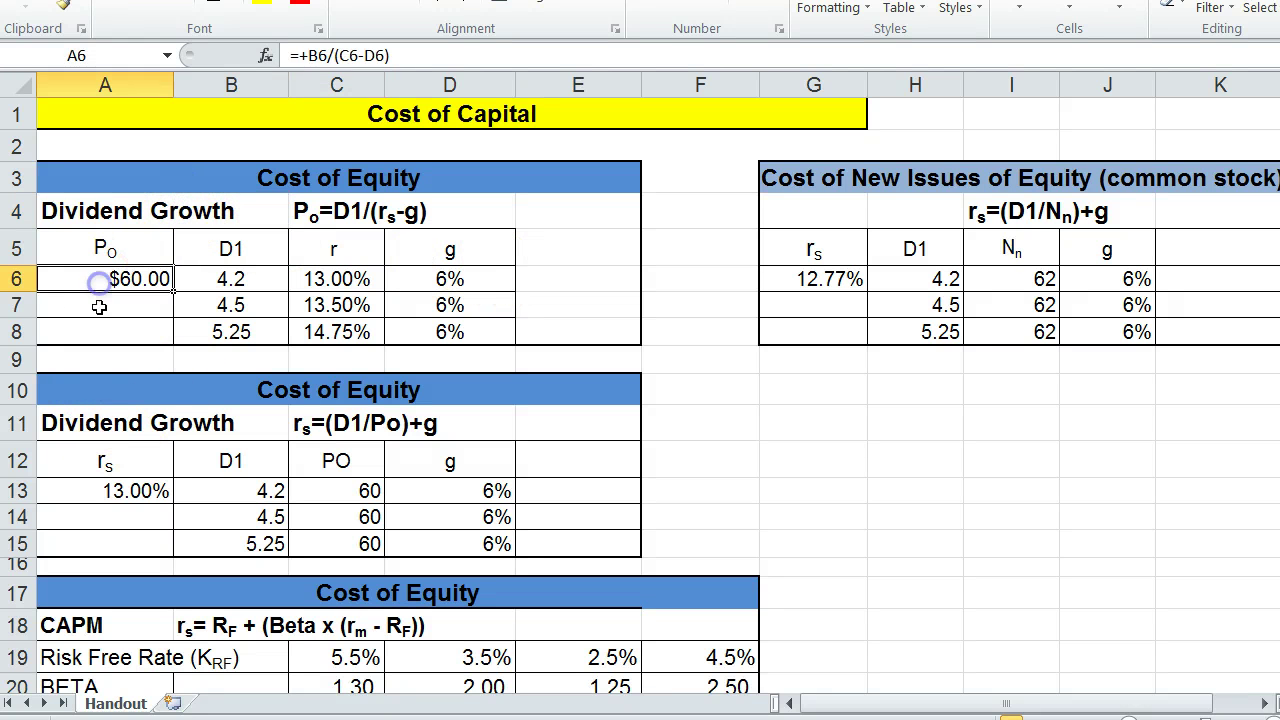
click(78, 487)
click(245, 281)
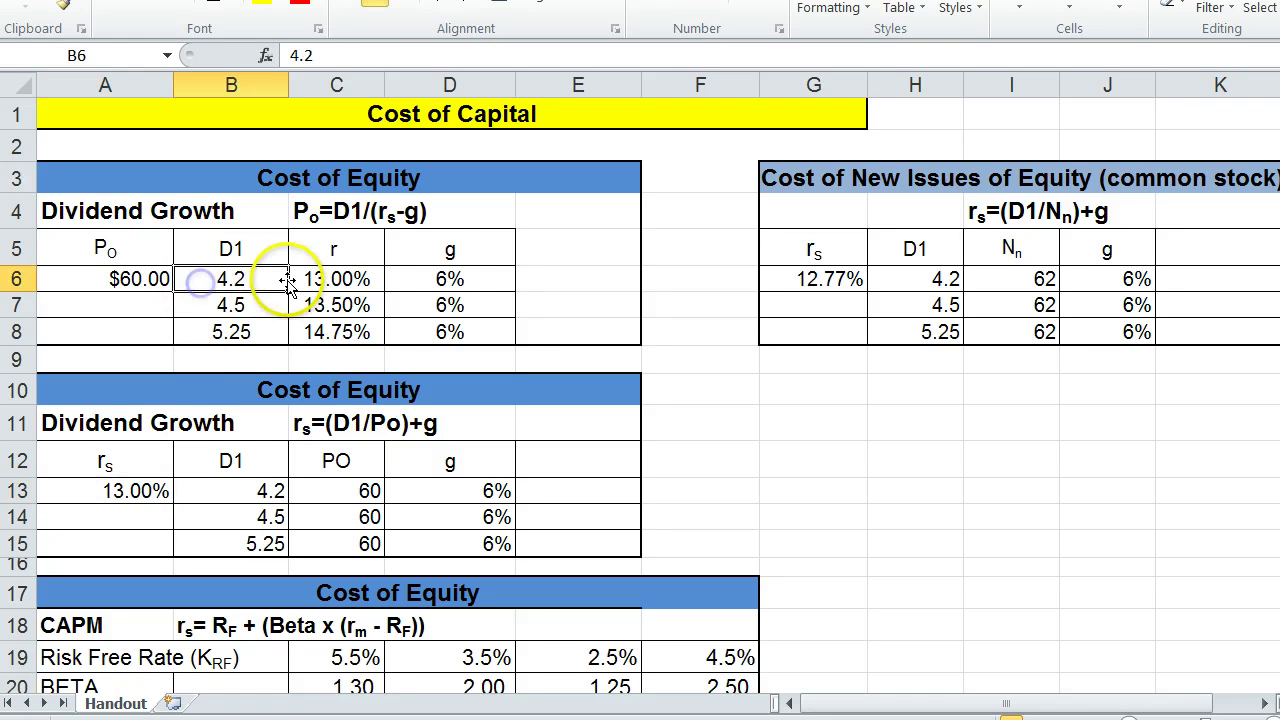
click(447, 277)
click(320, 278)
click(217, 279)
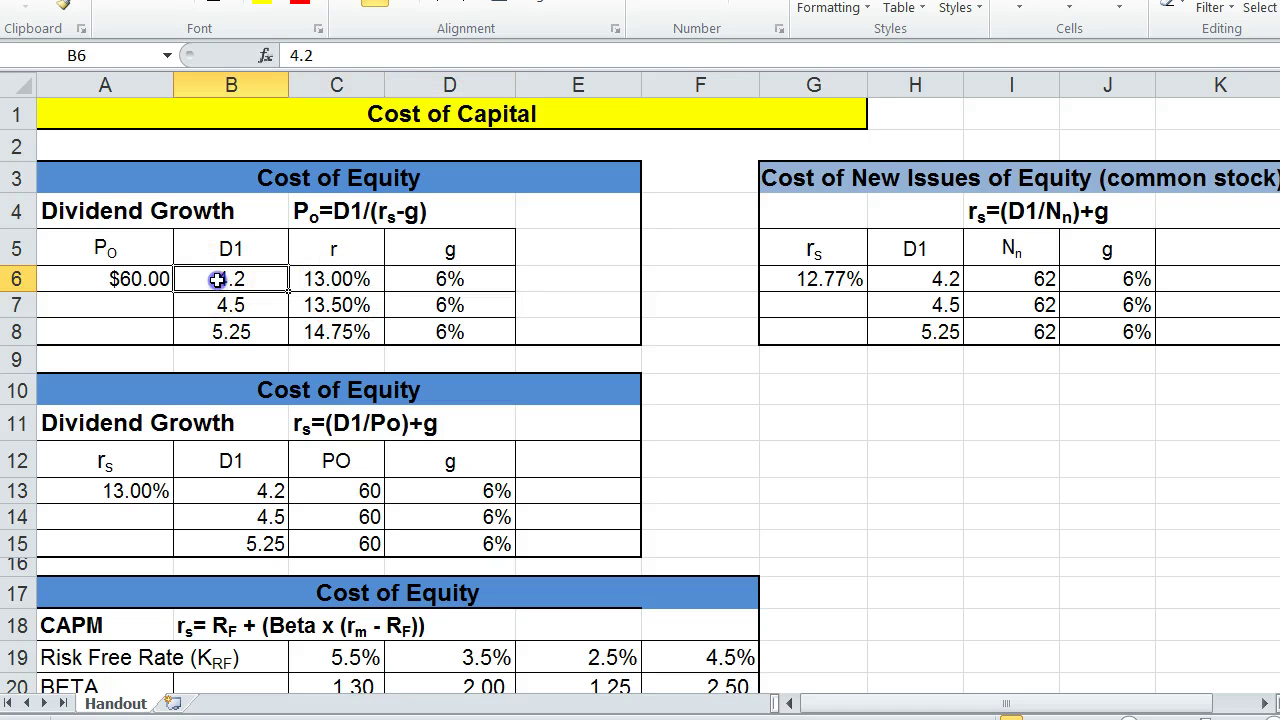
click(86, 282)
click(333, 211)
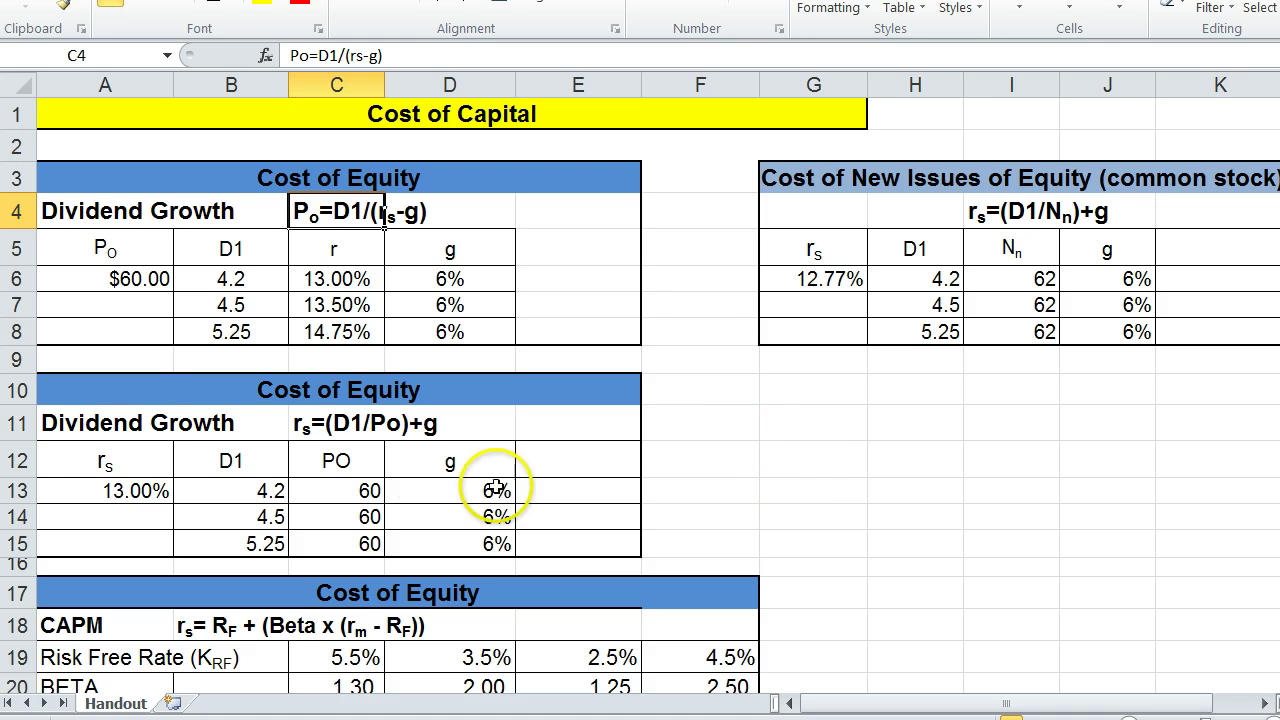
click(80, 487)
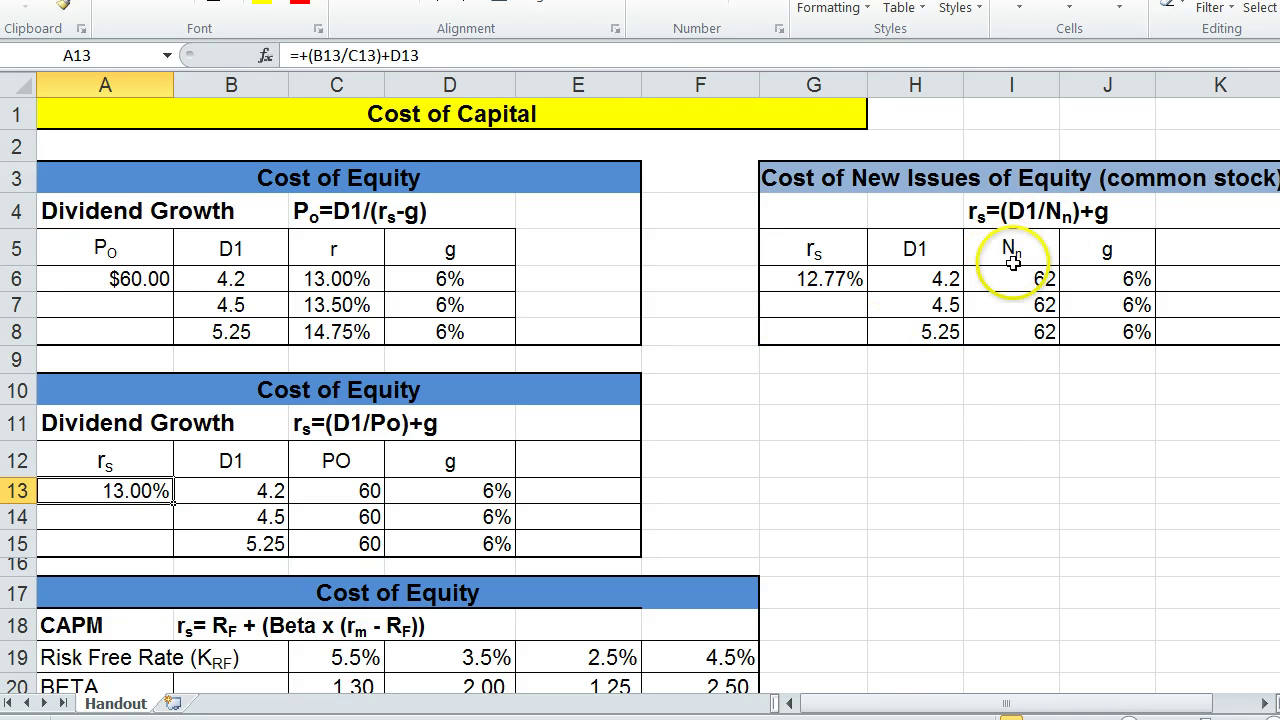
click(1001, 289)
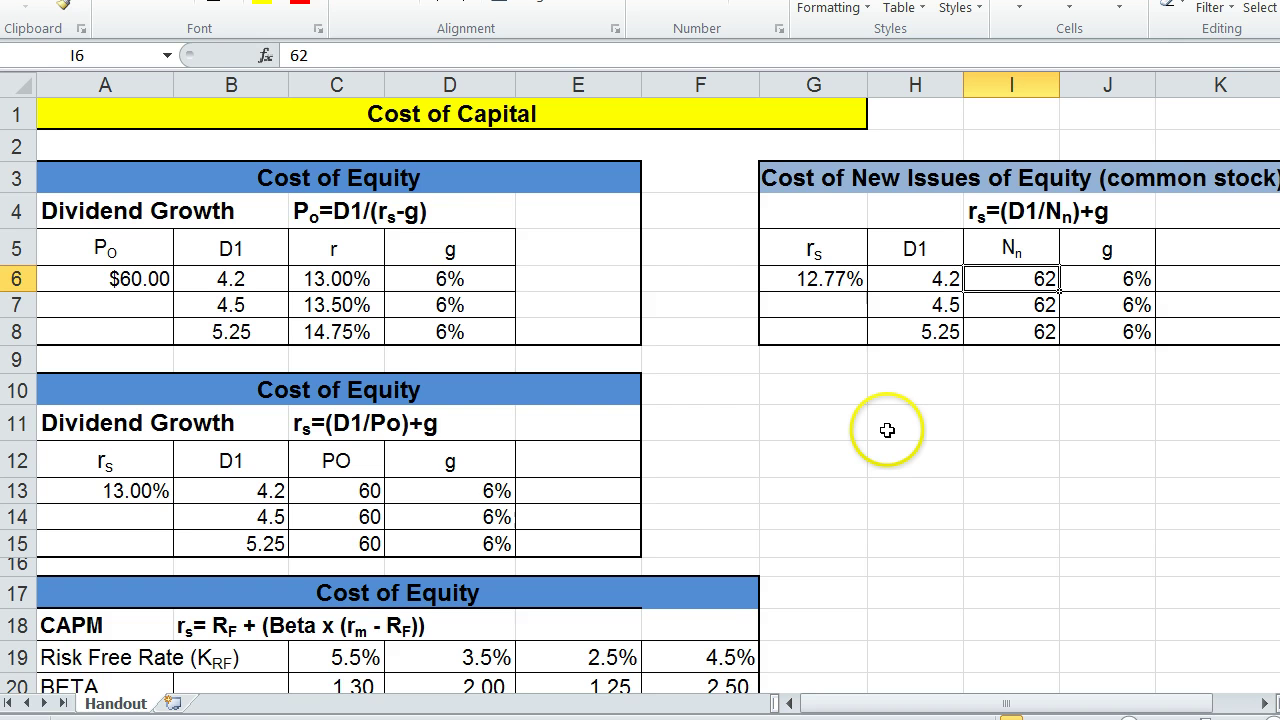
Step: Change the debt column header in B28 to Debt % YTM and fit column B's width to its contents
scroll(887, 424, down, 1)
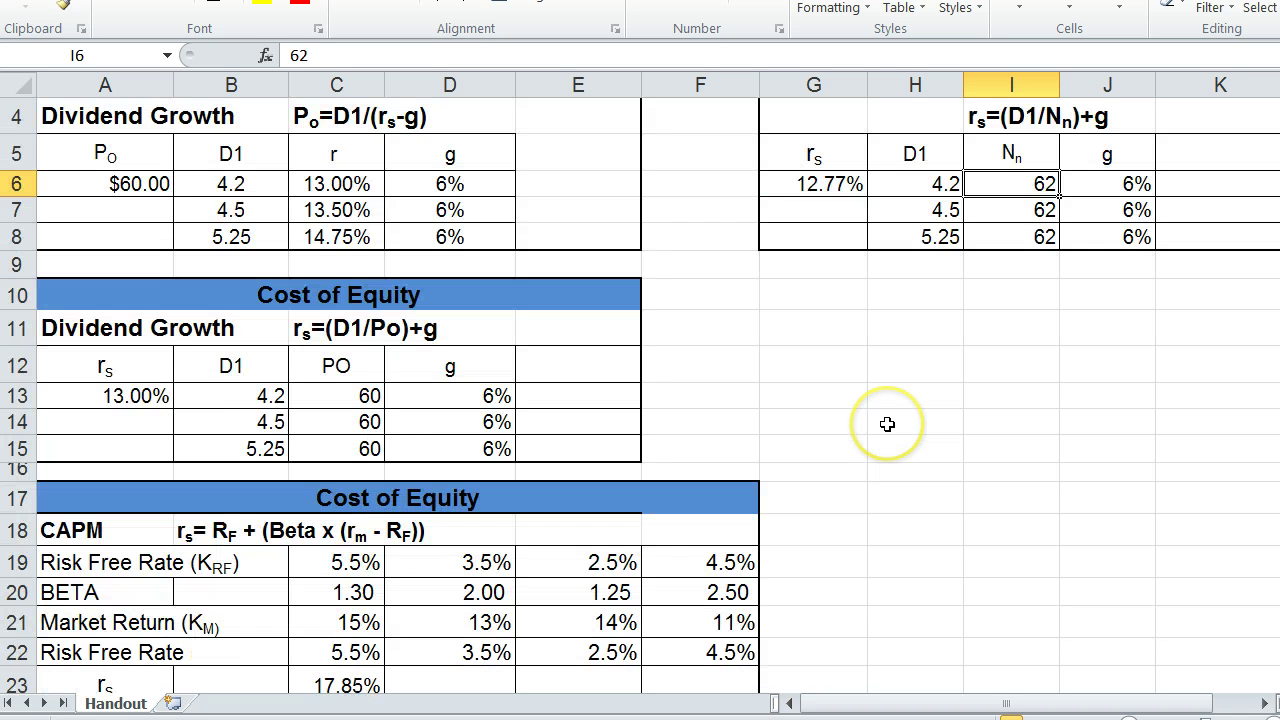
scroll(888, 423, down, 5)
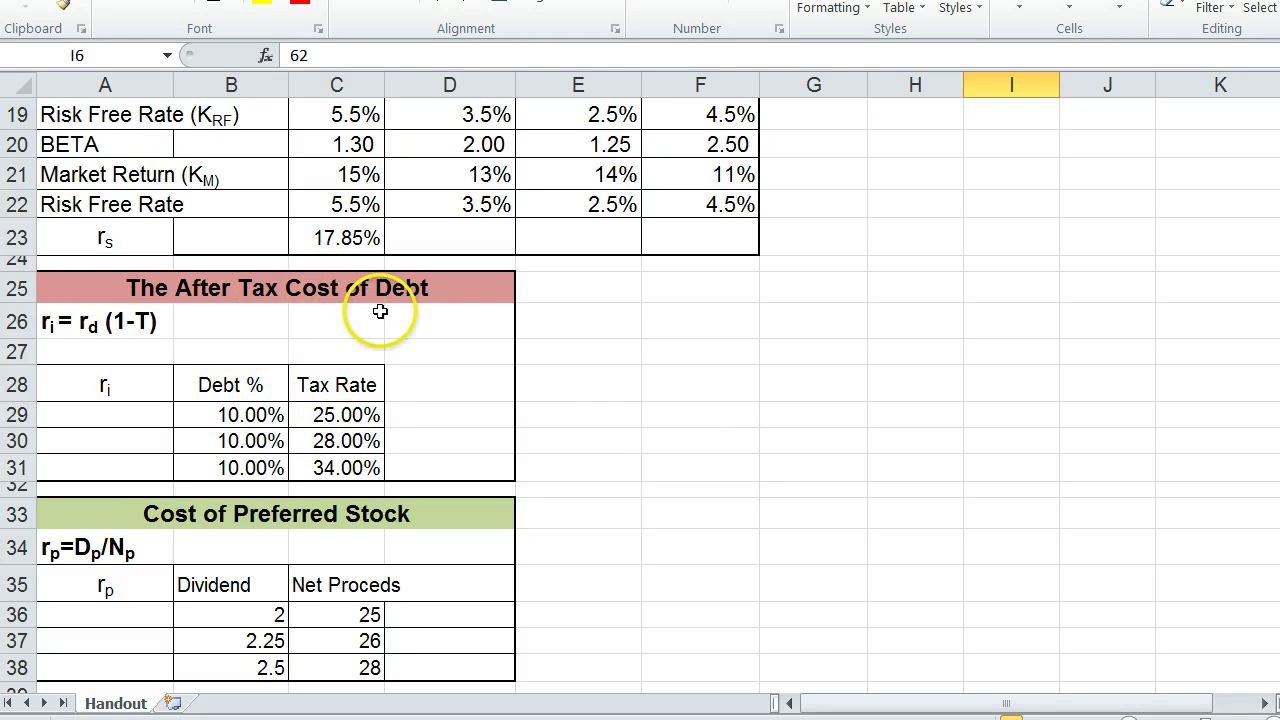
click(219, 415)
click(238, 384)
click(352, 56)
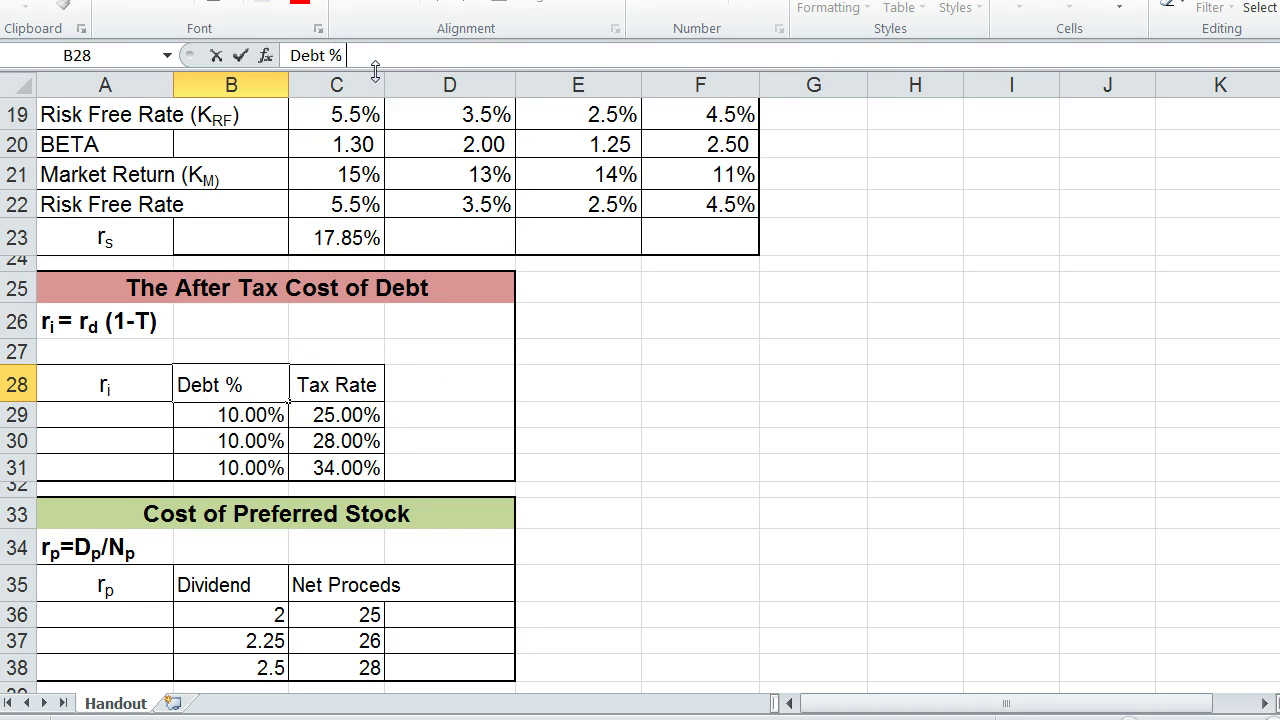
click(400, 384)
double_click(287, 87)
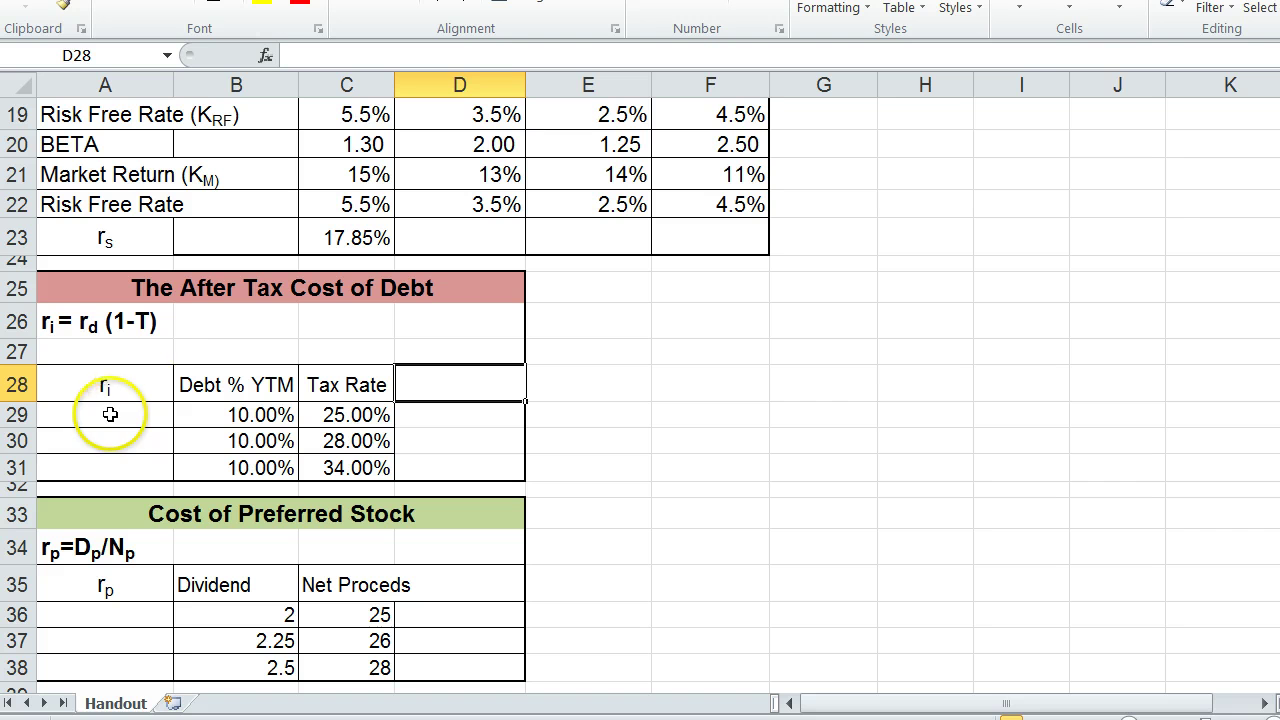
Step: Calculate the after-tax cost of debt ri in A29 with the formula +B29*(1-C29) and check the entry
click(94, 418)
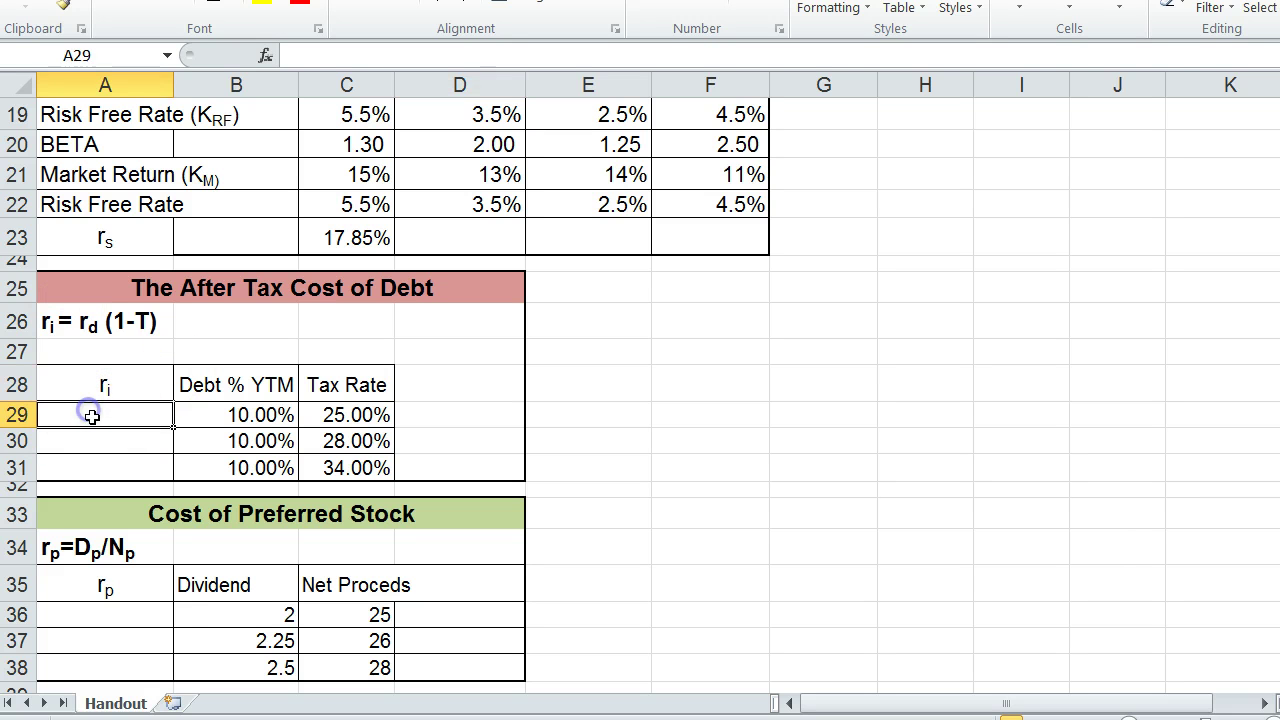
text(+)
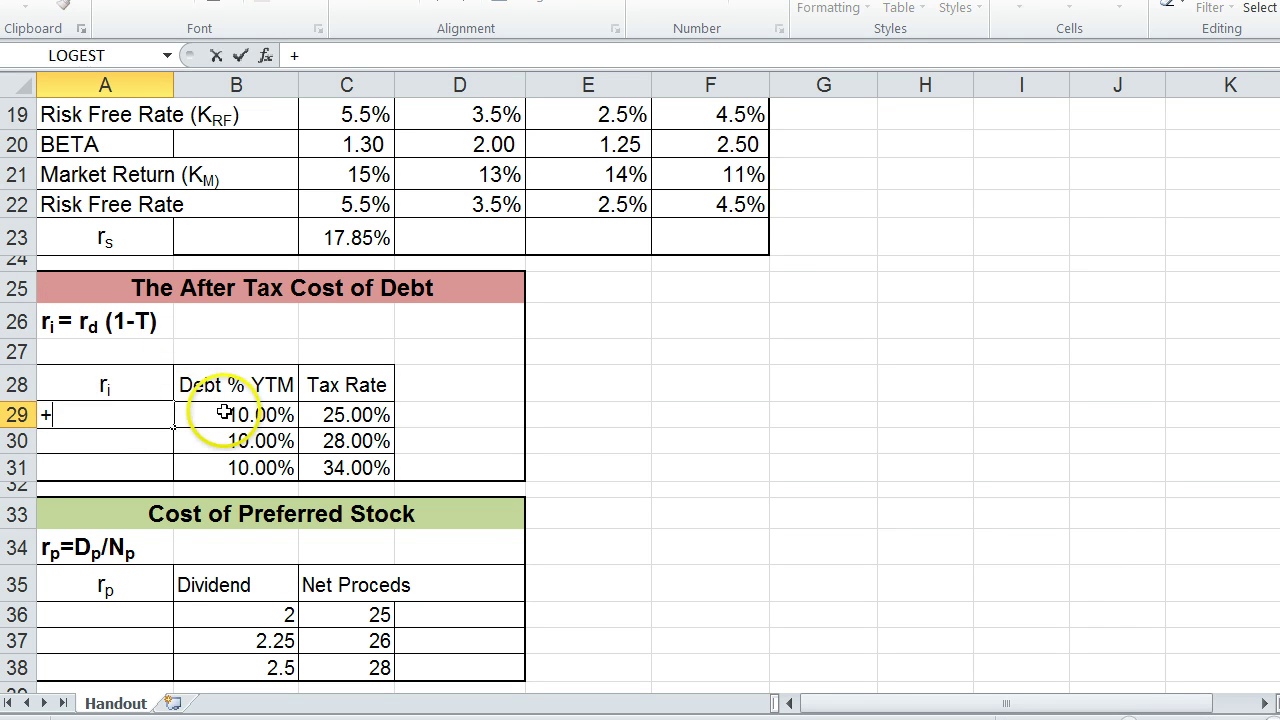
click(225, 415)
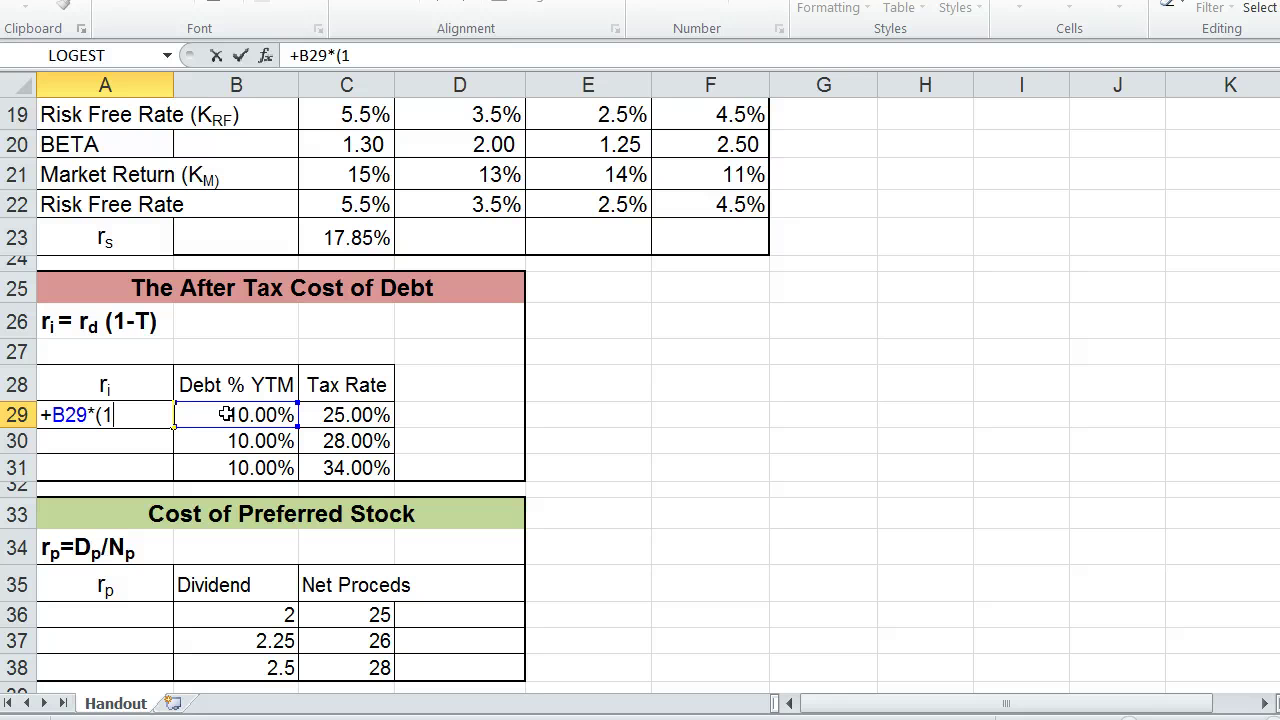
click(354, 413)
text())
key(Return)
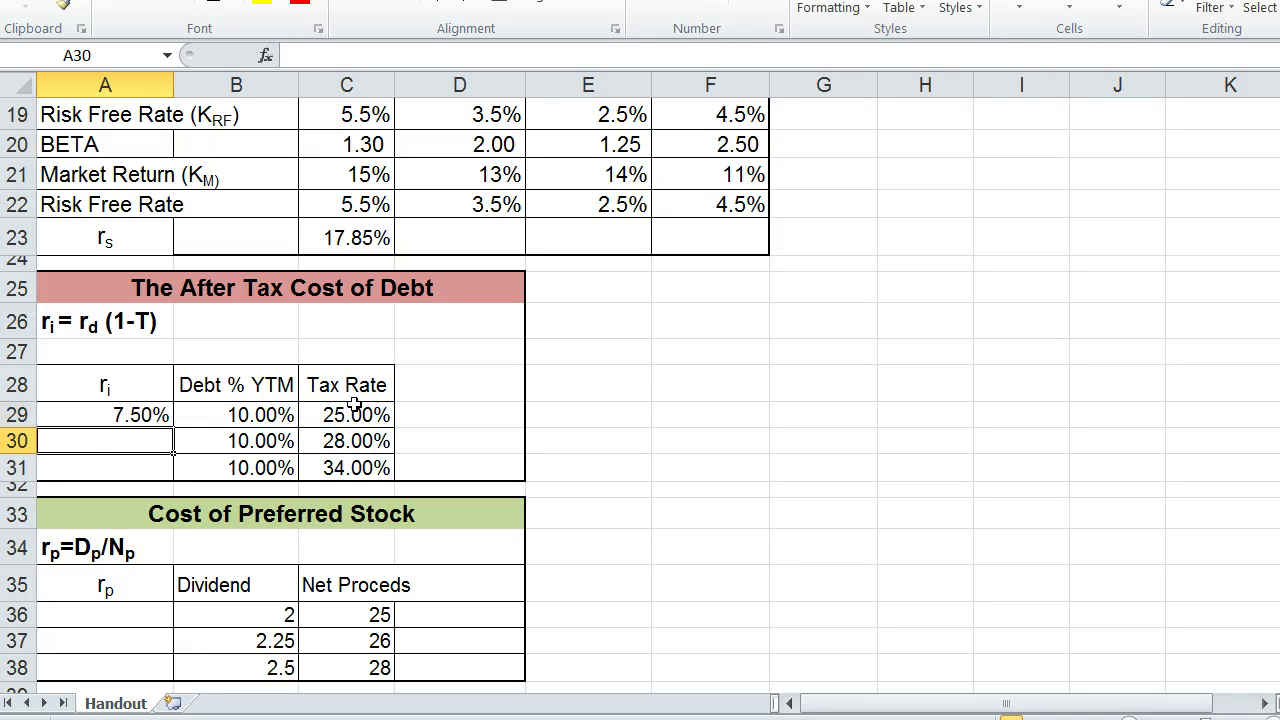
click(103, 413)
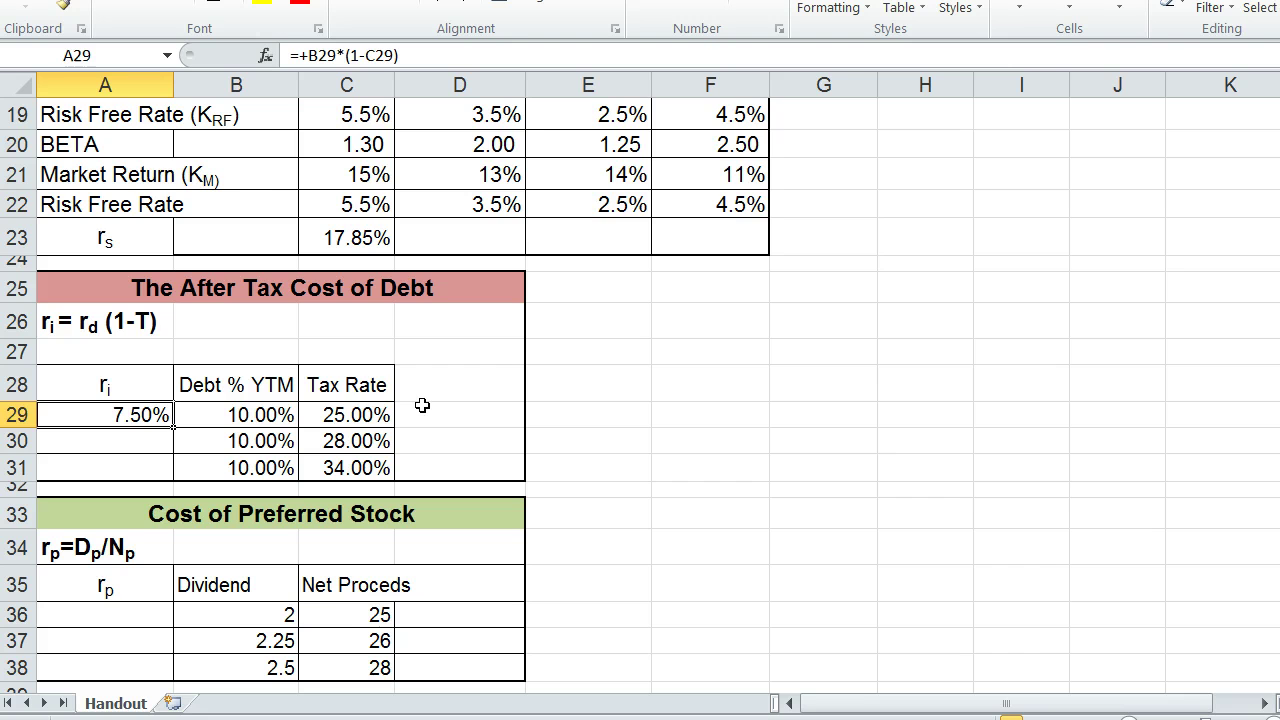
Step: Calculate the cost of preferred stock rp in A36 by dividing the dividend by the net proceeds with the formula +B36/C36
scroll(372, 480, down, 2)
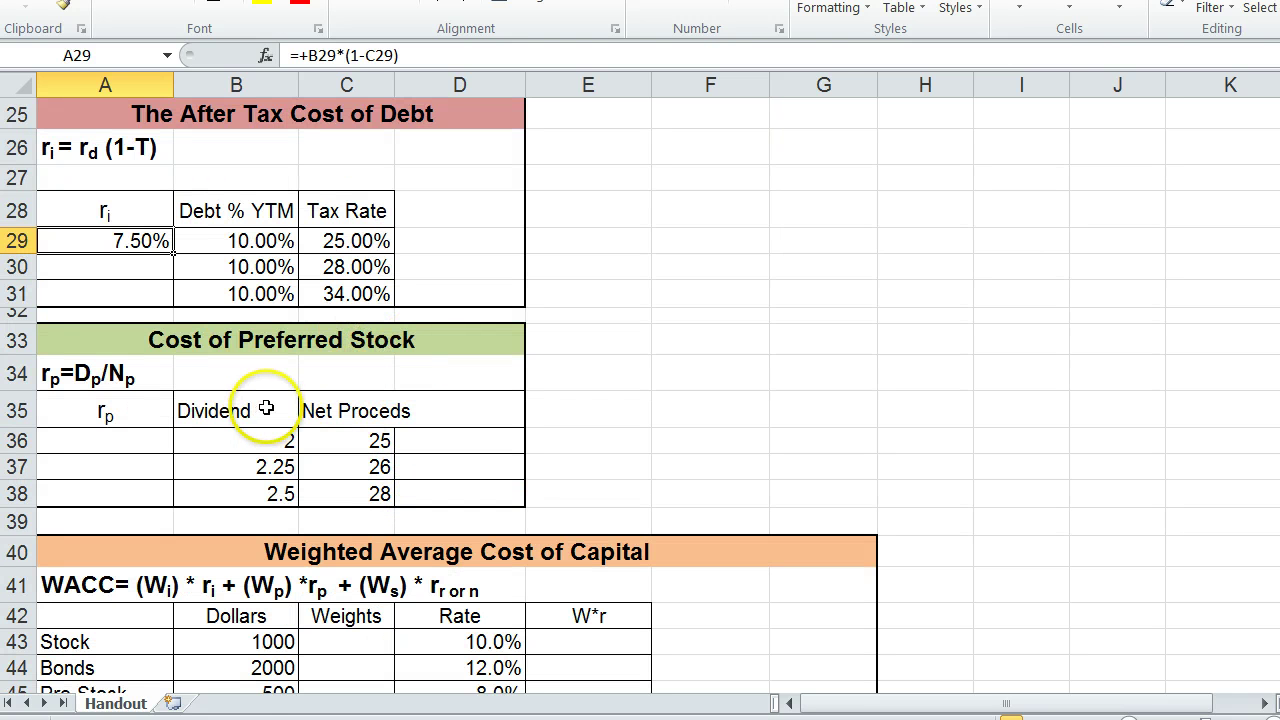
click(105, 440)
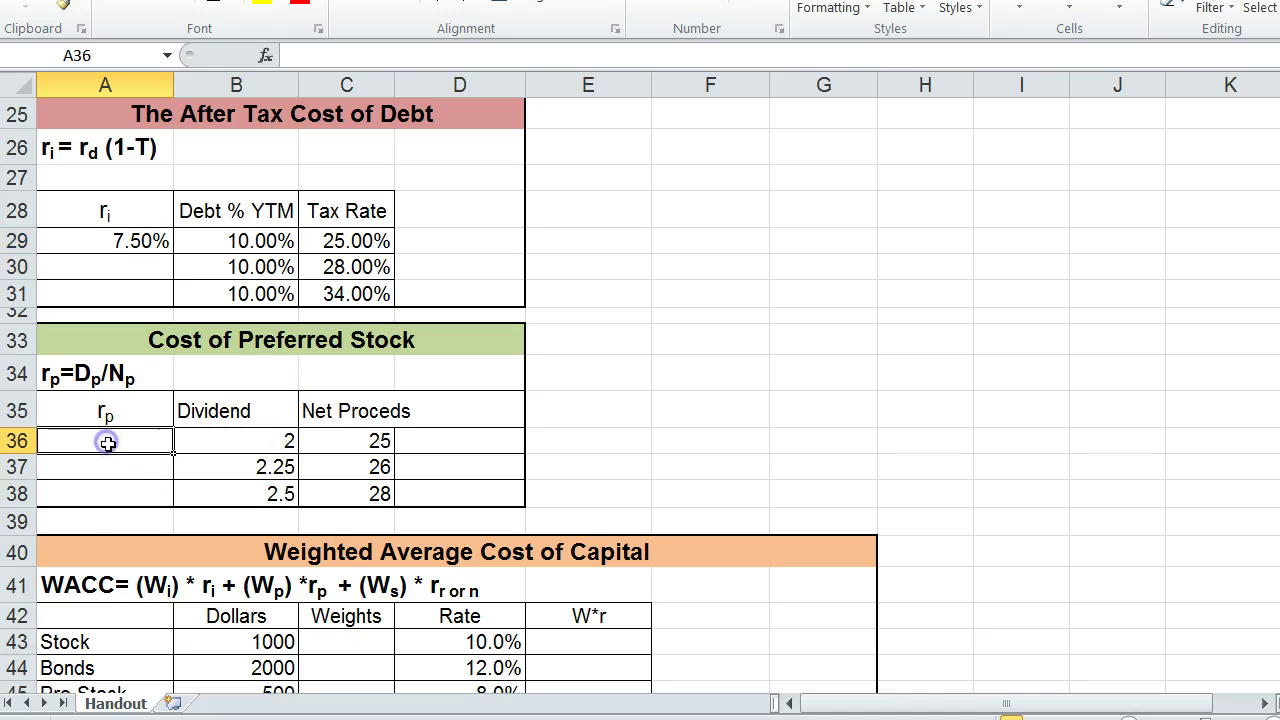
text(+)
click(222, 441)
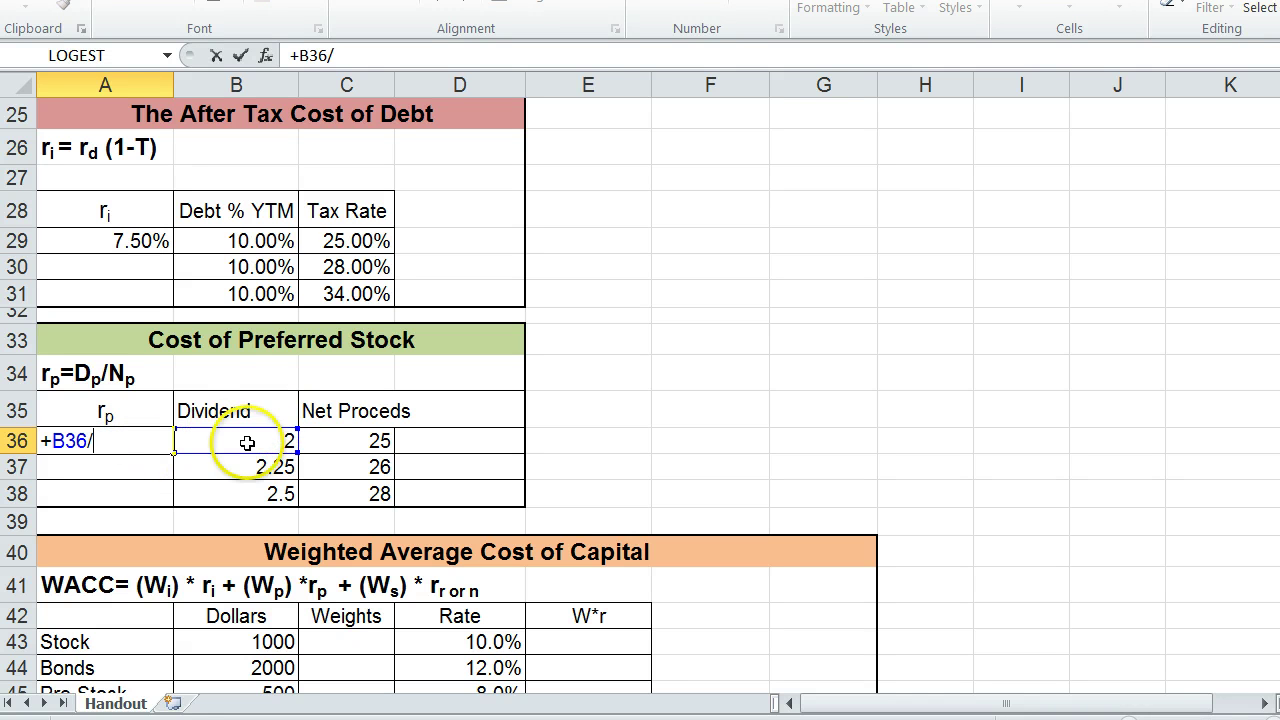
text(/)
click(355, 441)
key(Return)
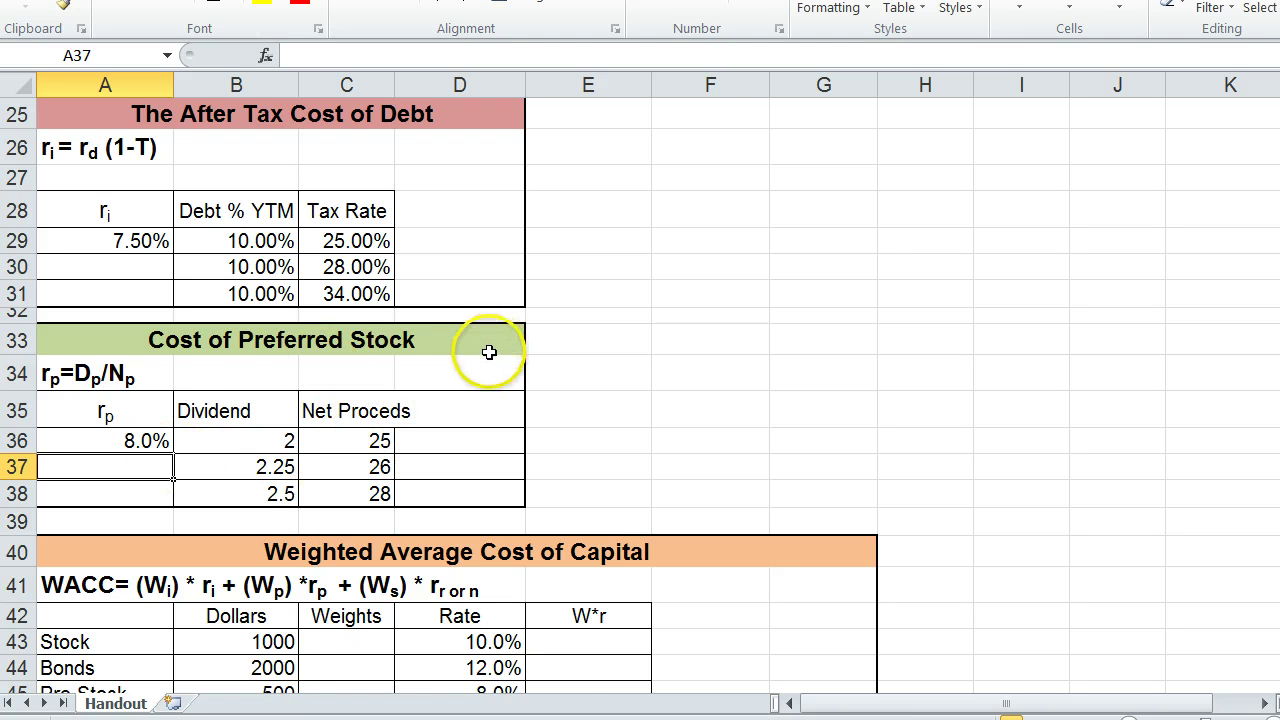
Step: Examine the first Weighted Average Cost of Capital table, including the dollar amounts and labels for stock, bonds and preferred stock
scroll(489, 352, up, 6)
scroll(471, 349, down, 5)
scroll(477, 340, down, 3)
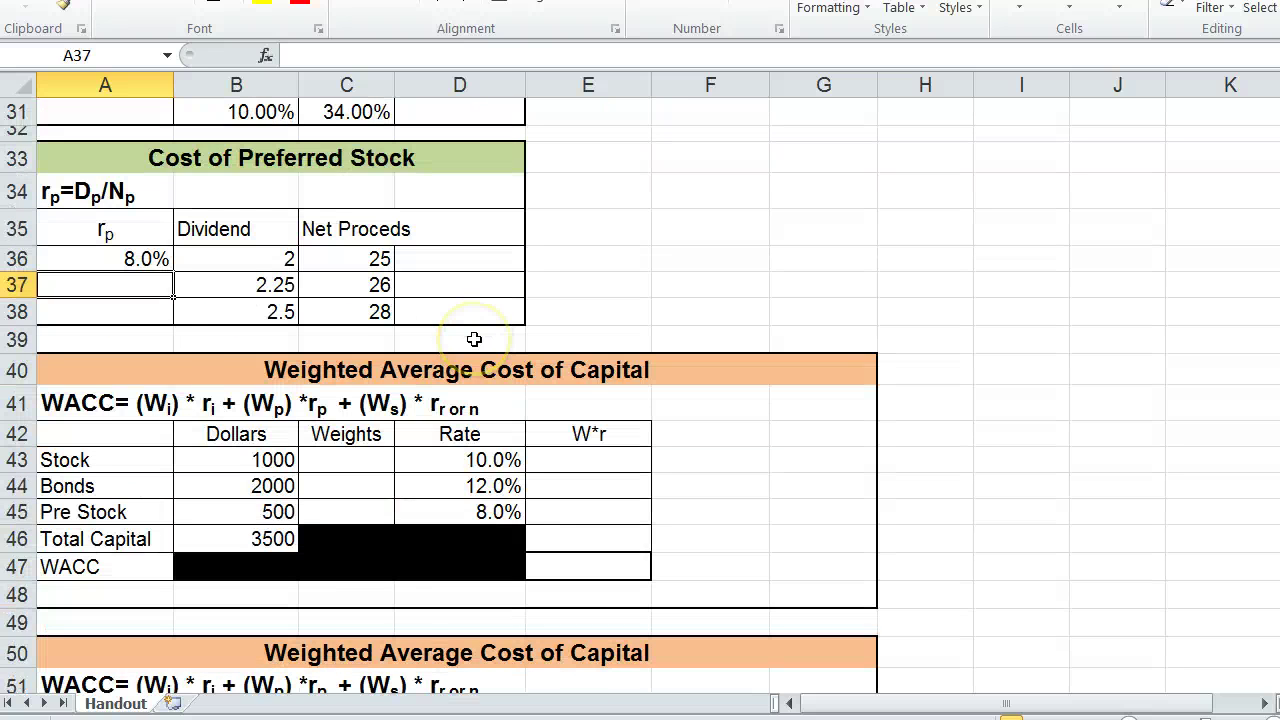
scroll(474, 339, down, 1)
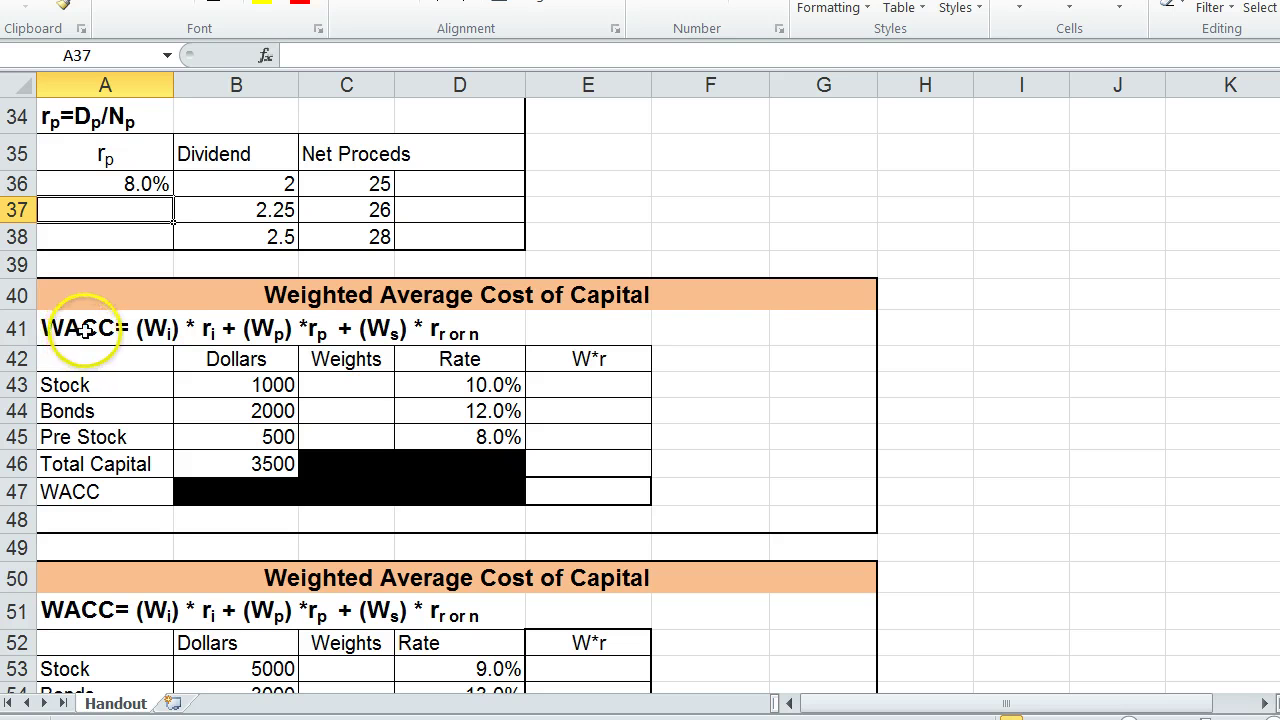
click(195, 385)
click(203, 412)
click(203, 437)
click(117, 384)
click(112, 414)
click(117, 437)
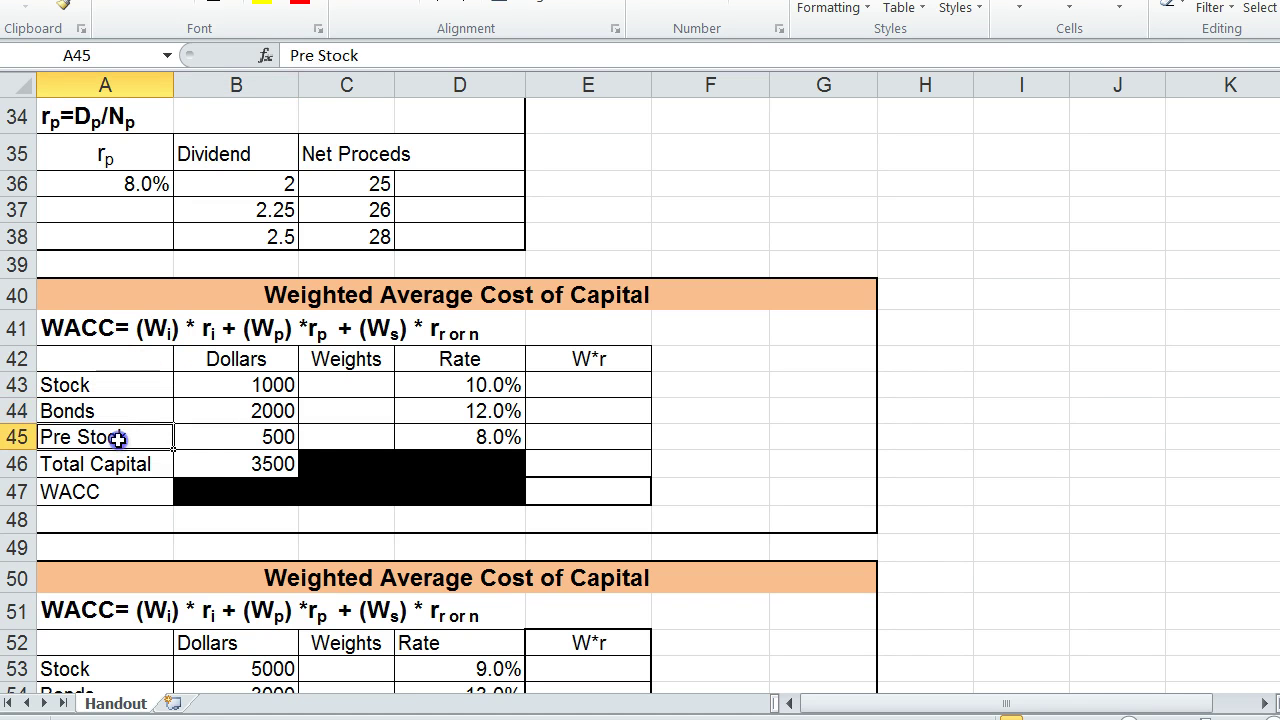
Step: Try to calculate the stock weight in C43 by dividing total capital by the stock dollars with the formula +B46/B43
click(234, 465)
click(343, 386)
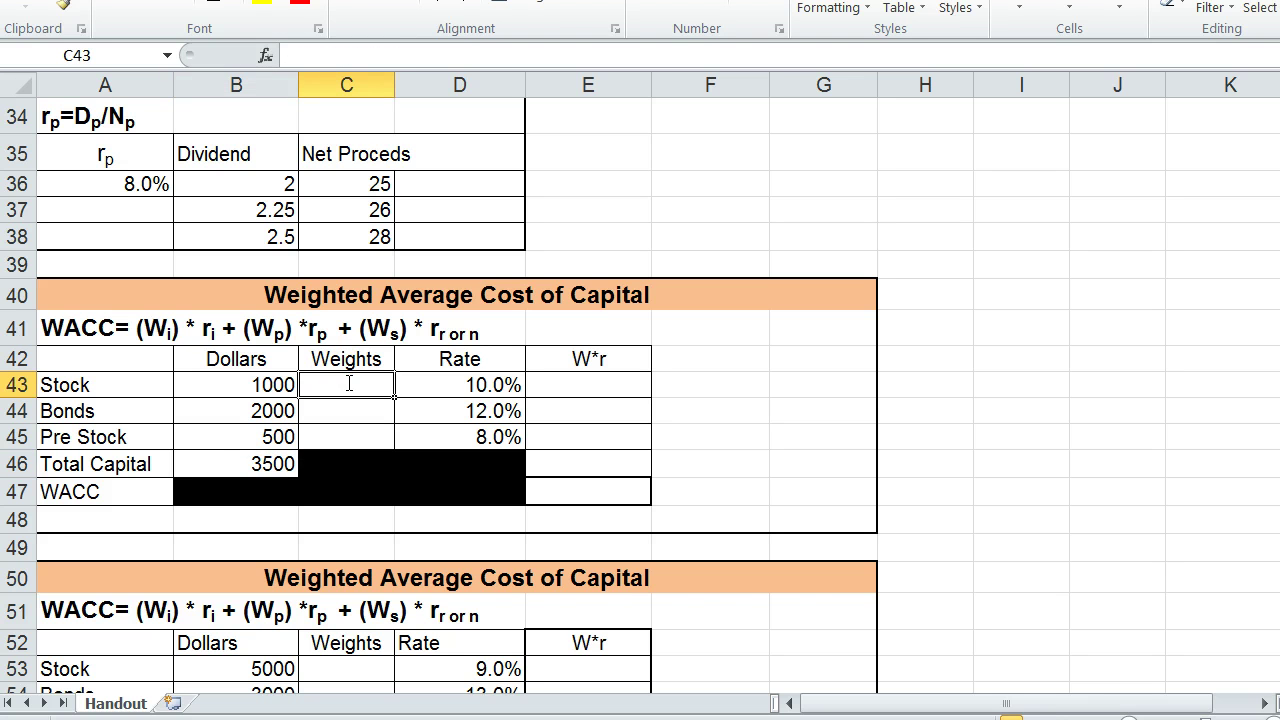
text(+)
click(246, 465)
text(/)
click(230, 385)
key(Return)
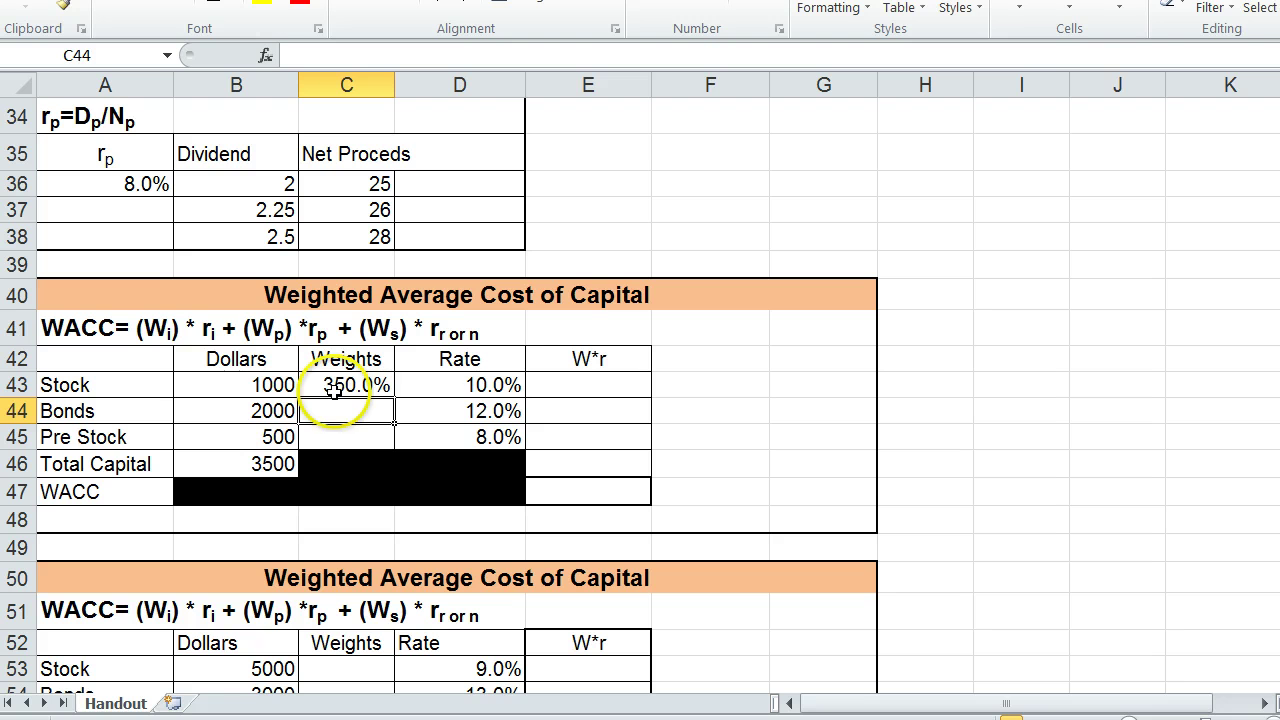
Step: Calculate the stock weight in C43 by dividing the stock dollars by total capital with the formula +B43/B46
click(326, 384)
text(+)
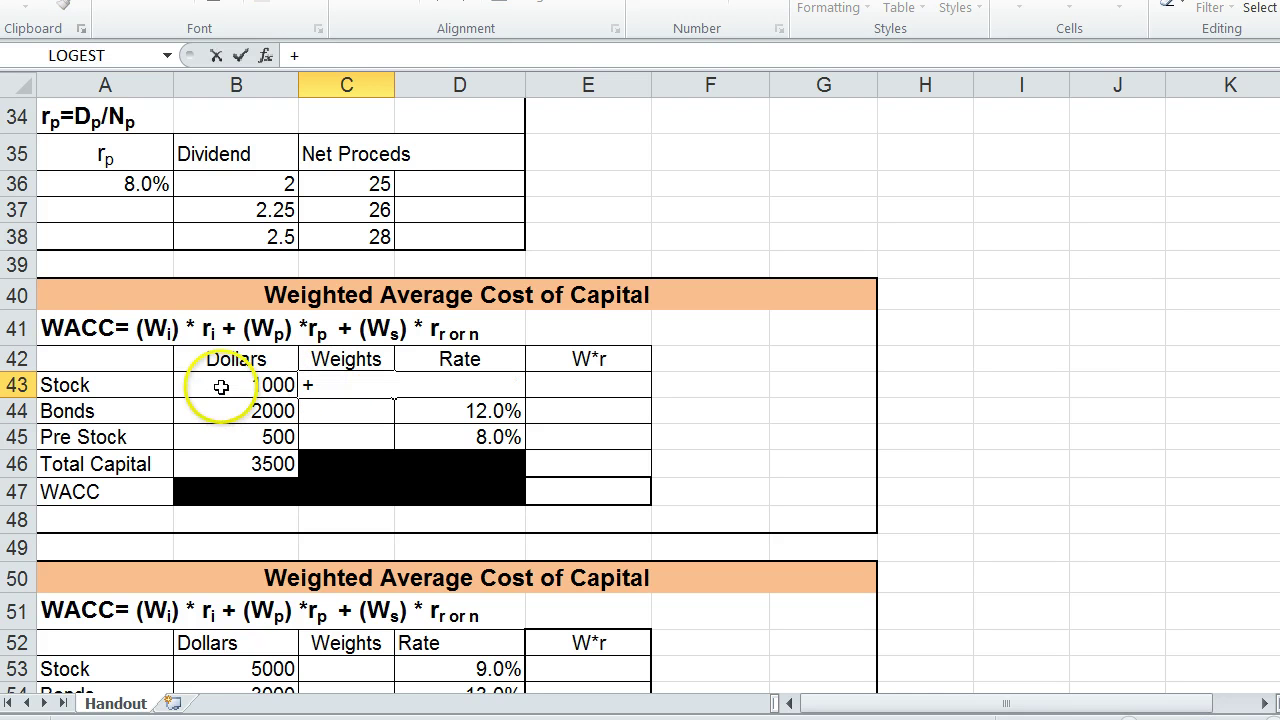
text(/)
click(226, 462)
key(Return)
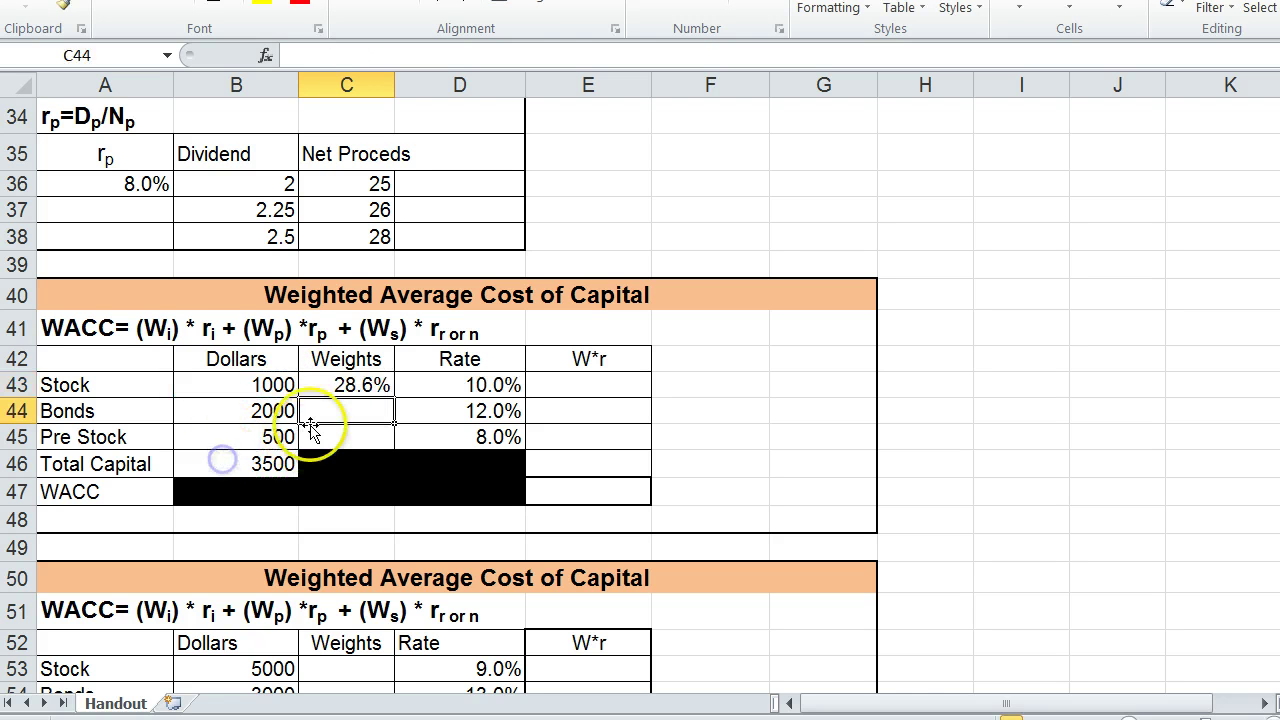
Step: Calculate the bonds weight in C44 by dividing the bond dollars by total capital with the formula +B44/B46
text(+)
click(262, 411)
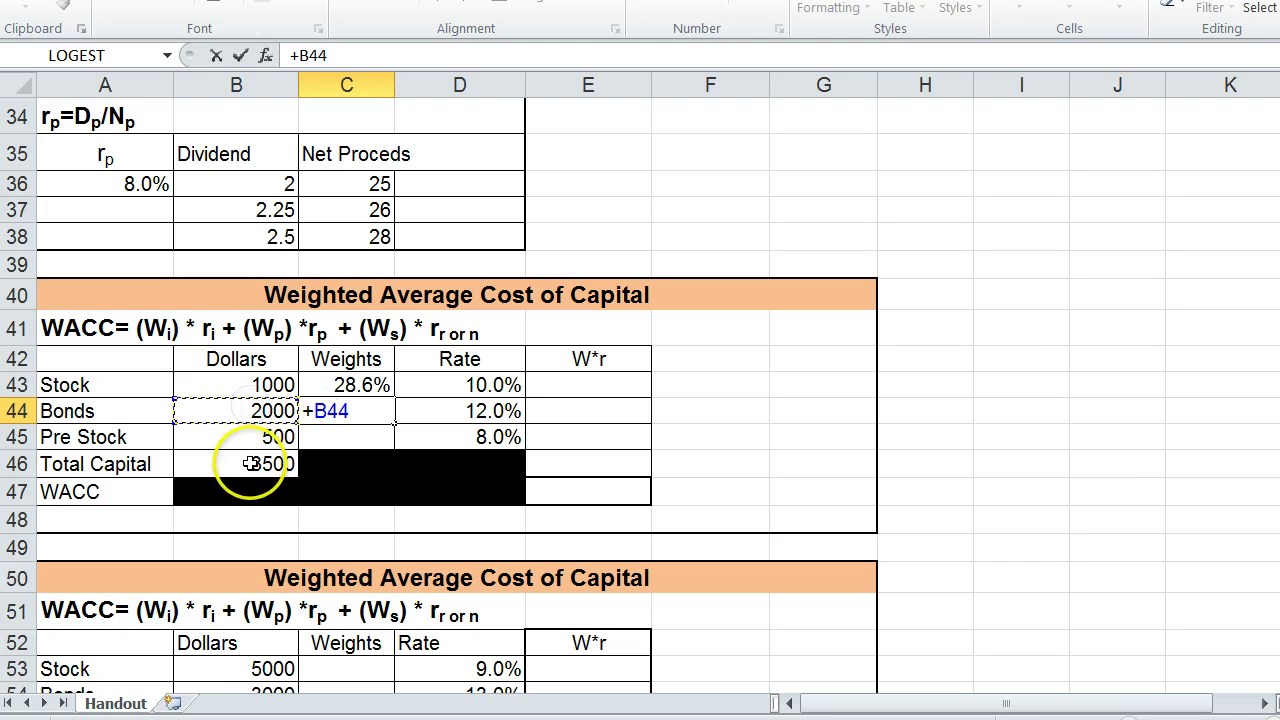
text(/)
click(250, 465)
key(Return)
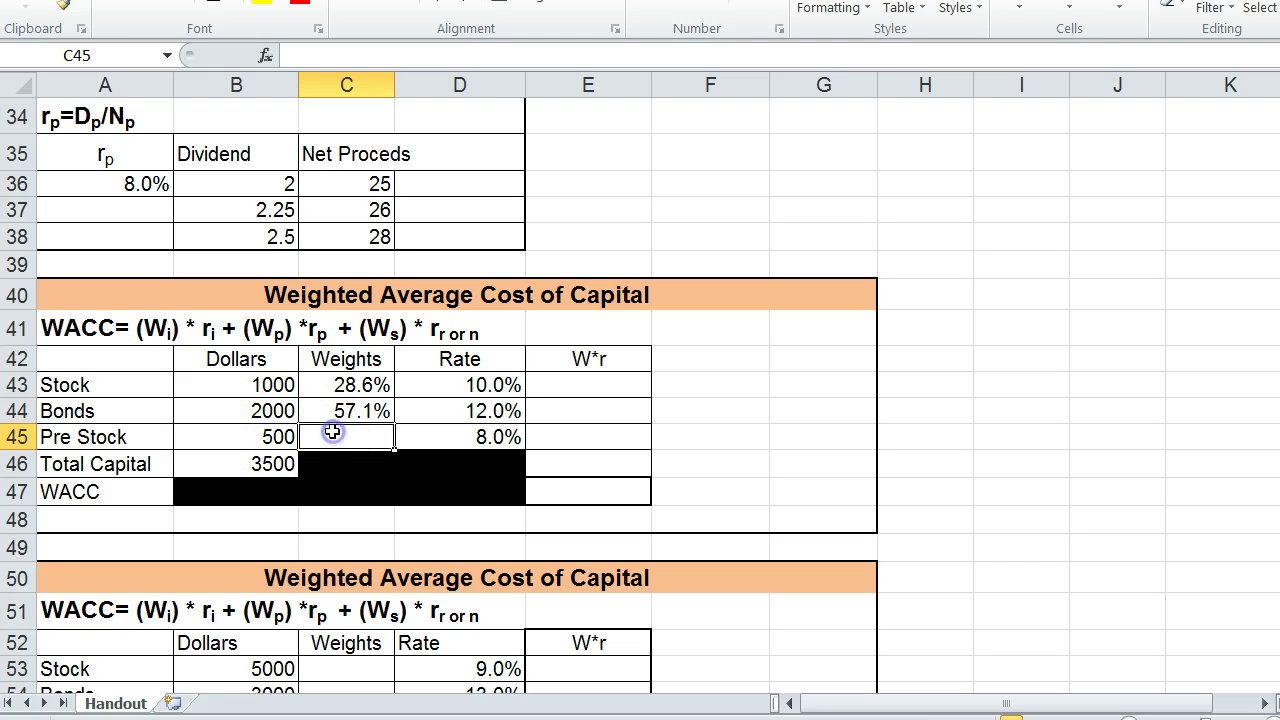
Step: Calculate the preferred stock weight in C45 with the formula +B45/B46 and check the sum of the weights in C43:C45
text(+)
click(262, 434)
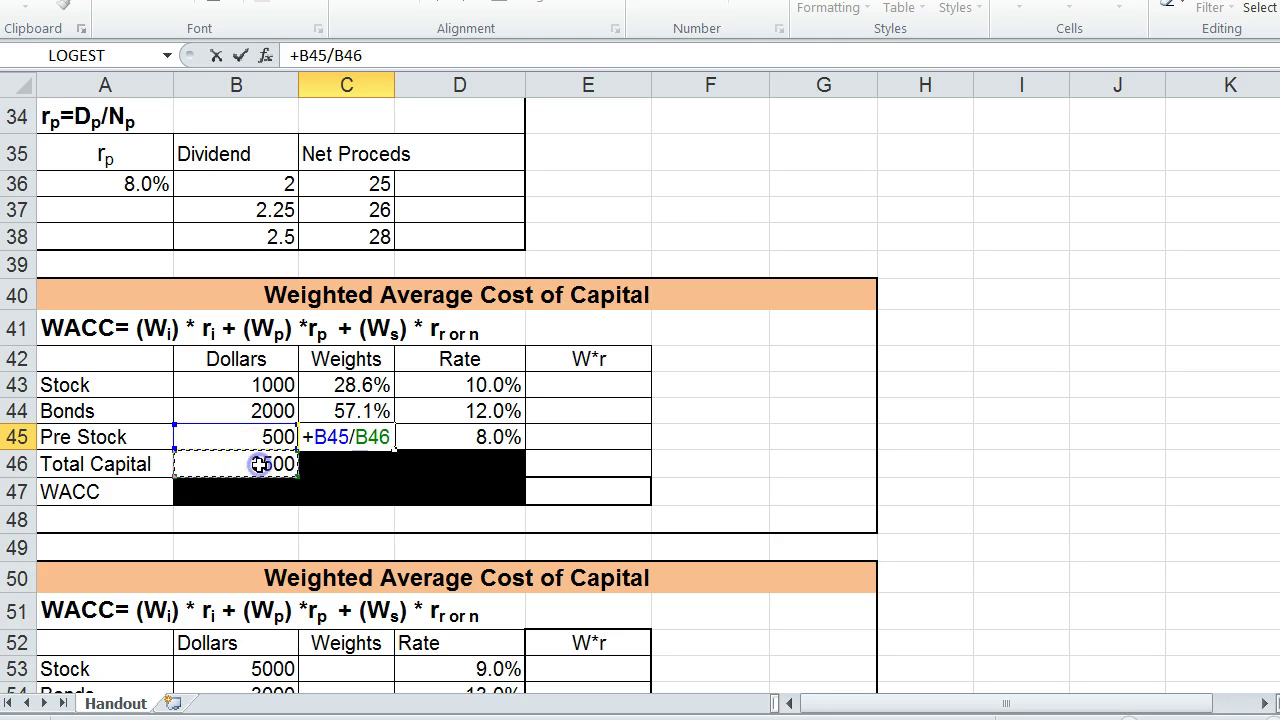
key(Return)
drag(346, 386, 341, 432)
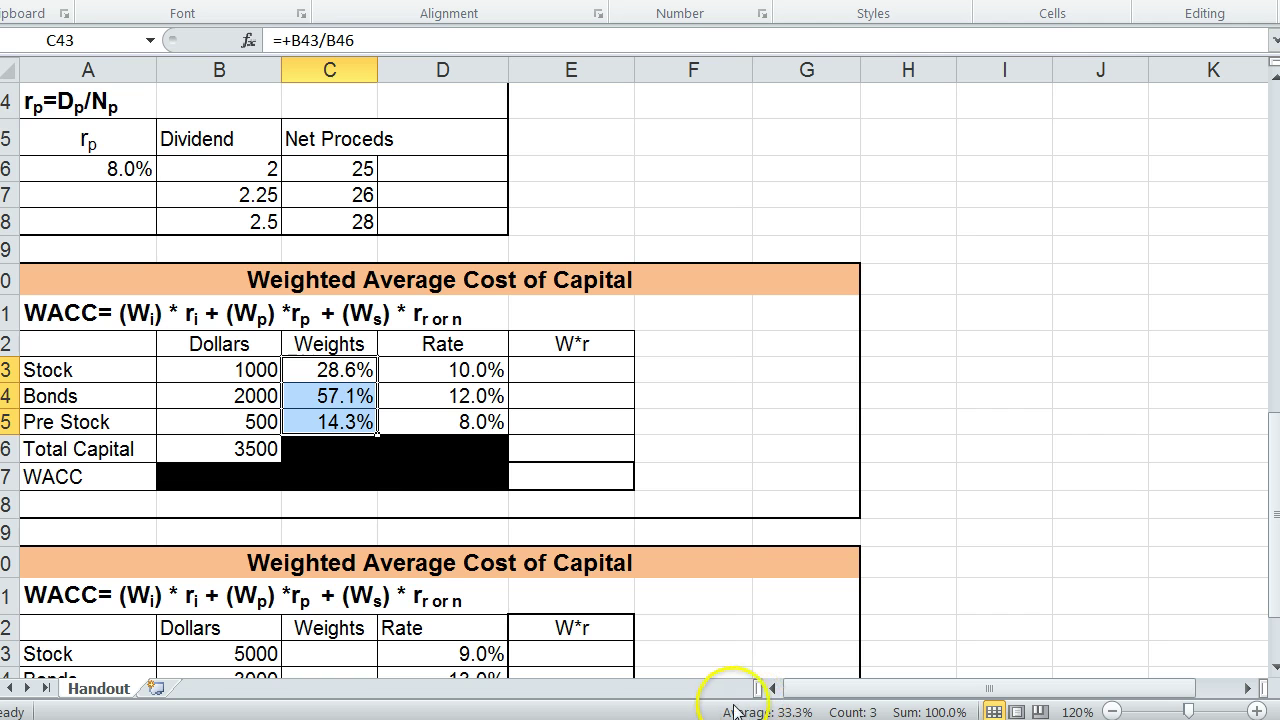
drag(335, 370, 318, 421)
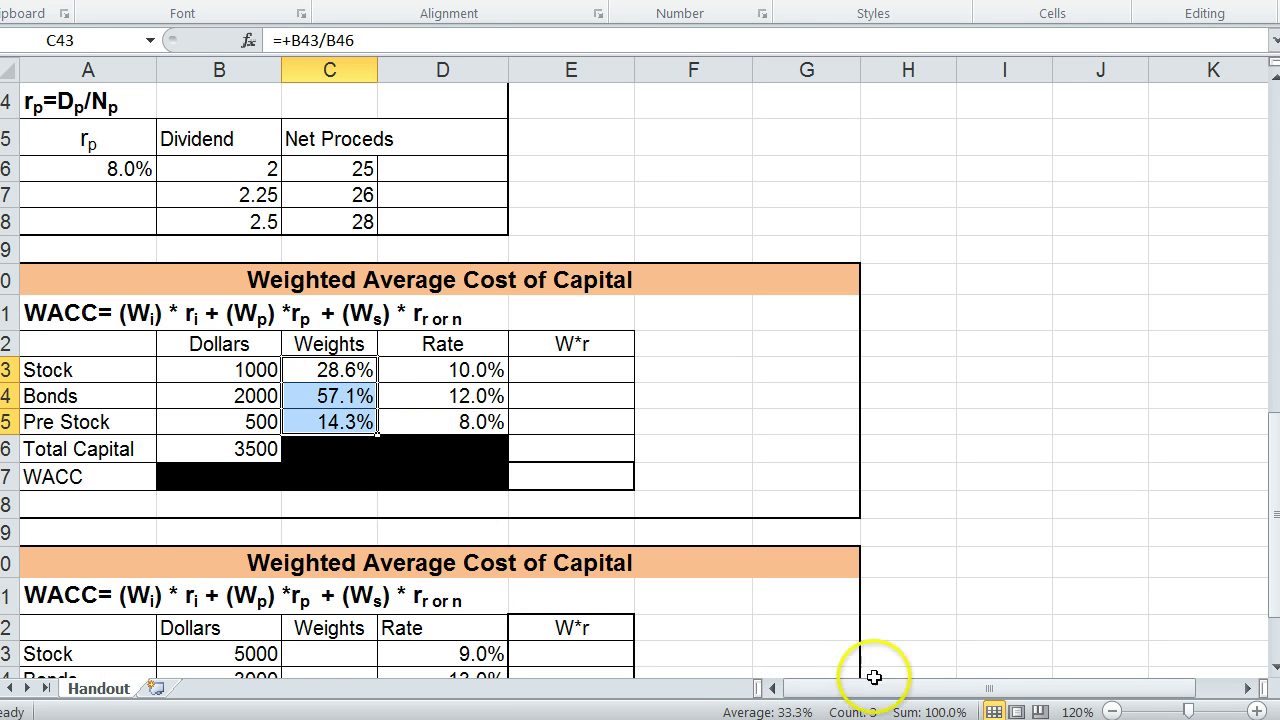
Step: Review the three rates and calculate the stock's W*r in E43 by multiplying weight by rate with the formula +C43*D43
click(415, 373)
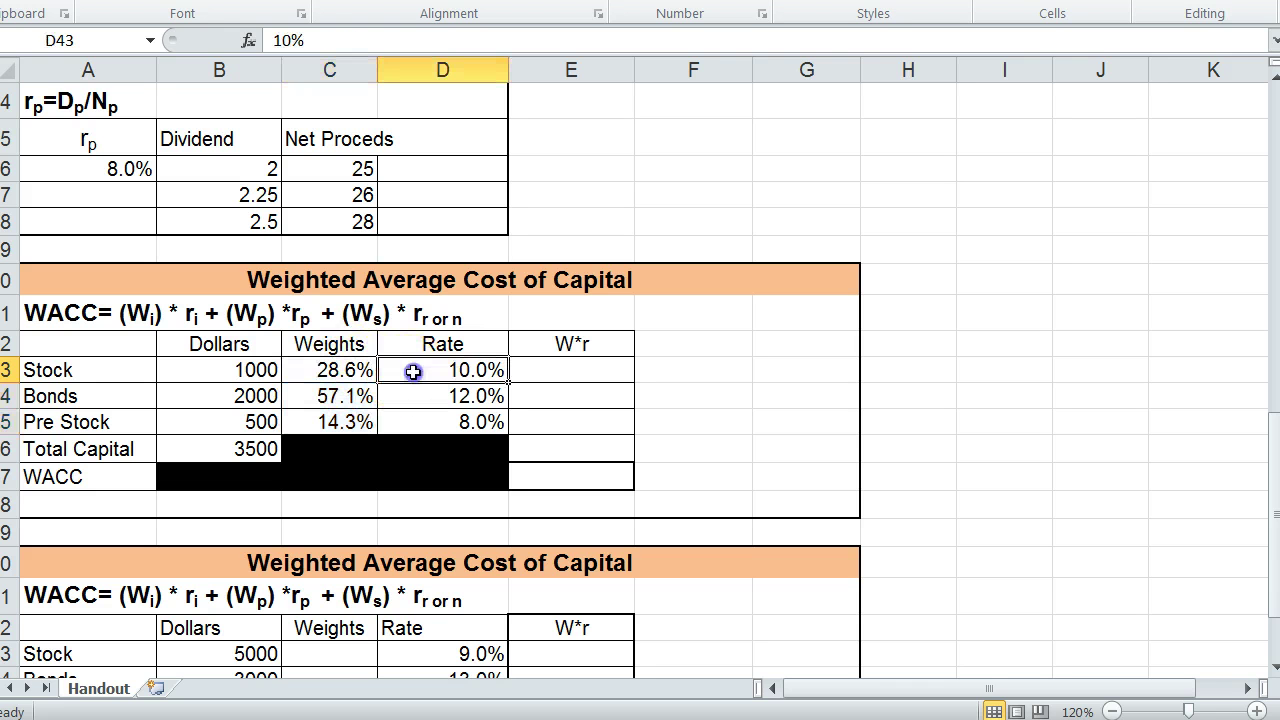
click(421, 396)
click(420, 423)
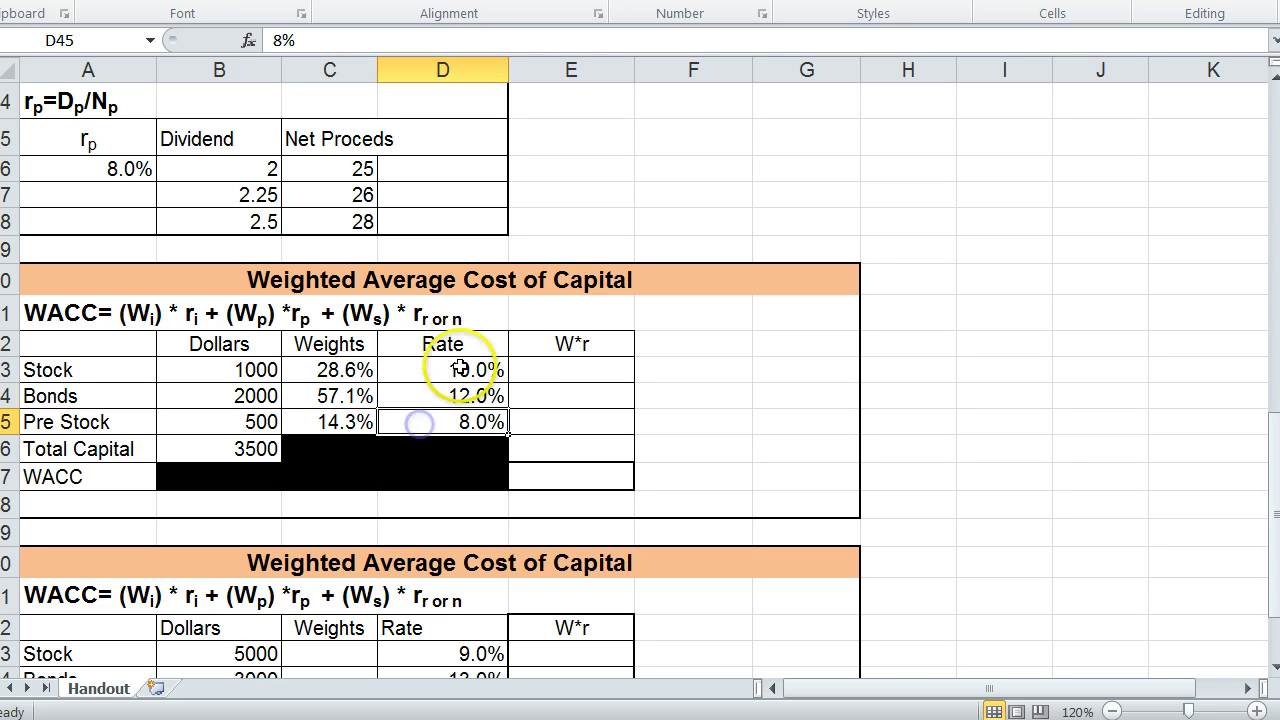
click(543, 371)
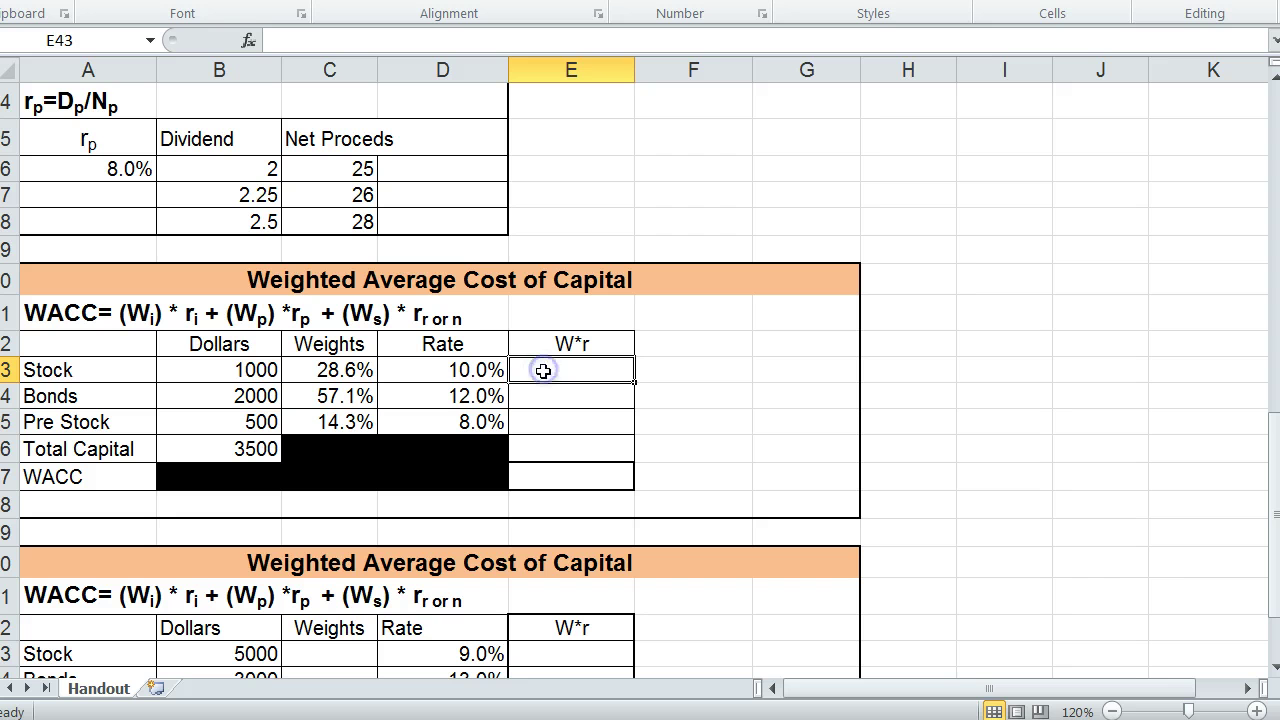
text(+)
click(316, 370)
text(*)
click(415, 370)
key(Return)
Step: Reduce E43 to three decimal places and copy its W*r formula down through E45 for bonds and preferred stock
click(612, 369)
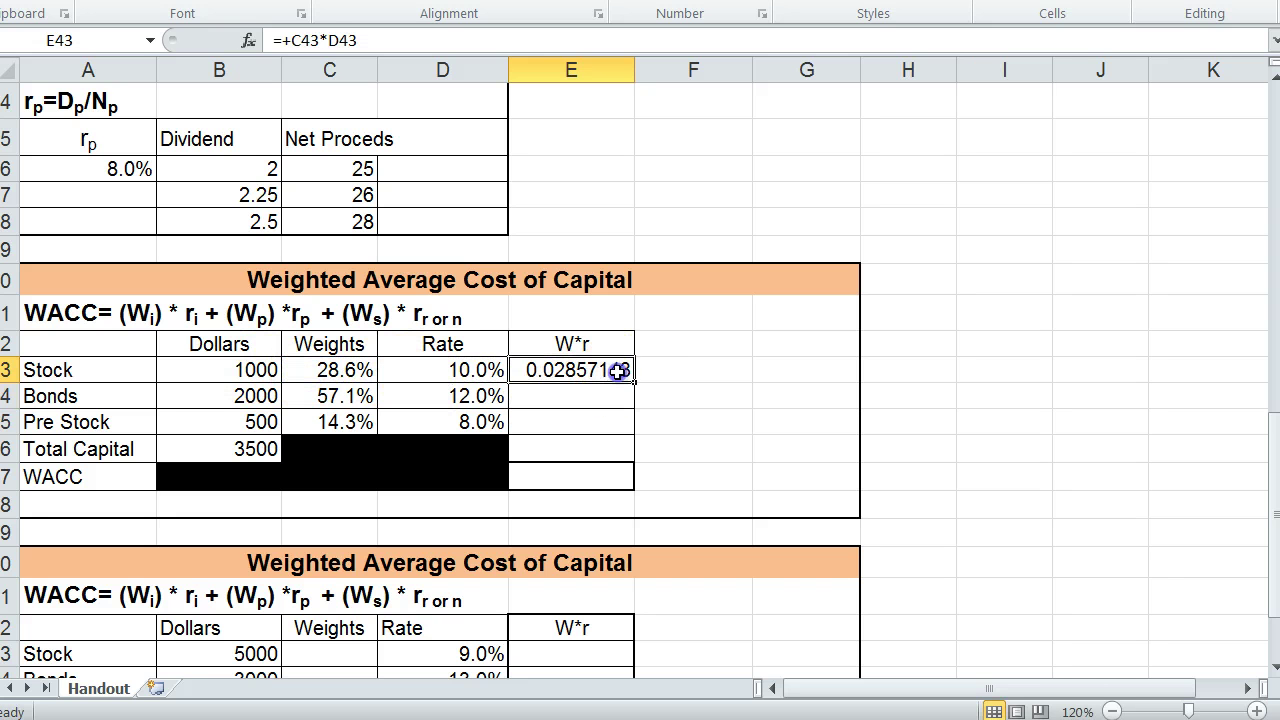
key(alt+h)
key(9)
key(alt+h)
key(9)
key(alt+h)
key(9)
key(alt+h)
key(9)
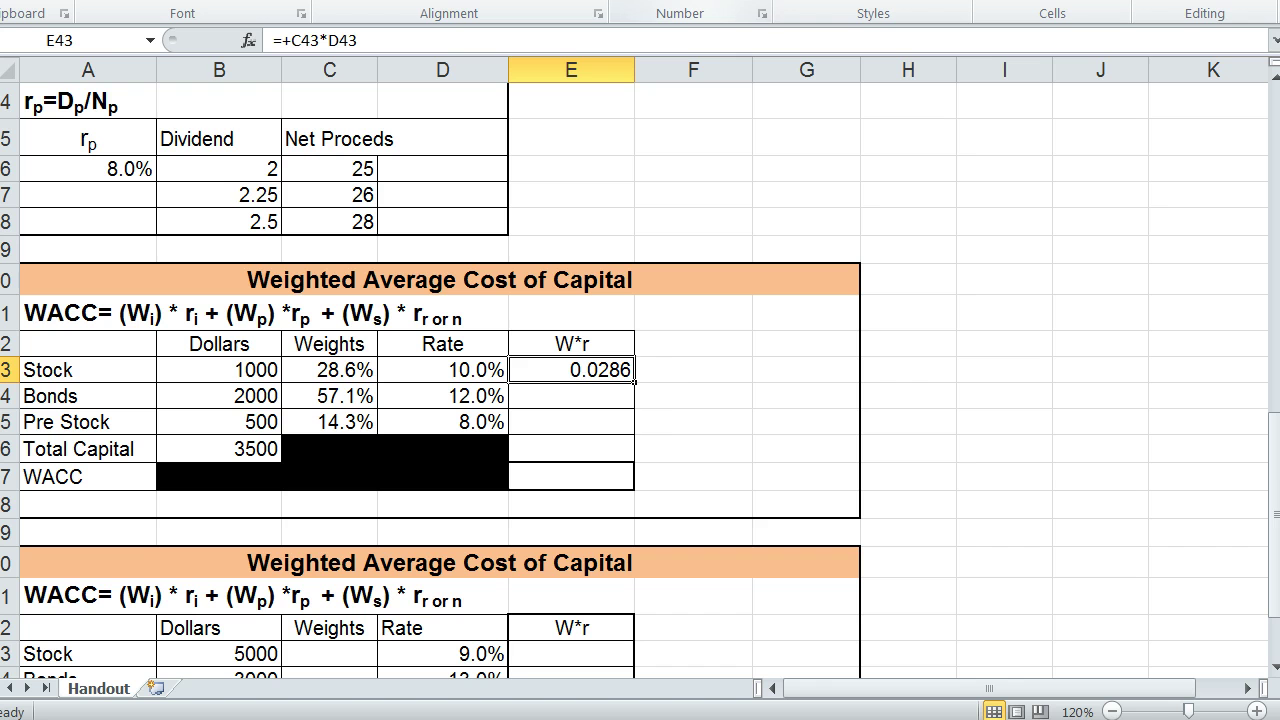
key(alt+h)
key(9)
drag(633, 383, 628, 437)
Step: Total the W*r values in E46 with SUM(E43:E45) and format the result as a percentage with two decimals
click(560, 449)
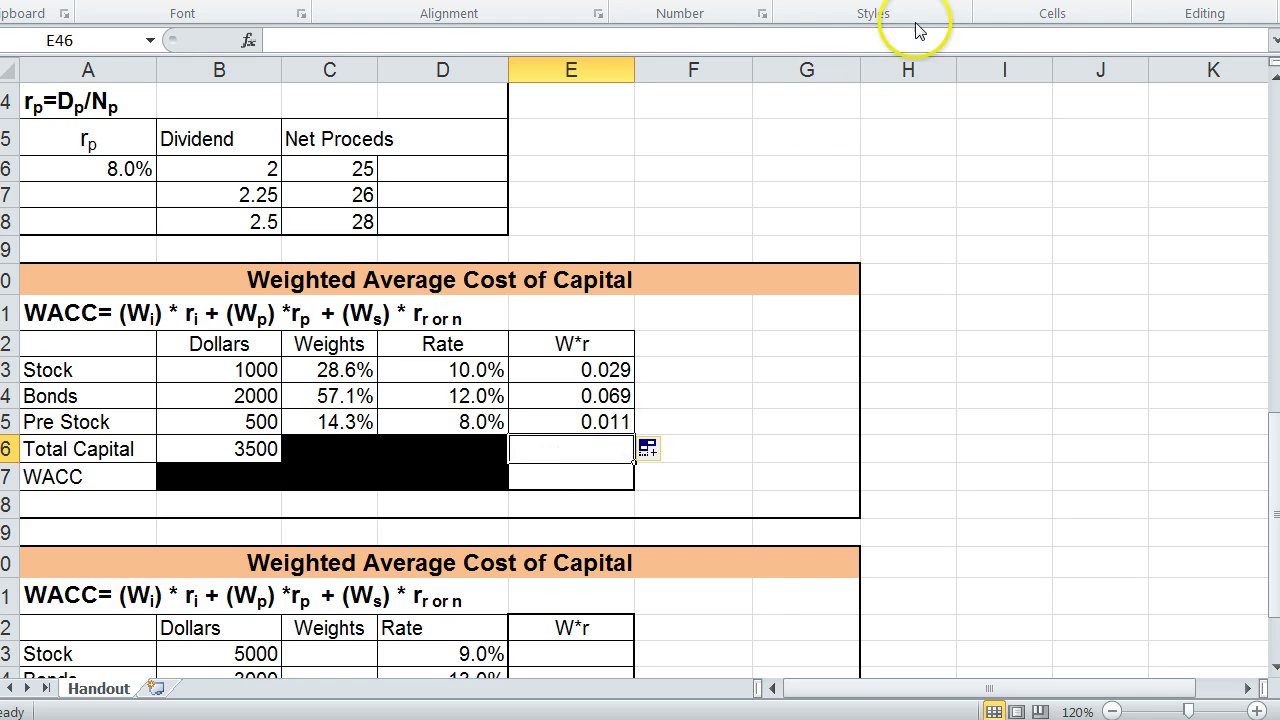
key(alt+equal)
key(Return)
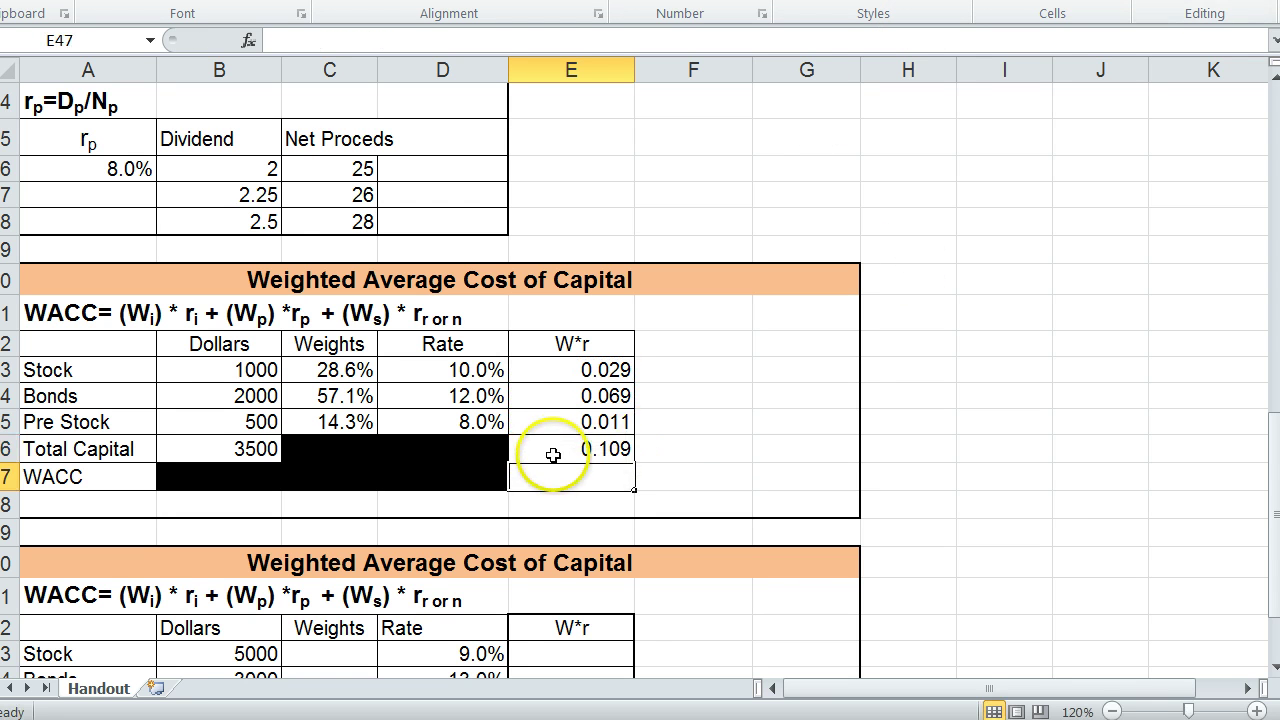
click(531, 449)
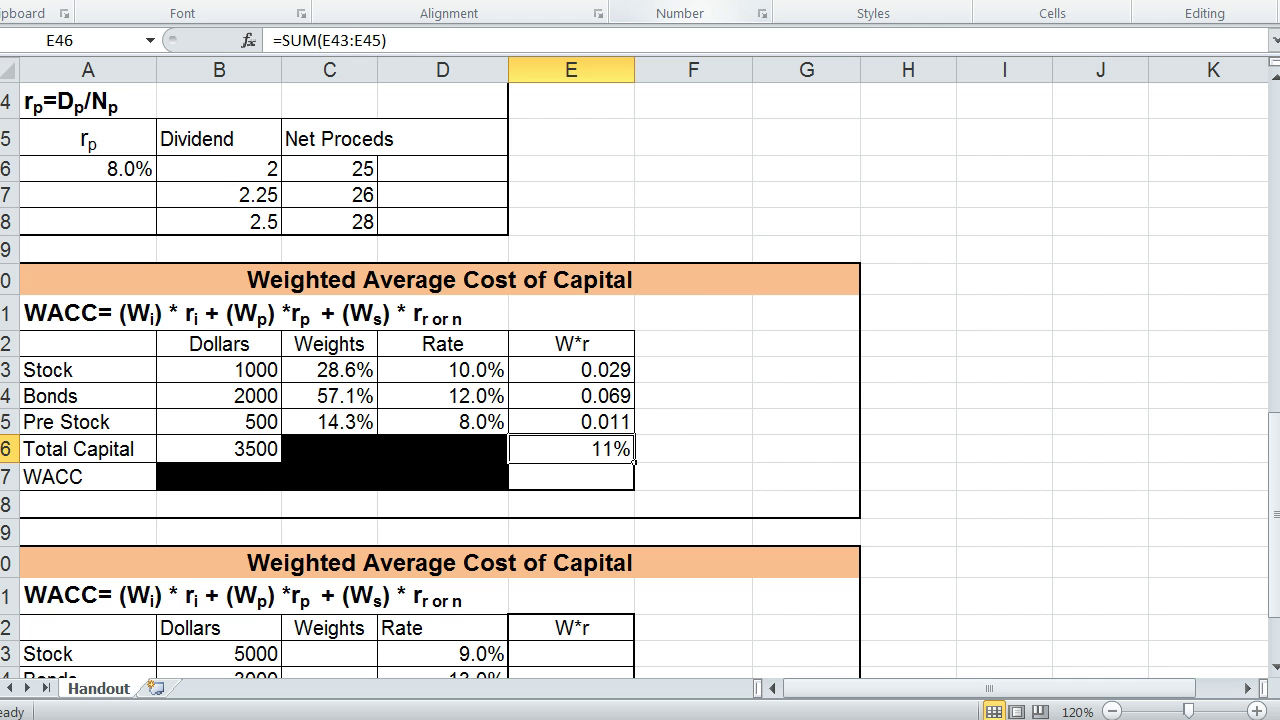
click(729, 20)
click(729, 20)
Step: Review the second Weighted Average Cost of Capital table and the completed equity, debt and preferred stock sections of the Handout sheet
scroll(700, 457, down, 2)
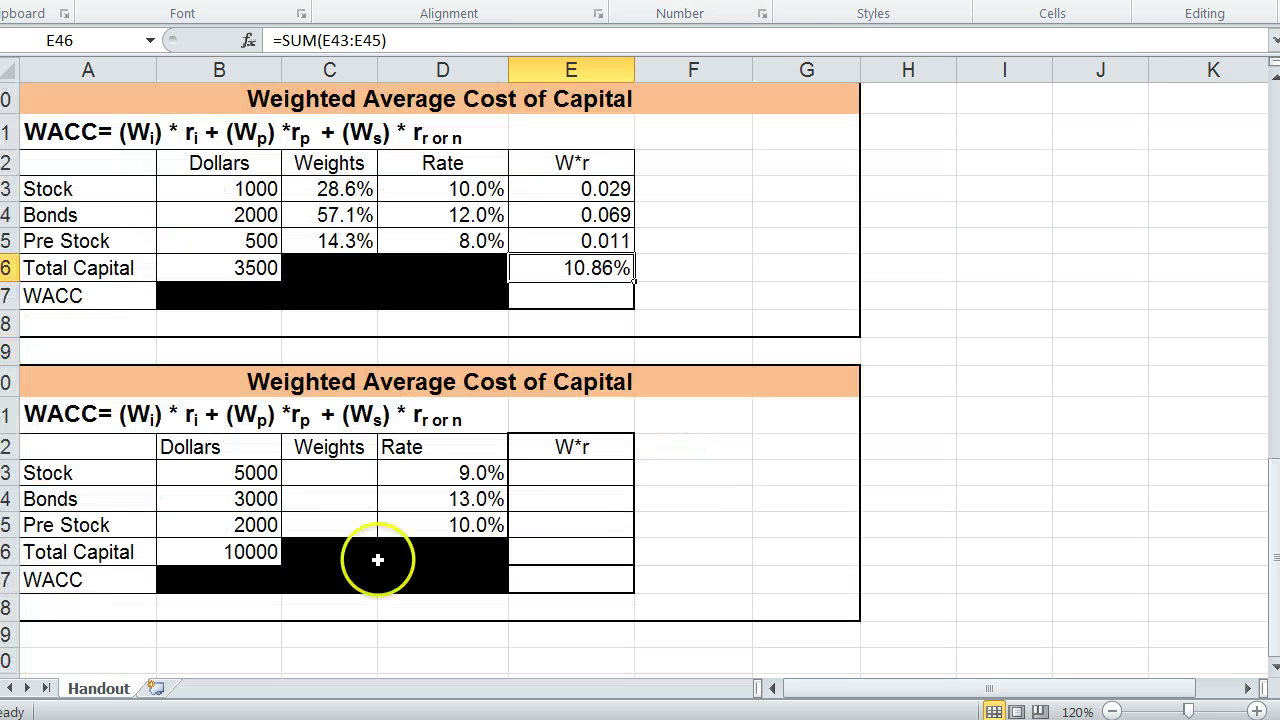
scroll(525, 455, up, 4)
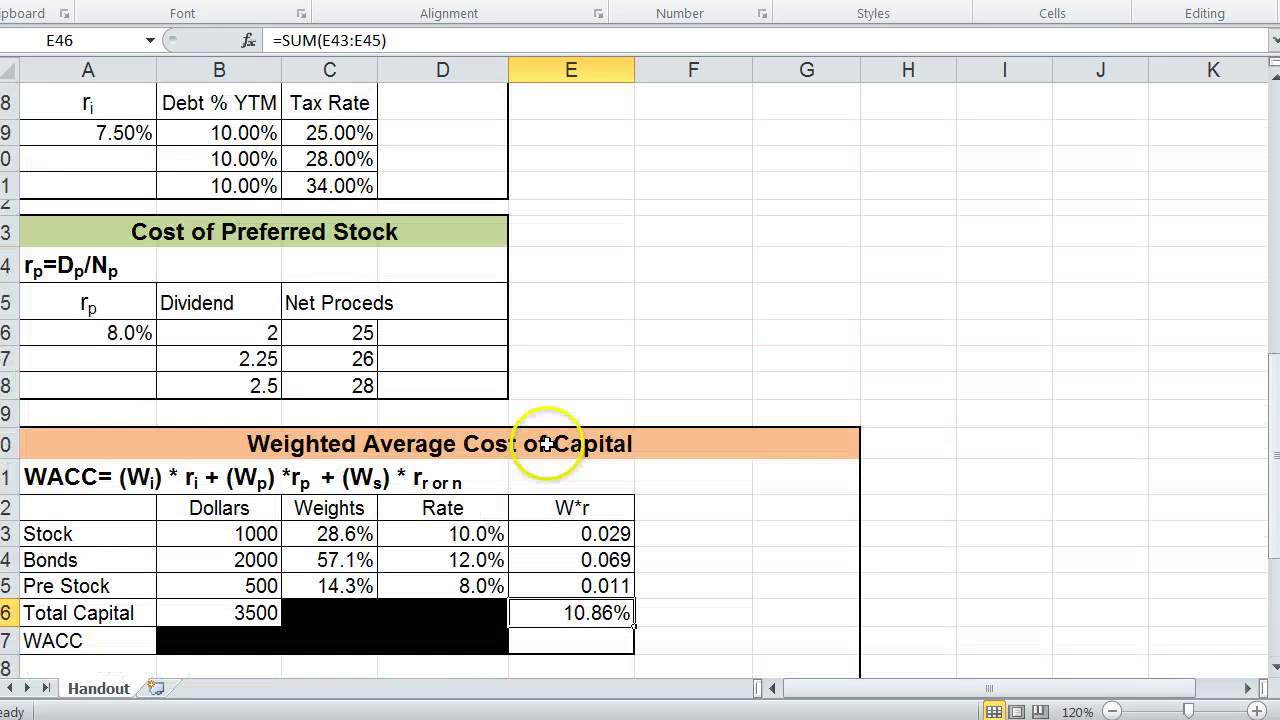
scroll(541, 452, up, 9)
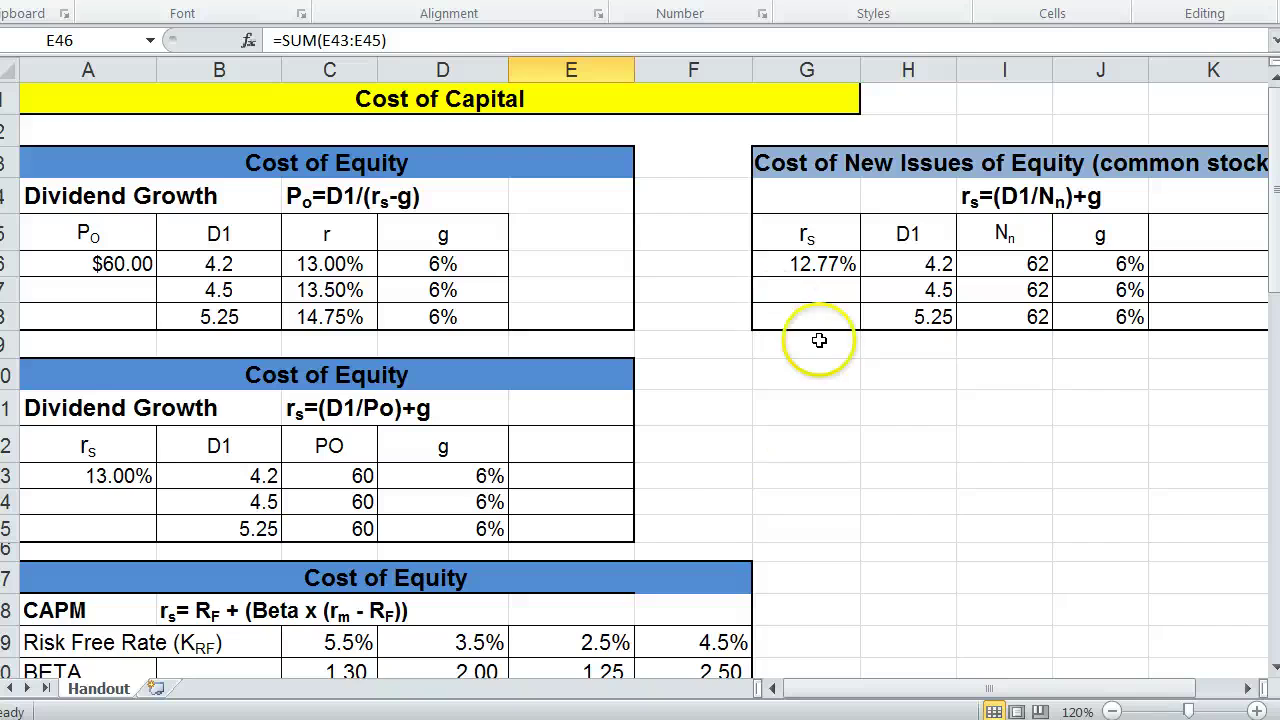
scroll(696, 511, down, 4)
scroll(529, 509, down, 2)
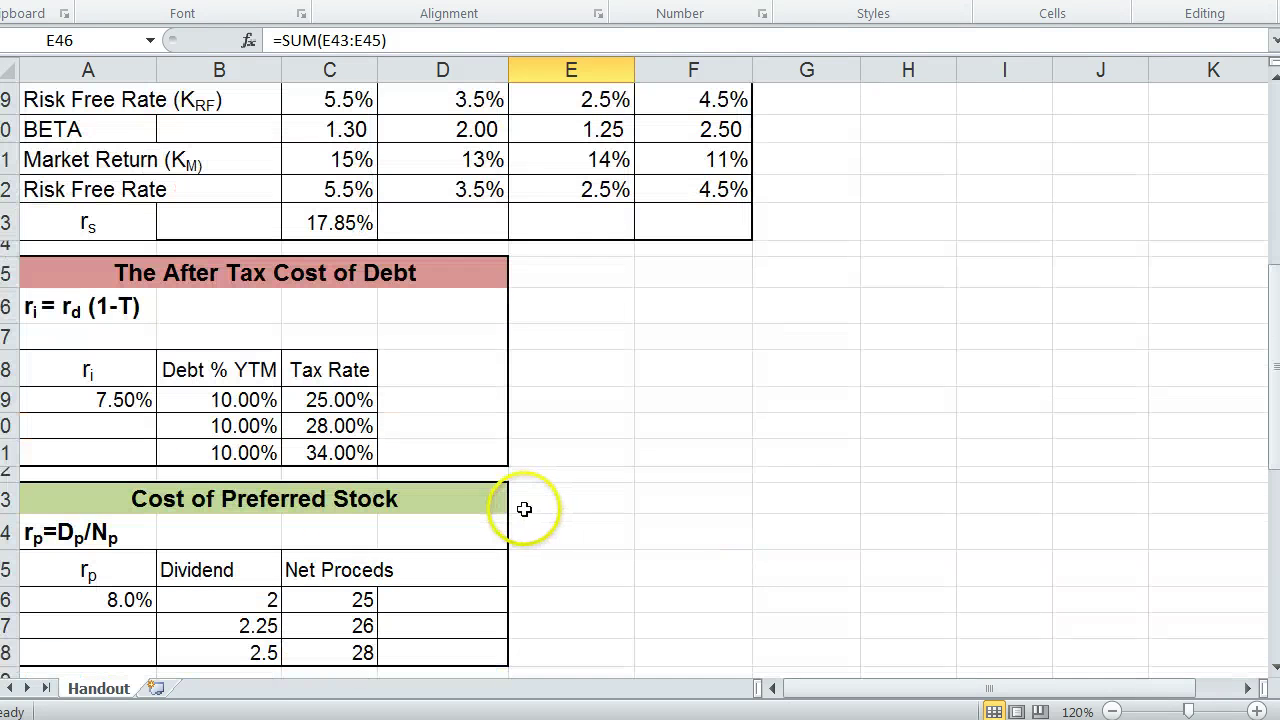
scroll(551, 510, down, 3)
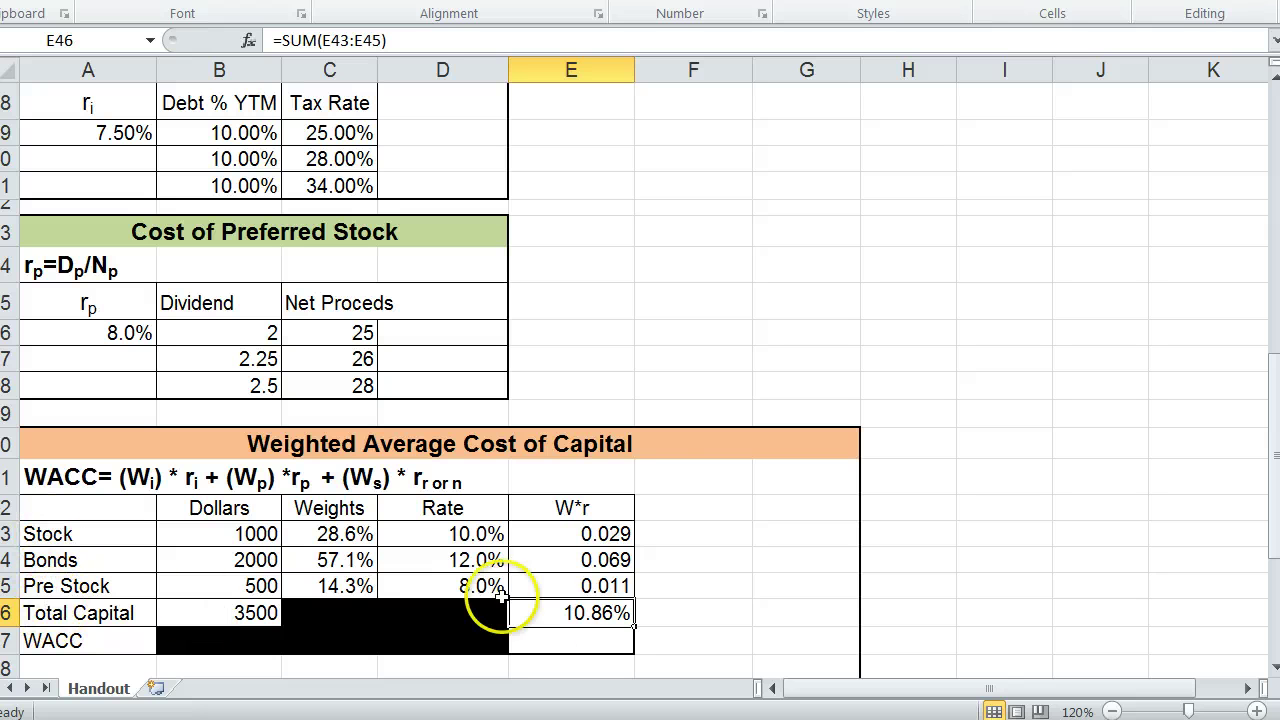
scroll(651, 409, up, 5)
scroll(666, 412, up, 8)
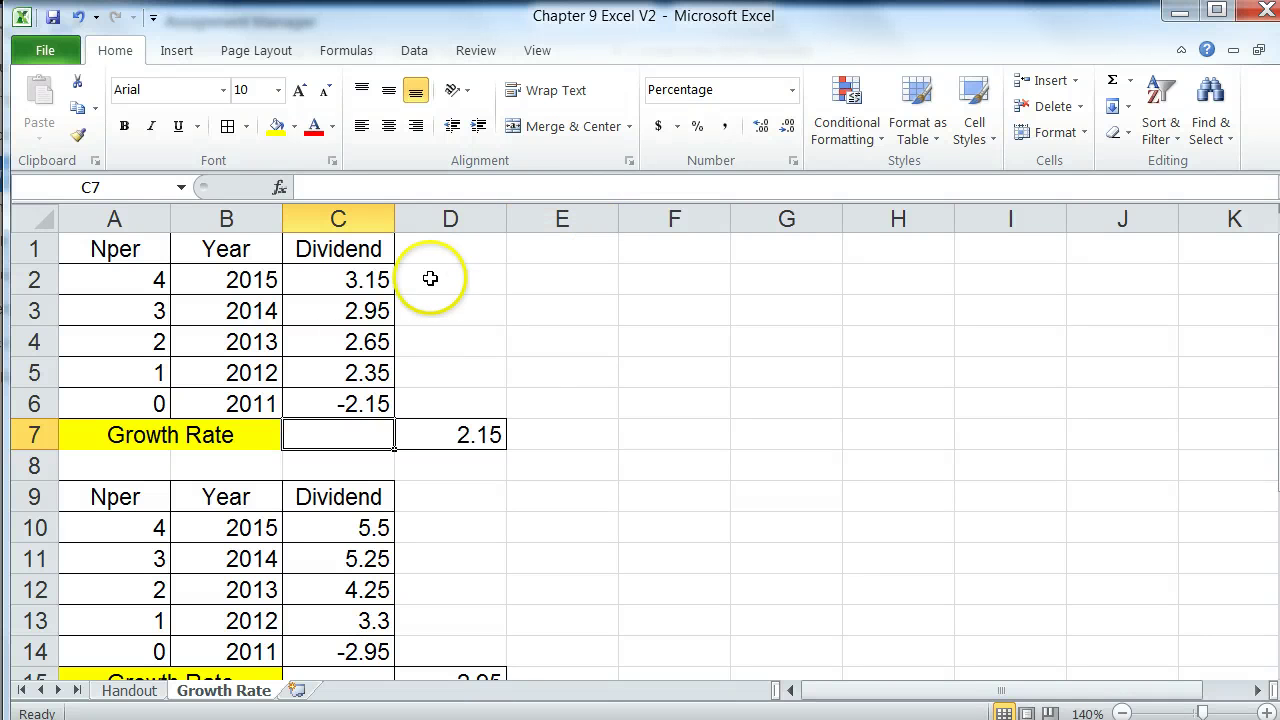
Step: Examine the dividends, the first and last years and the Nper period numbers in the first table of the Growth Rate sheet
drag(340, 405, 334, 280)
click(229, 405)
click(229, 280)
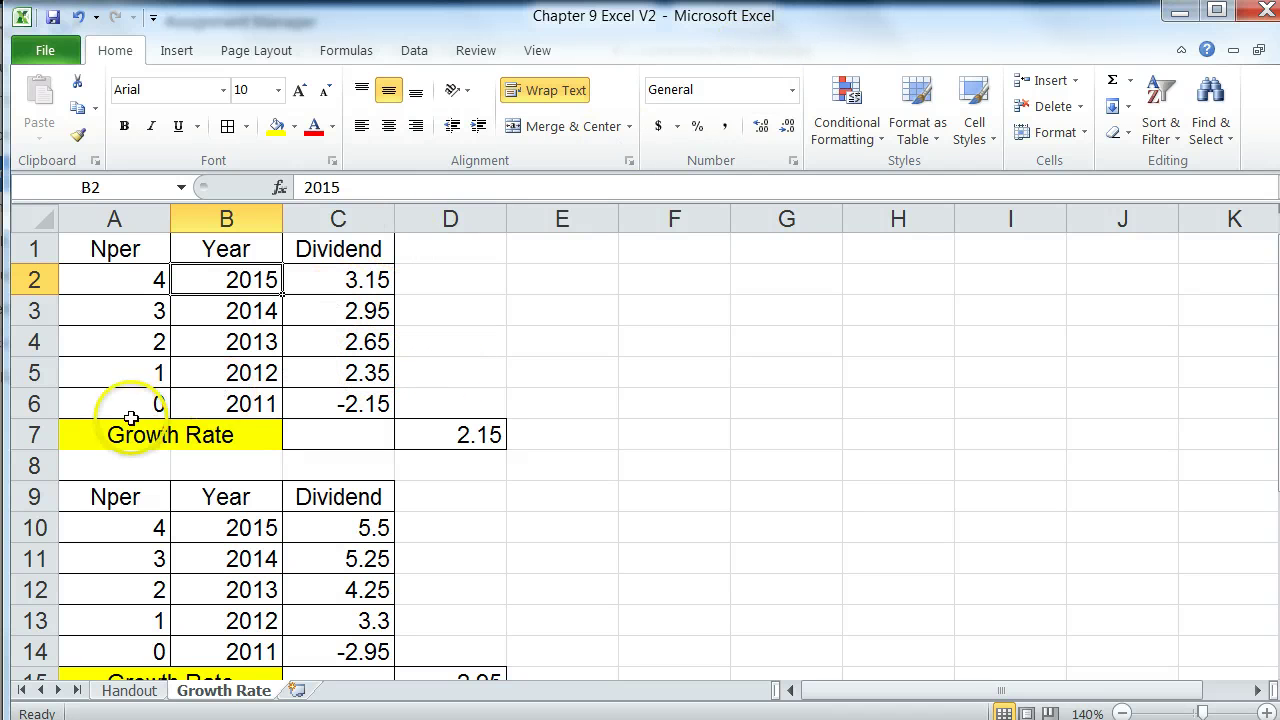
click(205, 408)
click(118, 404)
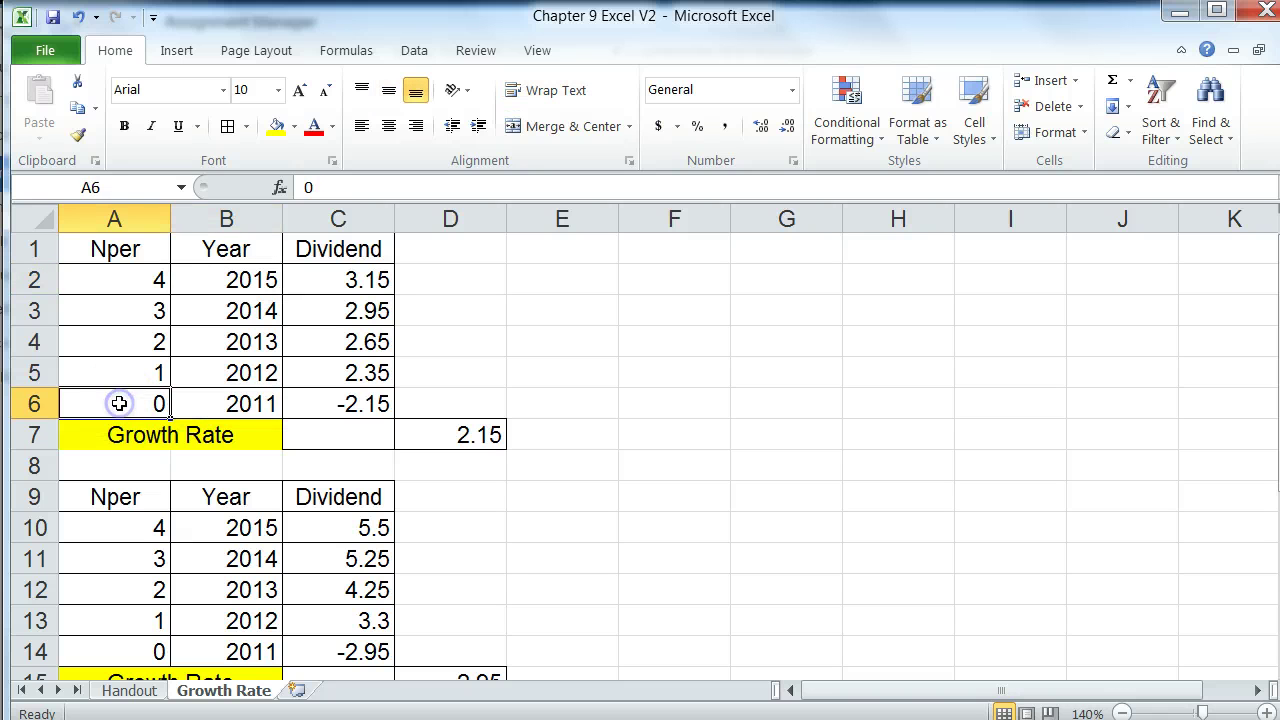
click(114, 373)
click(115, 303)
click(115, 276)
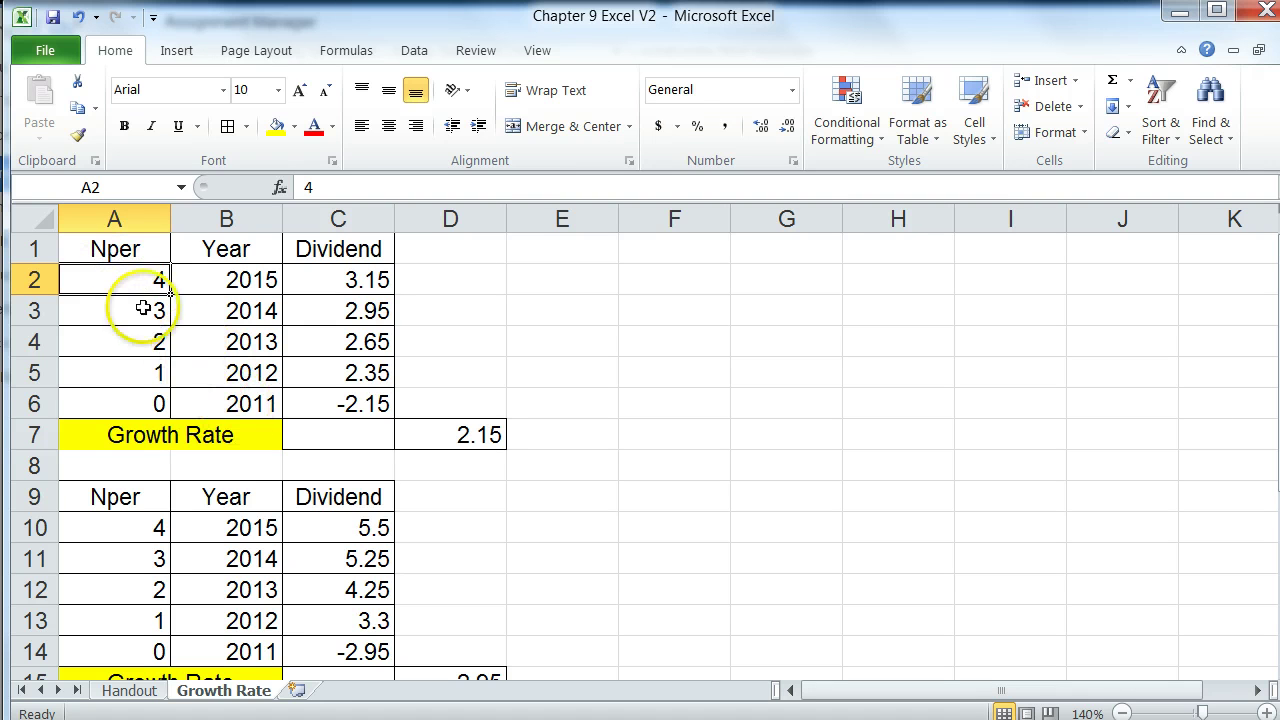
Step: Insert the RATE function in growth rate cell C7 and move its arguments dialog clear of the dividend table
click(330, 436)
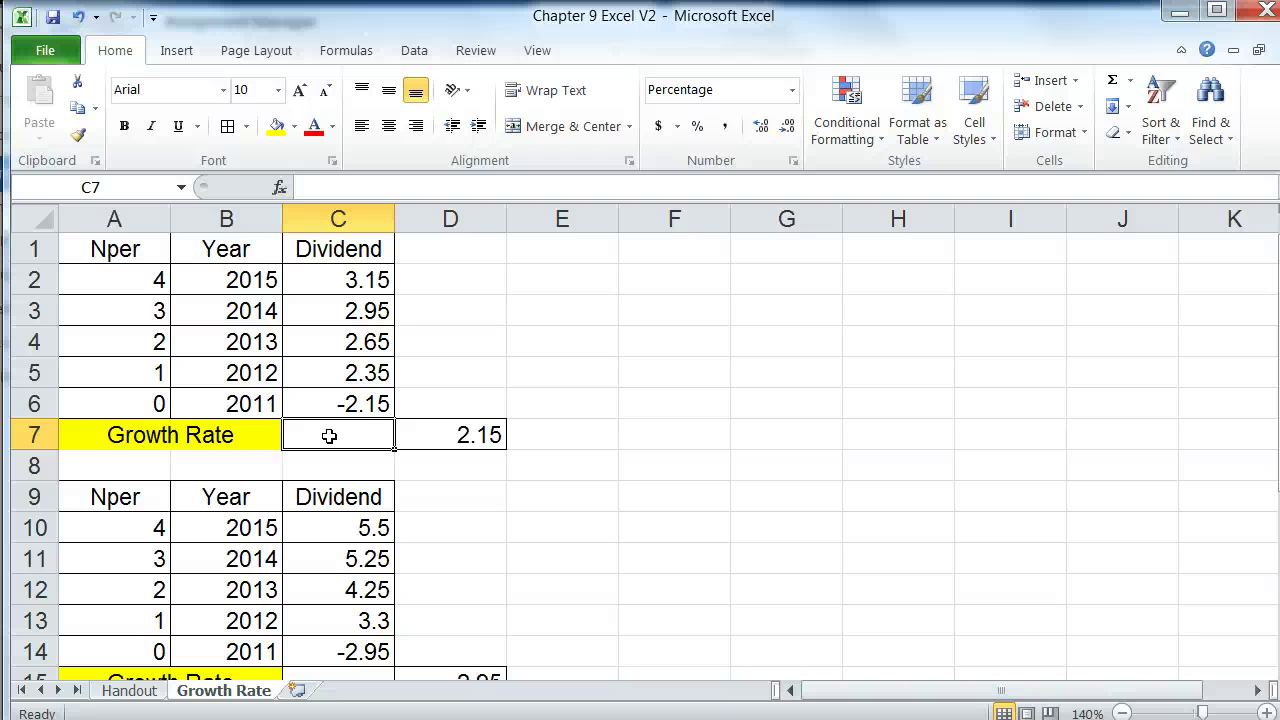
click(346, 50)
click(40, 115)
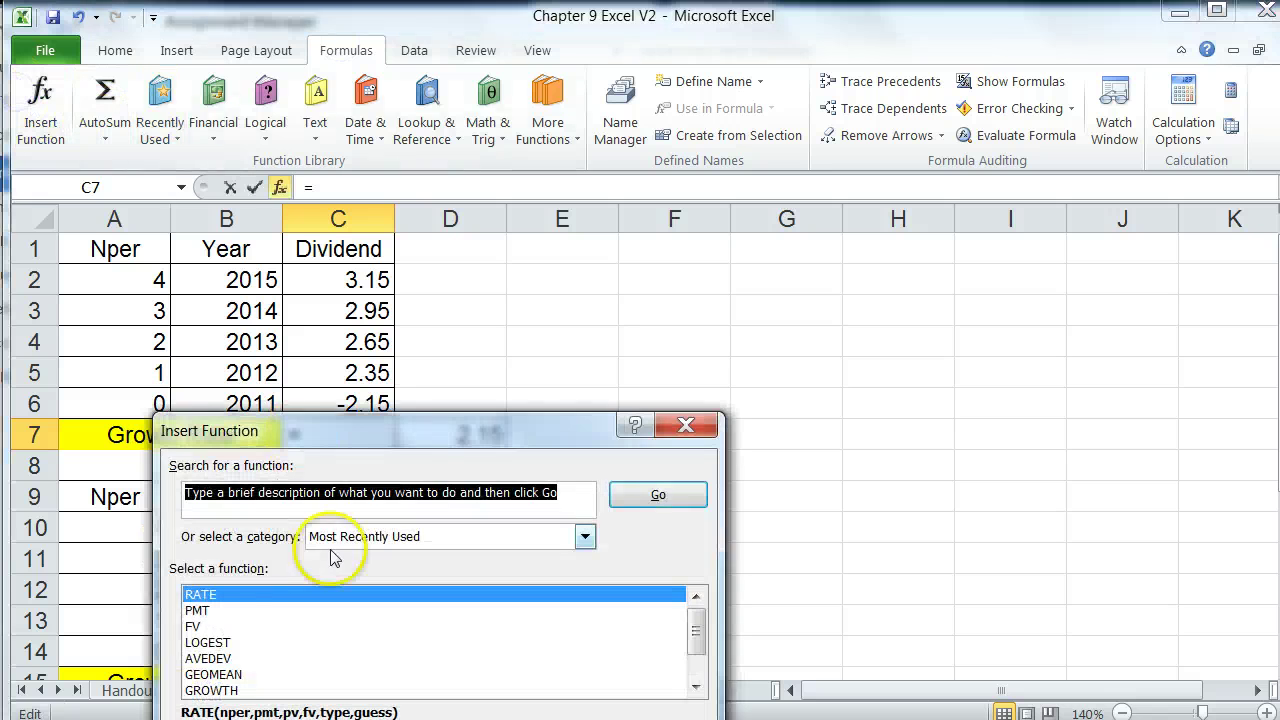
double_click(200, 594)
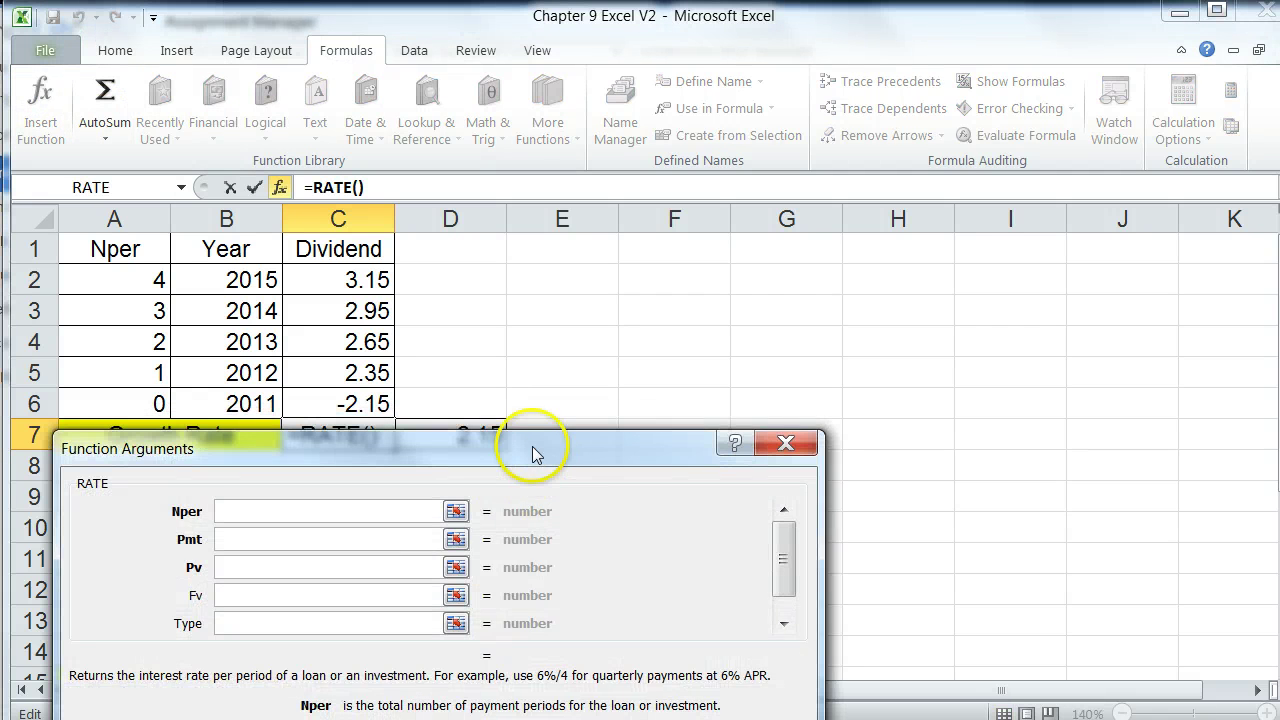
drag(529, 455, 1037, 200)
Step: Calculate the dividend growth rate by setting RATE's Nper to A2, Pmt to 0, Pv to C6 and Fv to C2
click(726, 273)
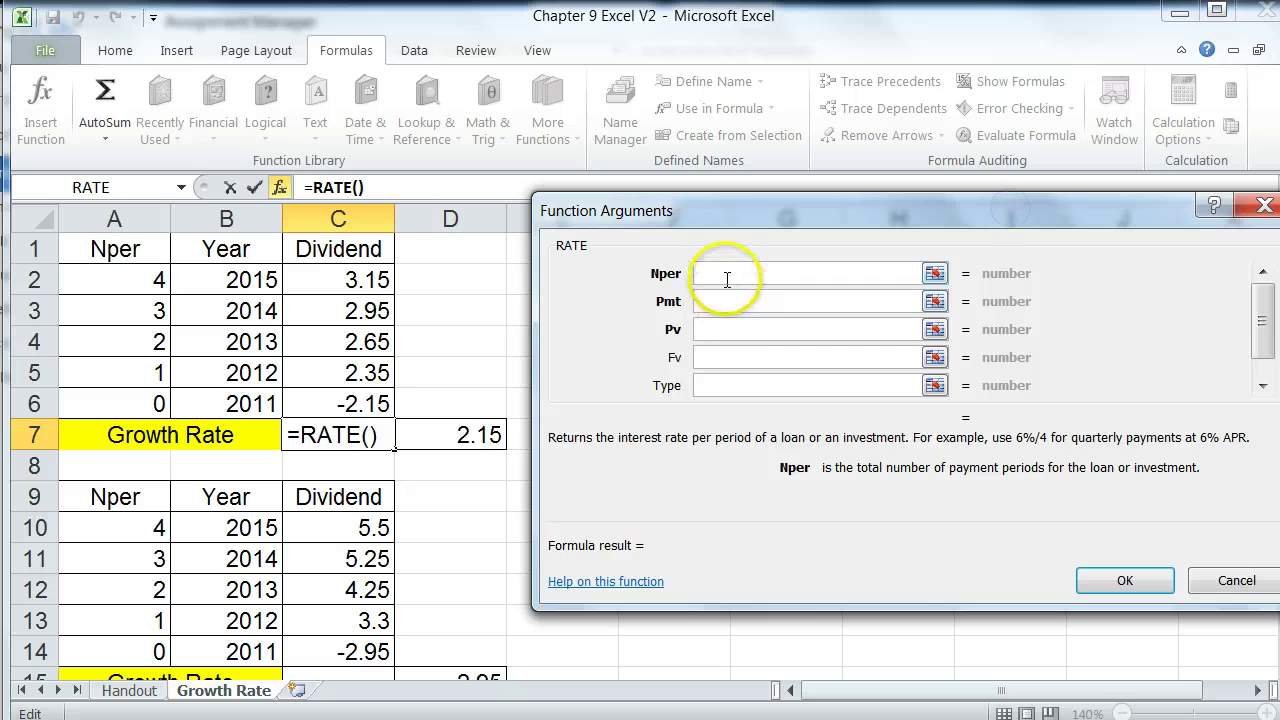
click(110, 278)
click(704, 301)
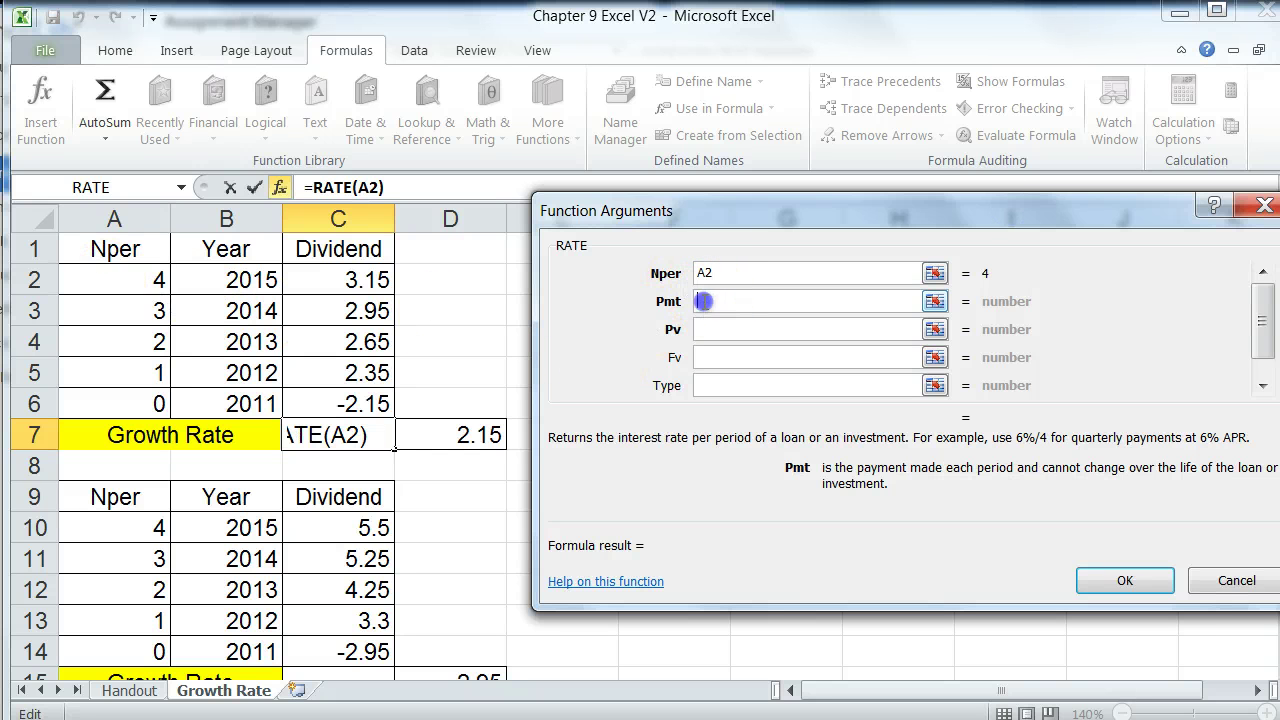
text(0)
click(708, 328)
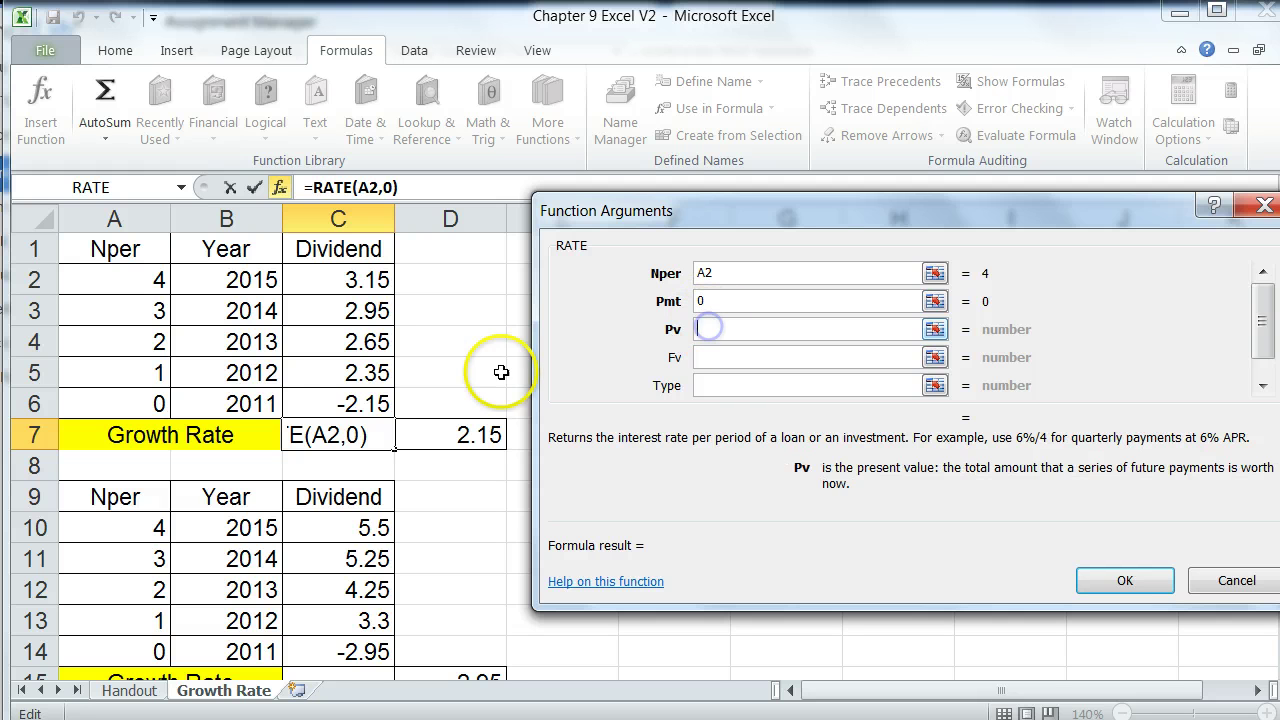
click(313, 400)
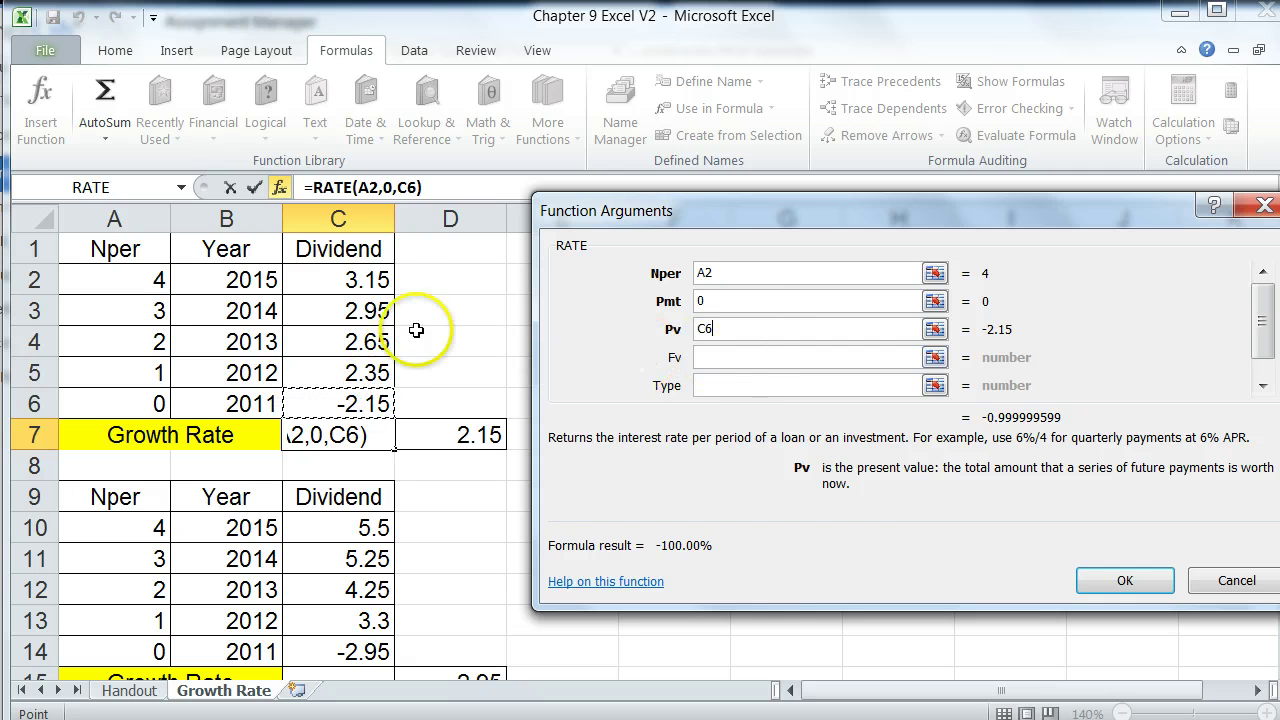
click(700, 357)
click(316, 279)
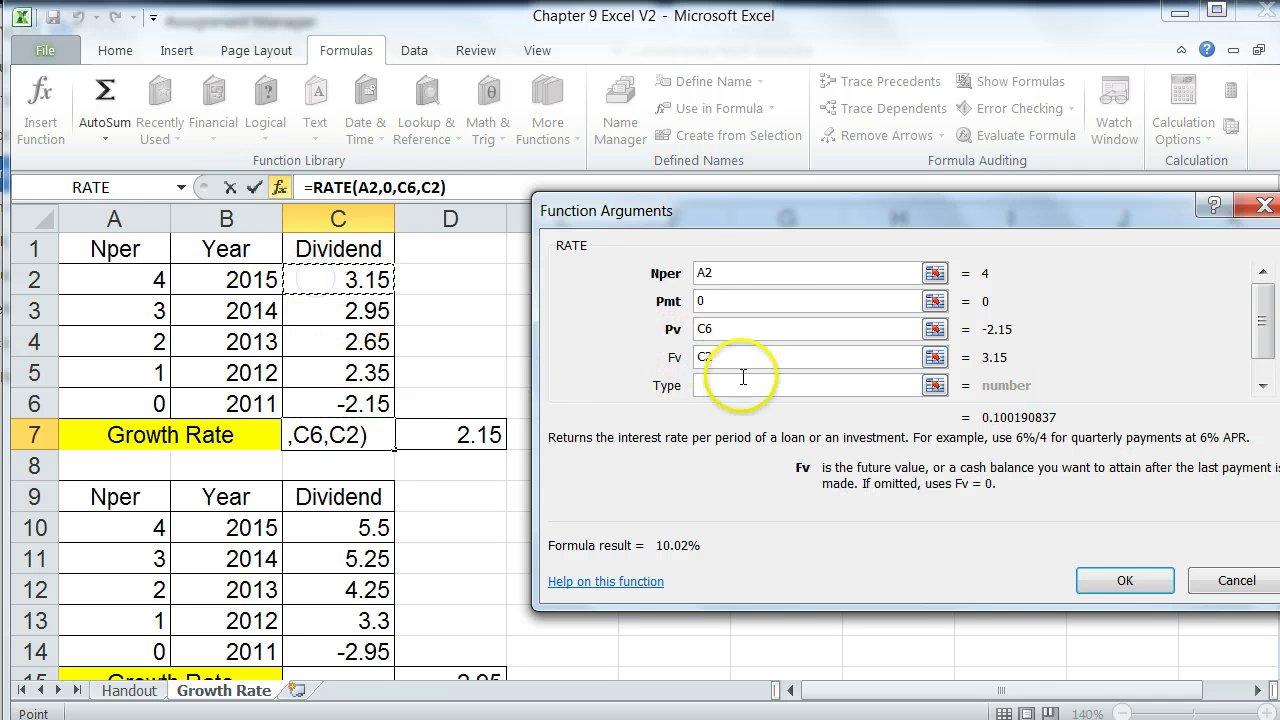
click(1103, 576)
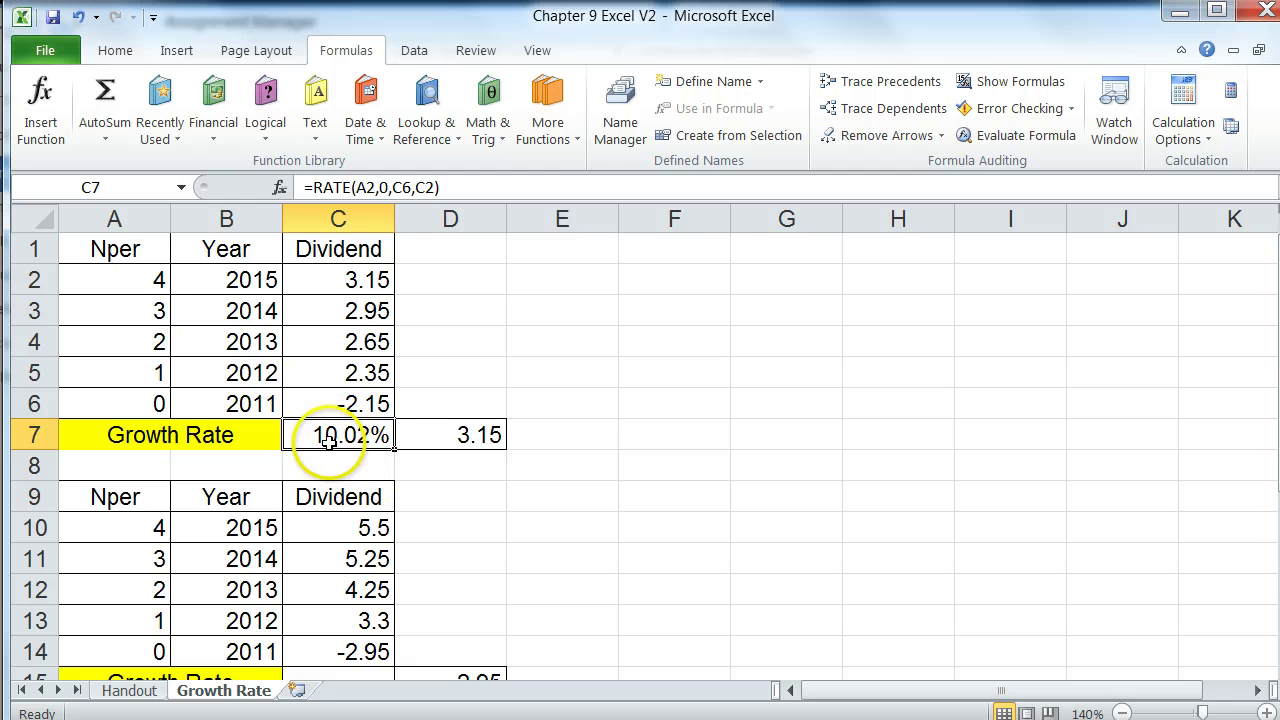
Step: Replace the check formula in D7 with +(C6*-1)*(1+C7)^A2 to recompute the 2015 dividend from the growth rate
click(462, 435)
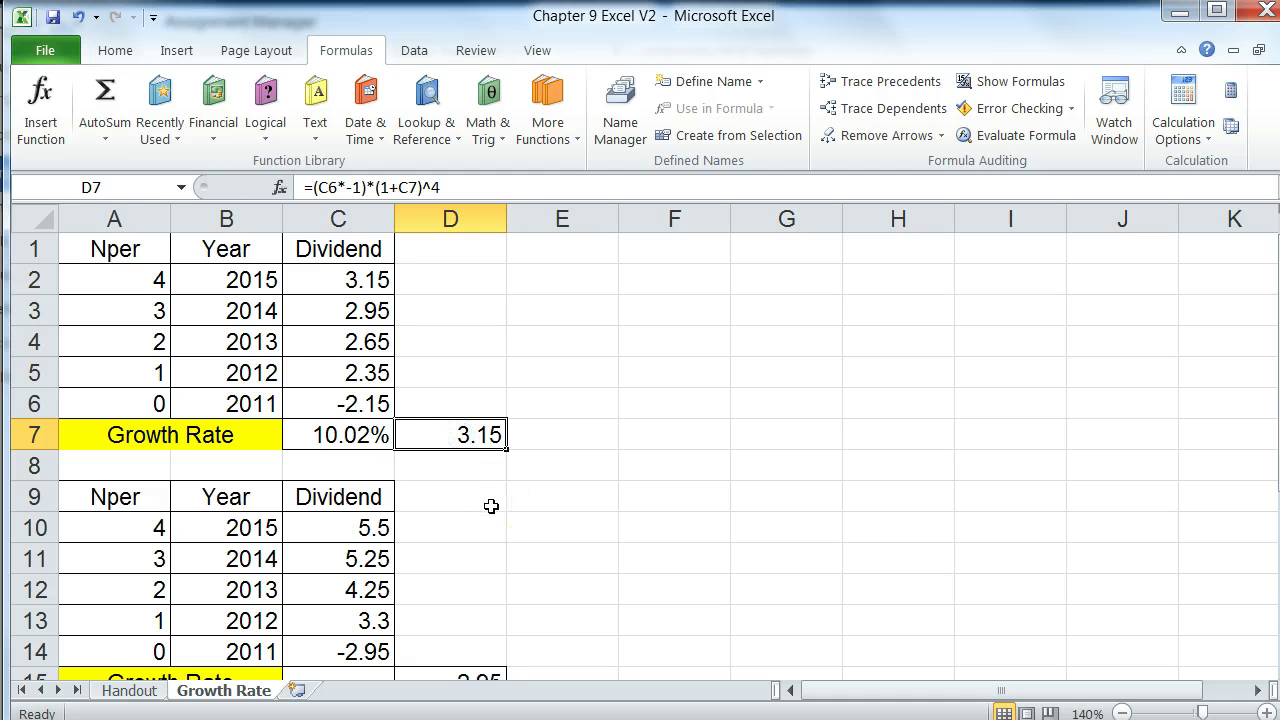
text(+)
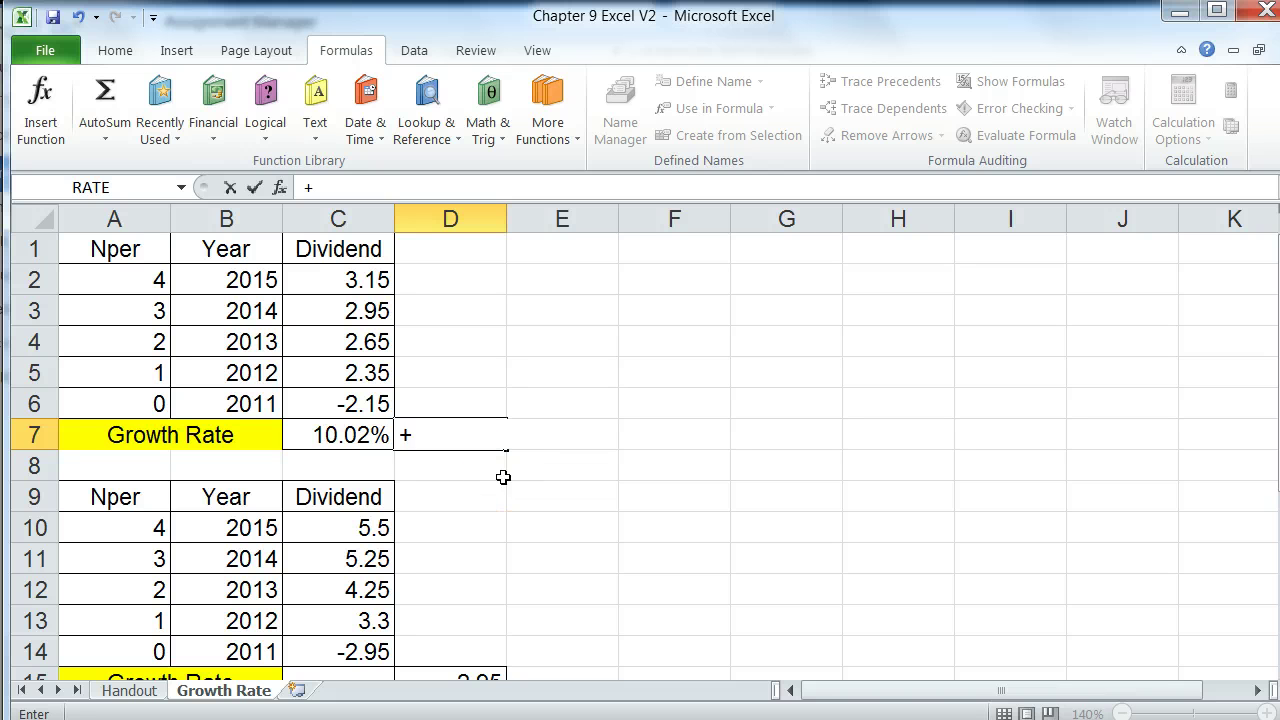
text(()
click(356, 403)
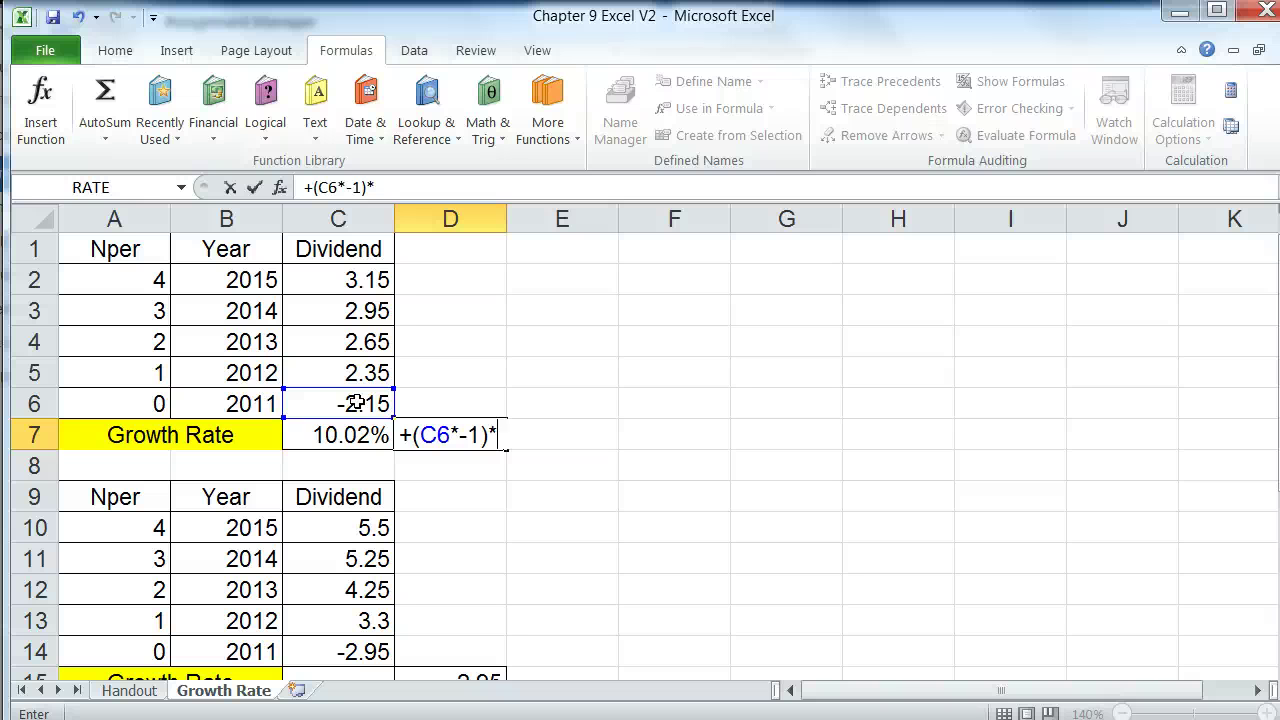
text(*-1)*(1+)
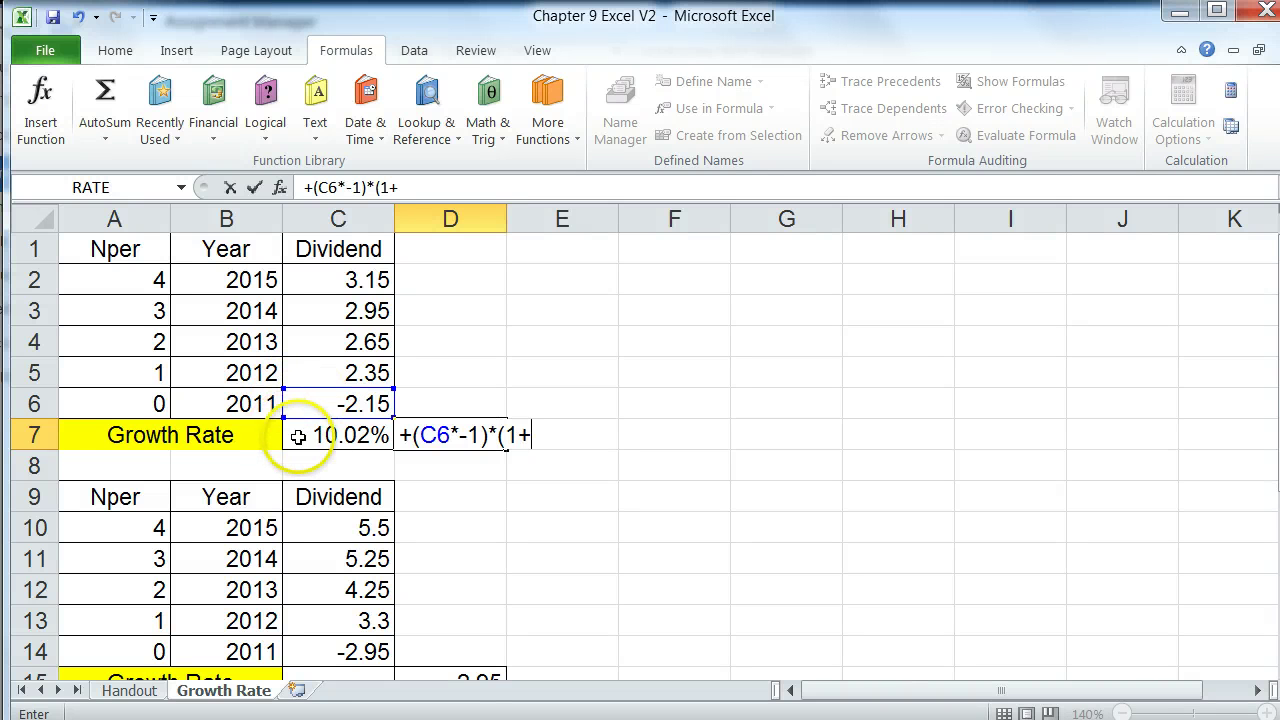
click(312, 437)
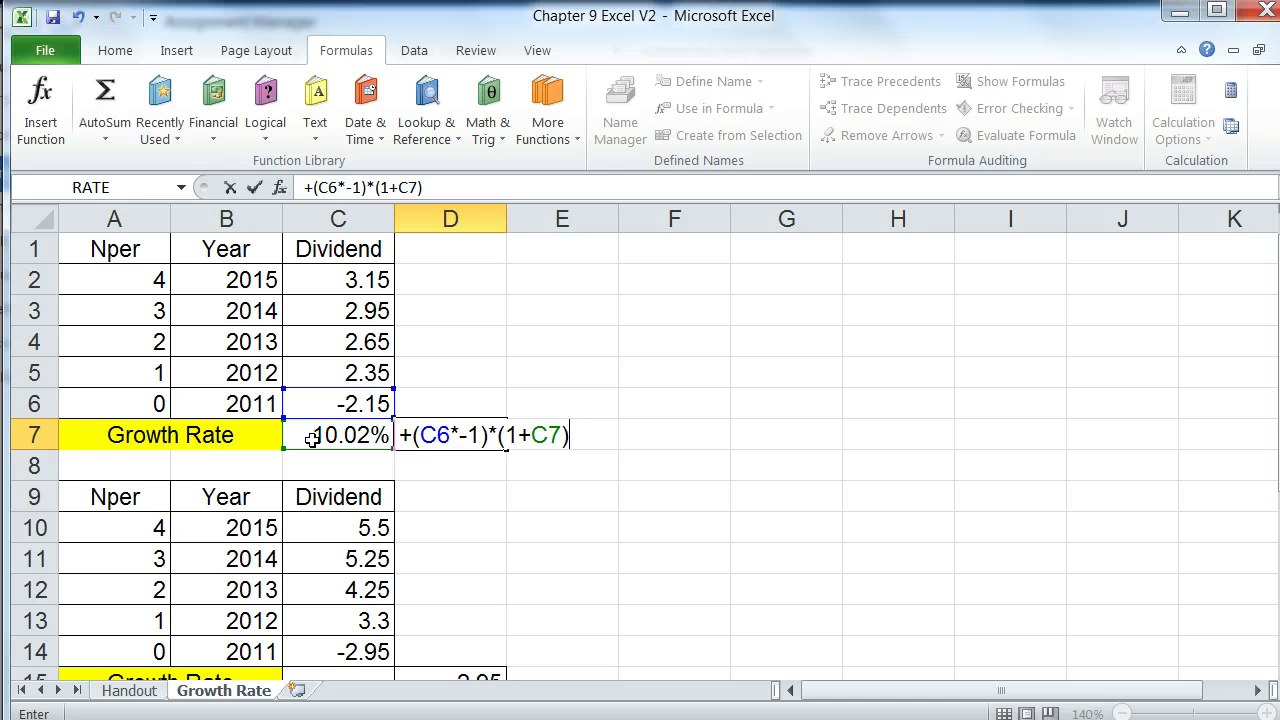
text()^)
click(143, 282)
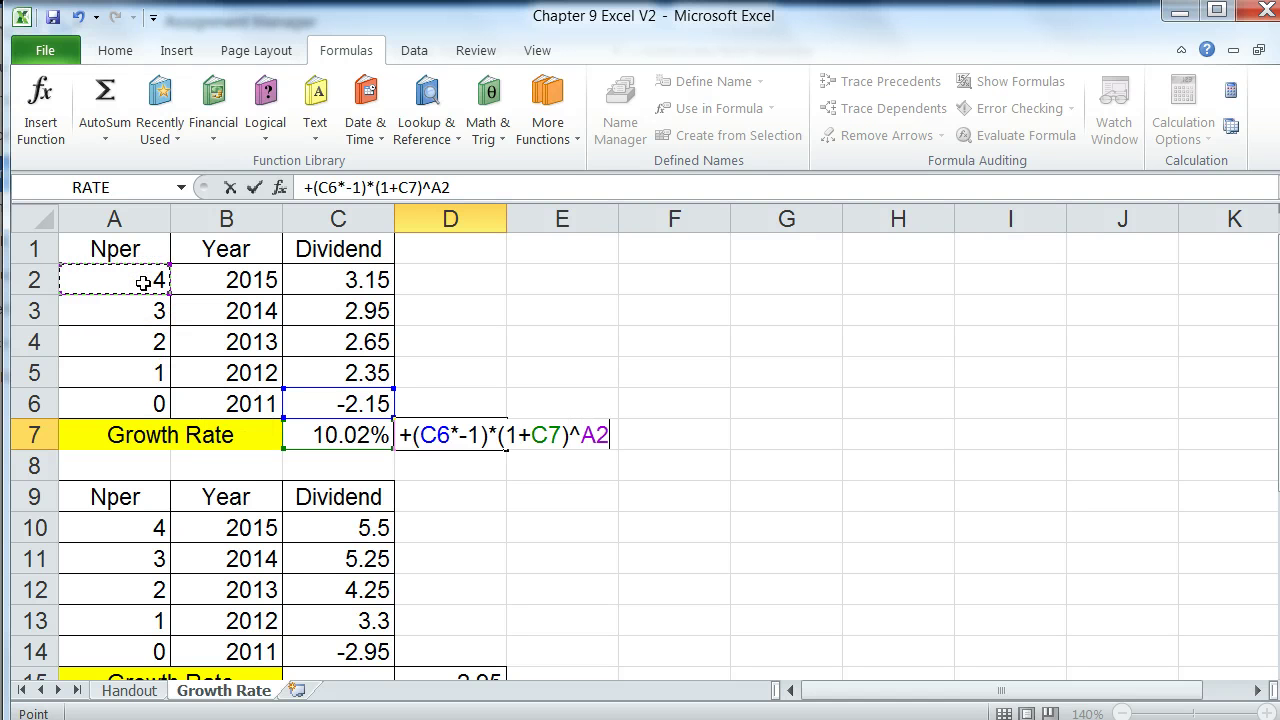
key(Return)
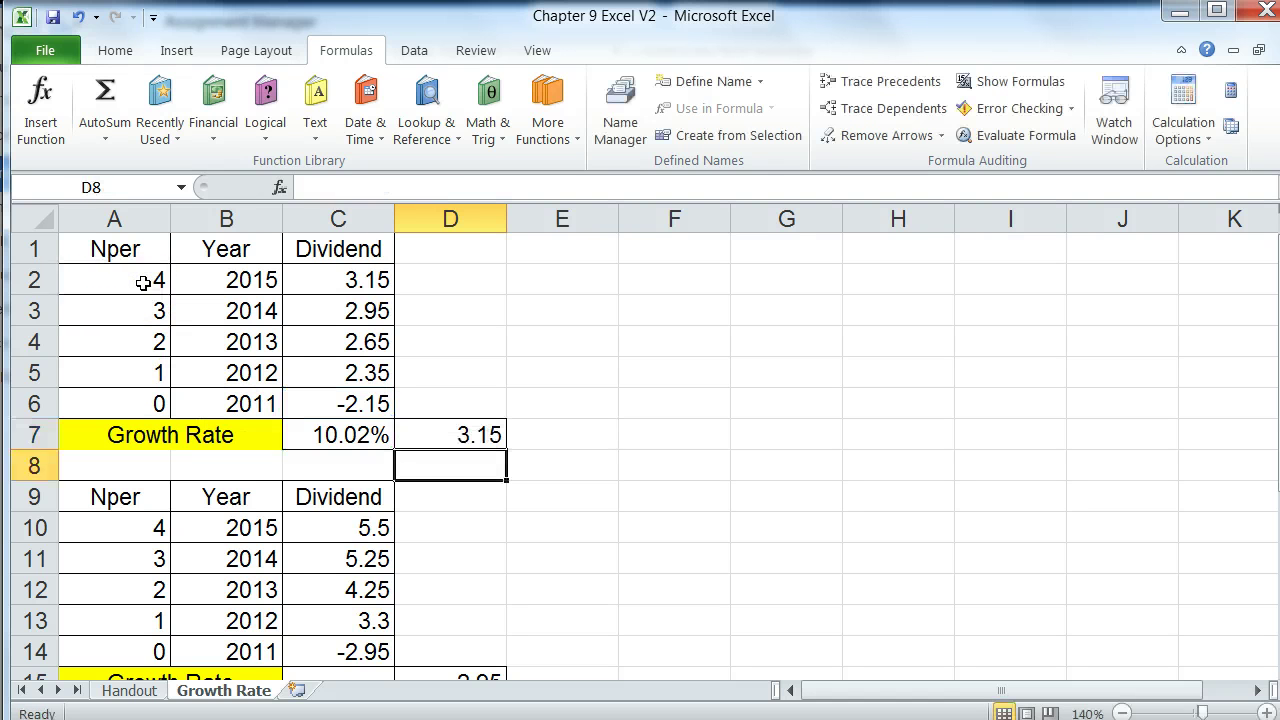
Step: Compare the check formula in D7 with the 2015 dividend in C2, and examine the 2011 dividend in the second table
click(487, 441)
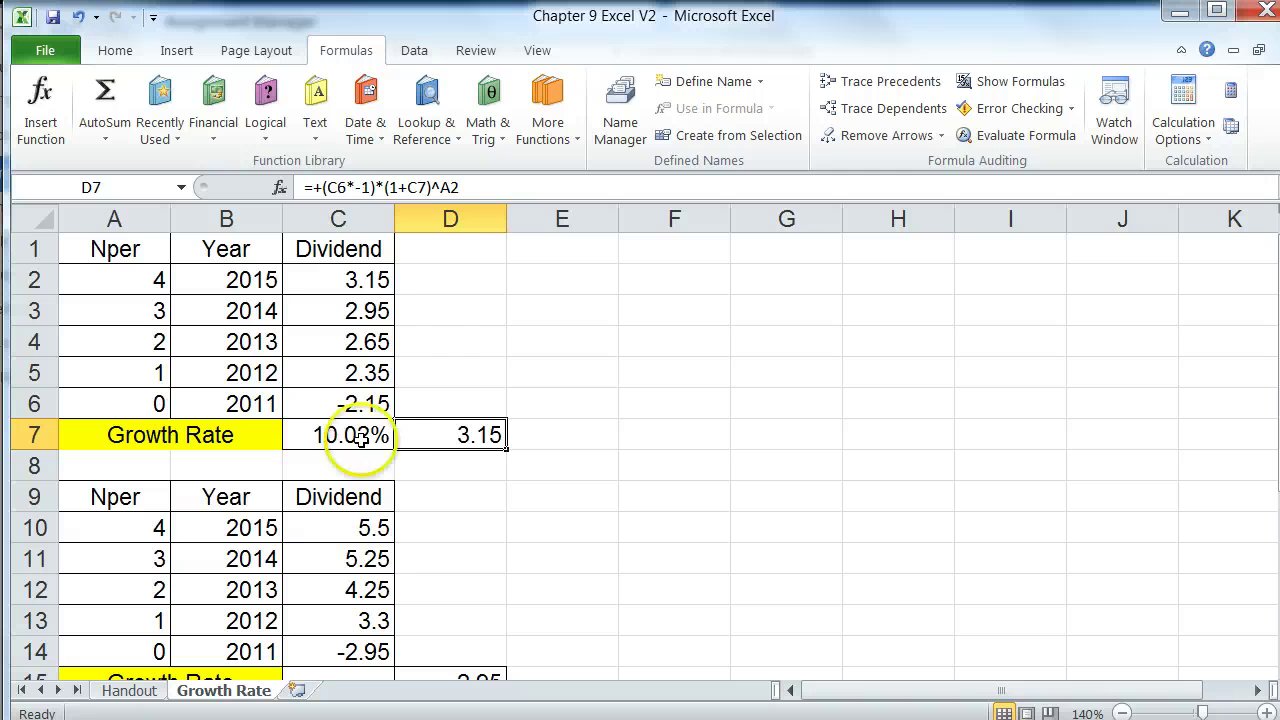
click(331, 283)
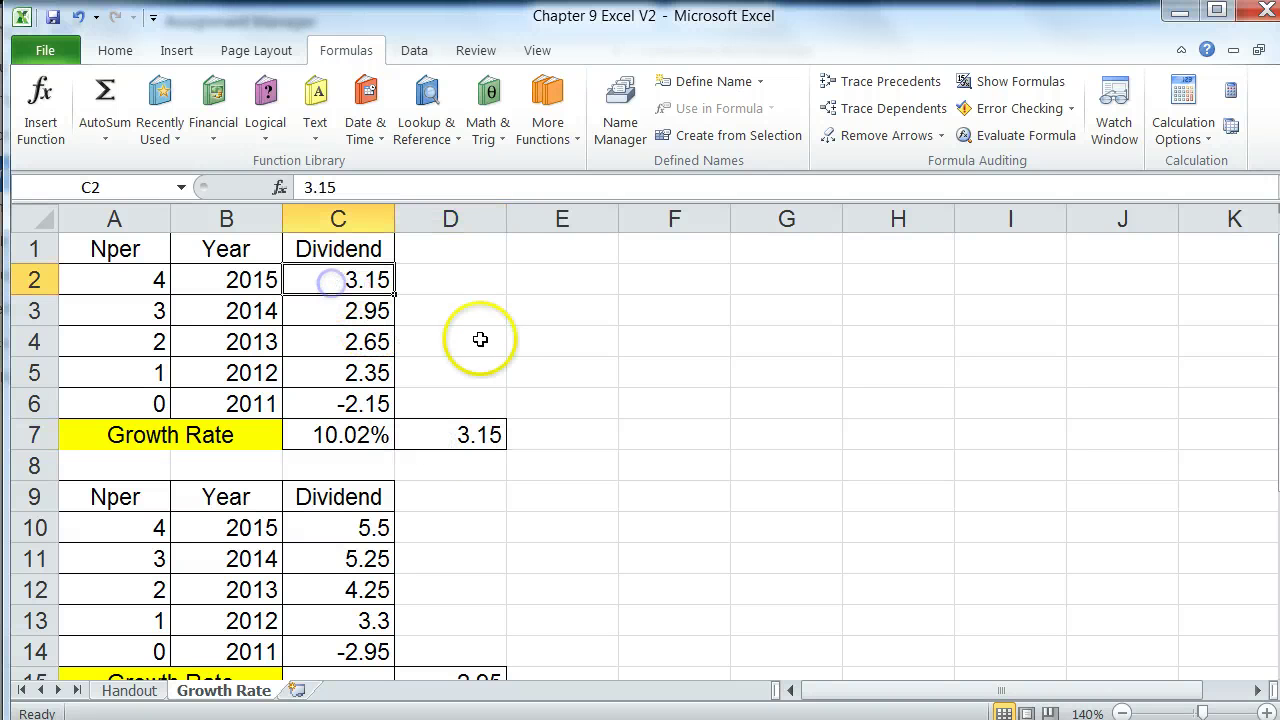
click(667, 534)
scroll(600, 480, down, 2)
scroll(610, 477, up, 1)
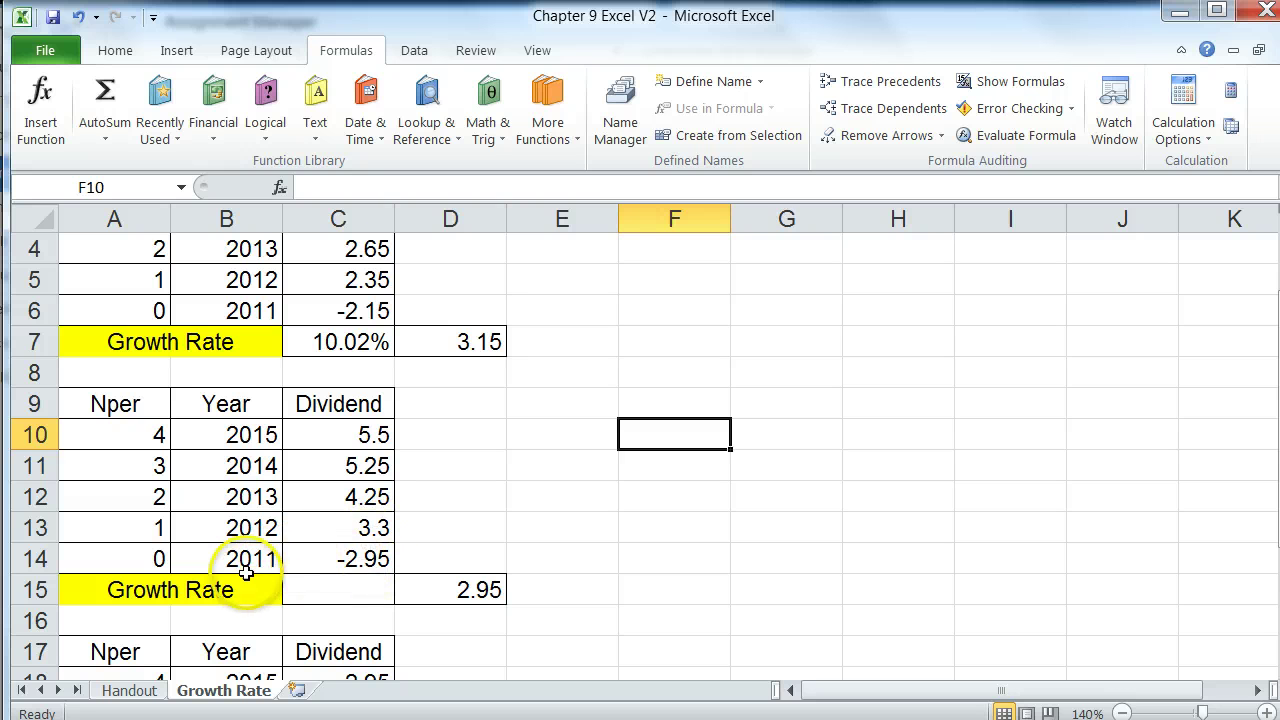
click(320, 558)
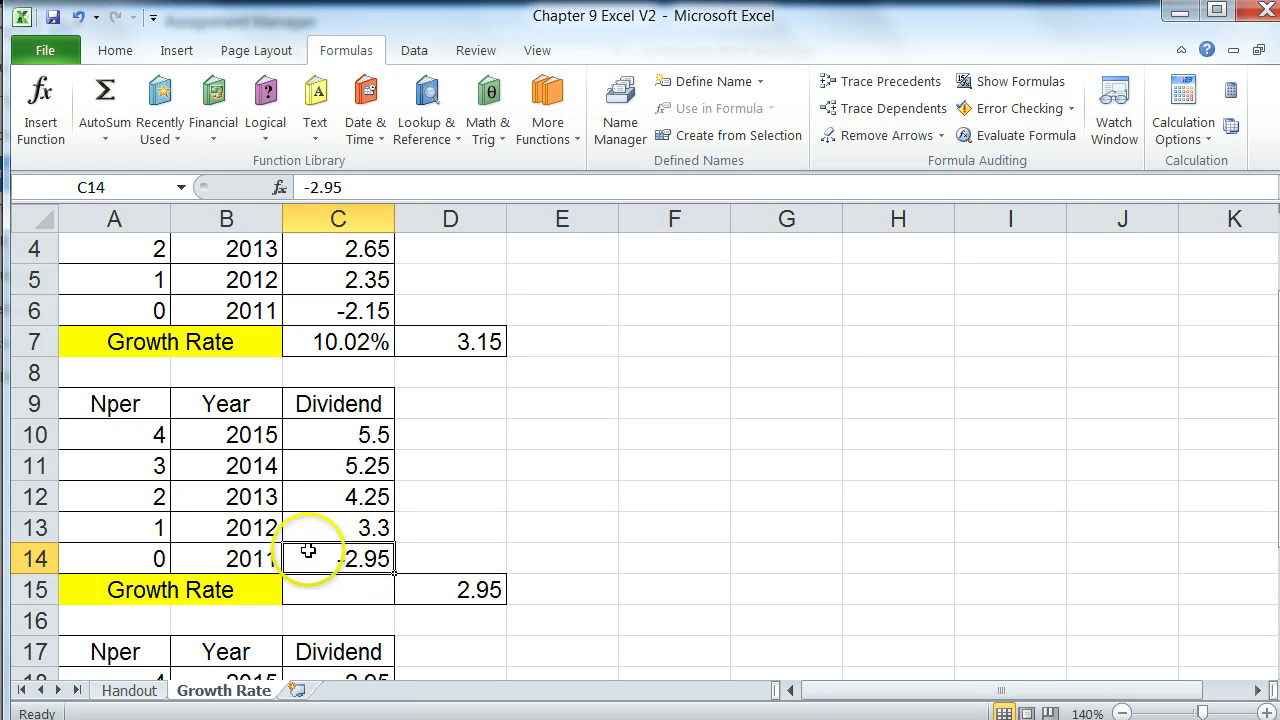
Step: Bring up the Chapter 9 Homework problem in Chrome and place the Excel window beside its dividend table
key(alt+Tab)
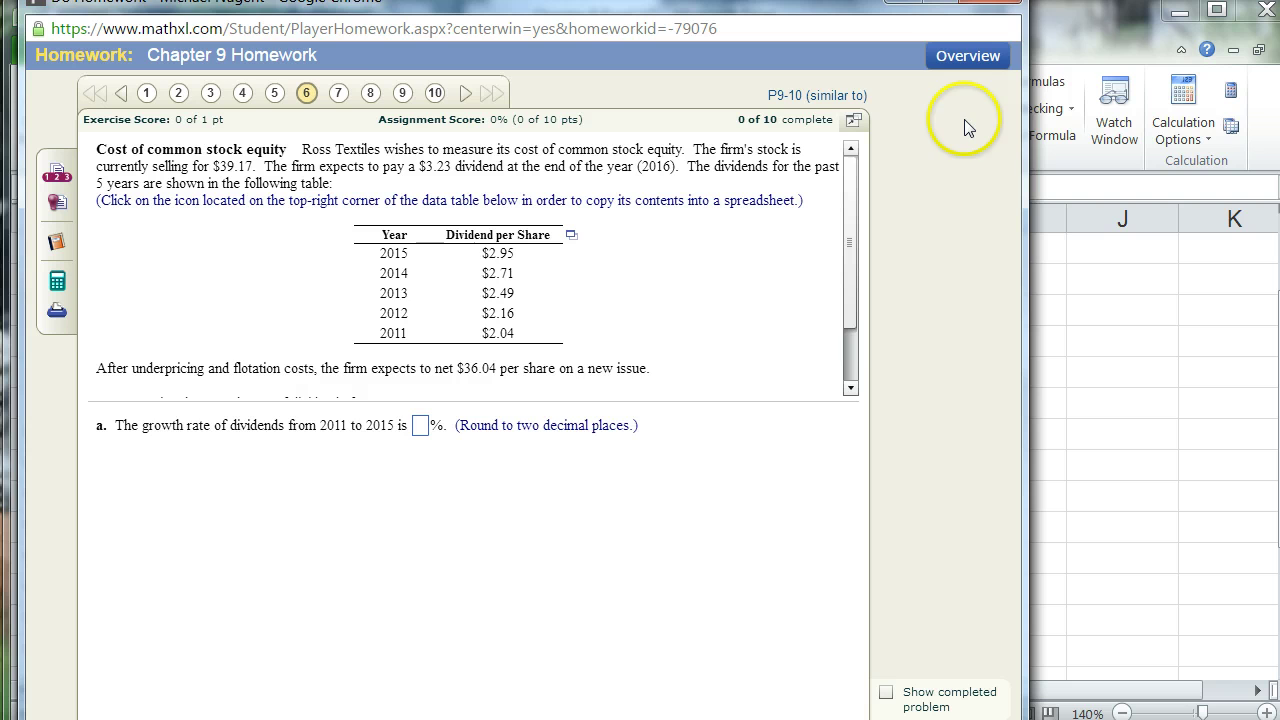
drag(1066, 44, 831, 70)
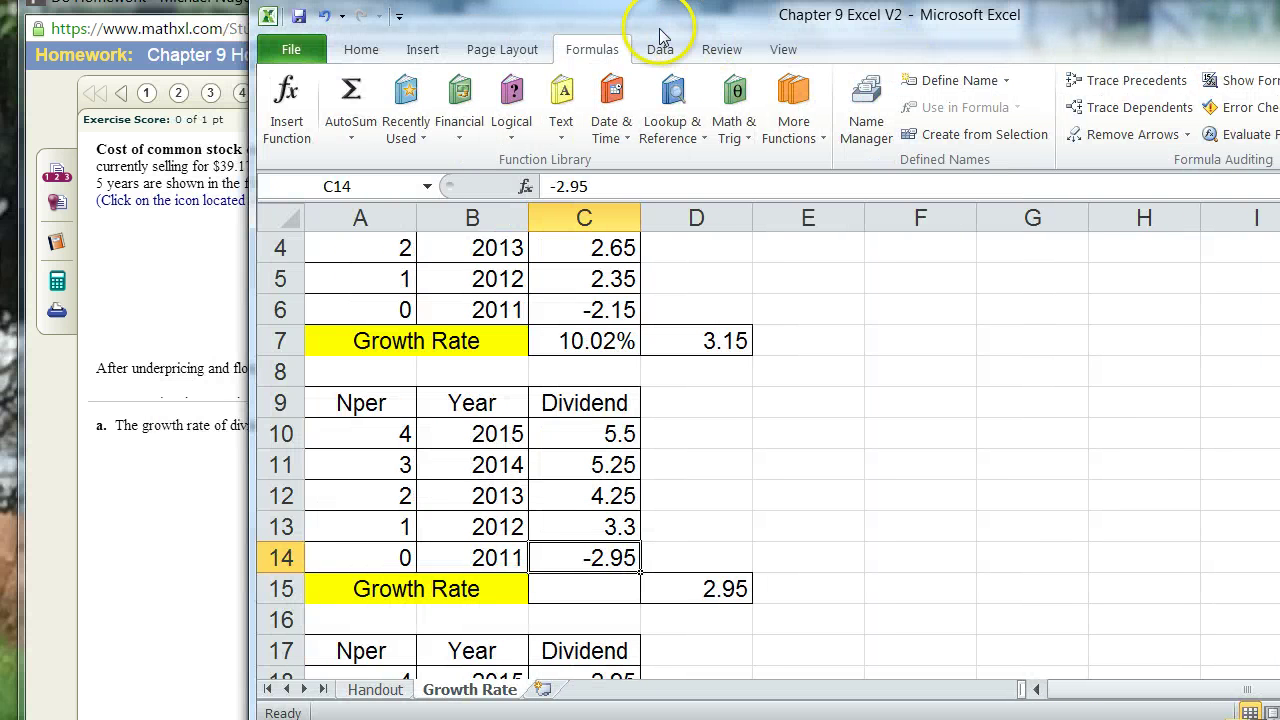
drag(642, 32, 994, 47)
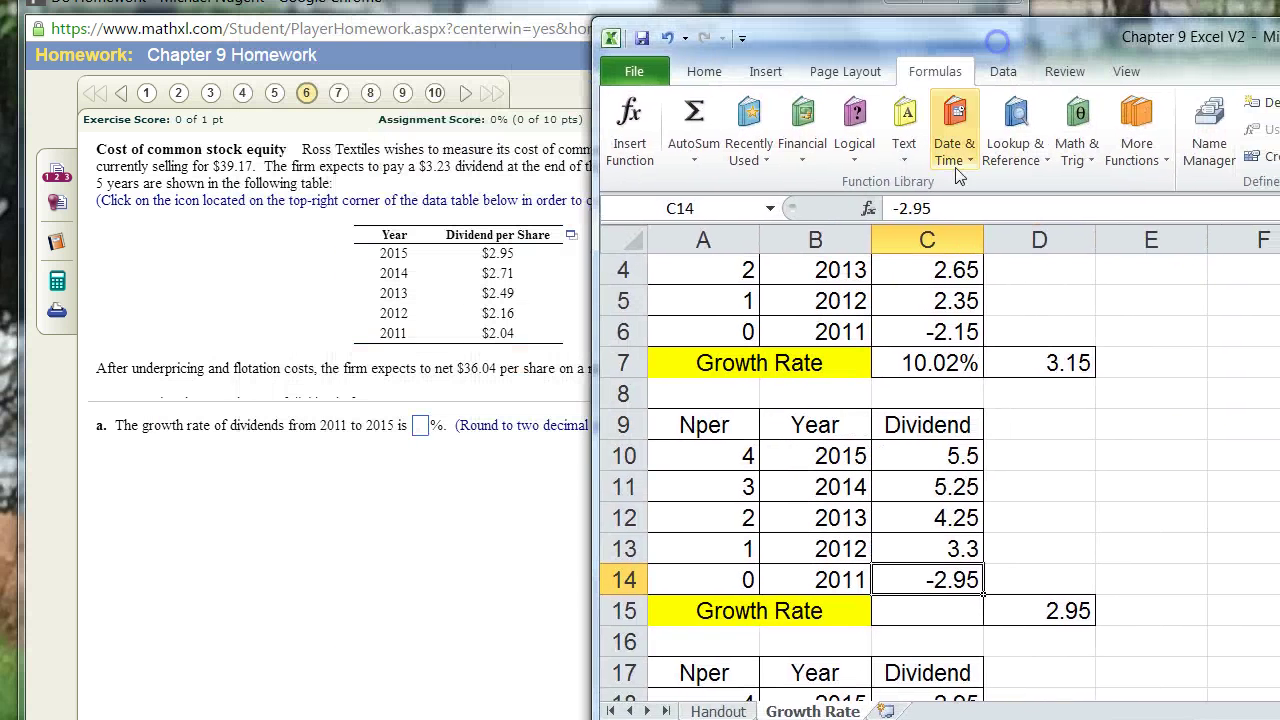
Step: Enter the homework dividends in the first table: -2.04 for 2011, 2.16 for 2012, 2.49 for 2013, 2.71 for 2014 and 2.95 for 2015
scroll(923, 338, up, 1)
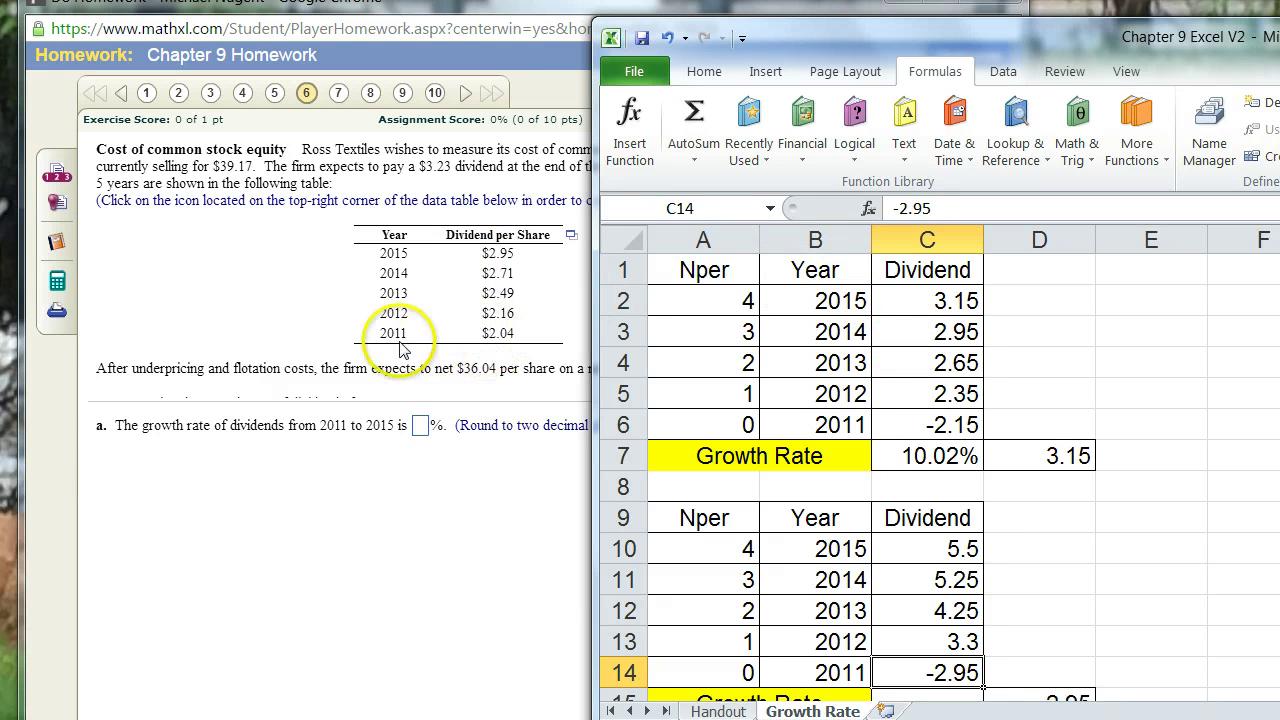
click(897, 428)
text(-)
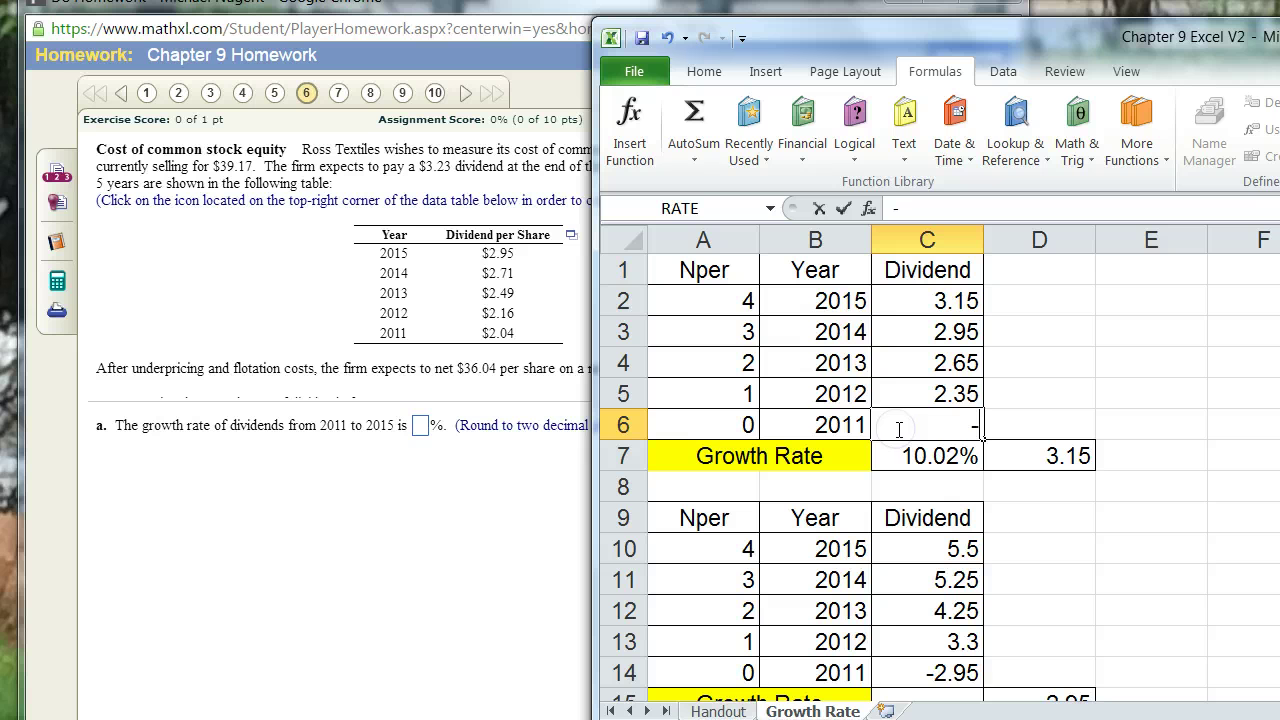
text(2.04)
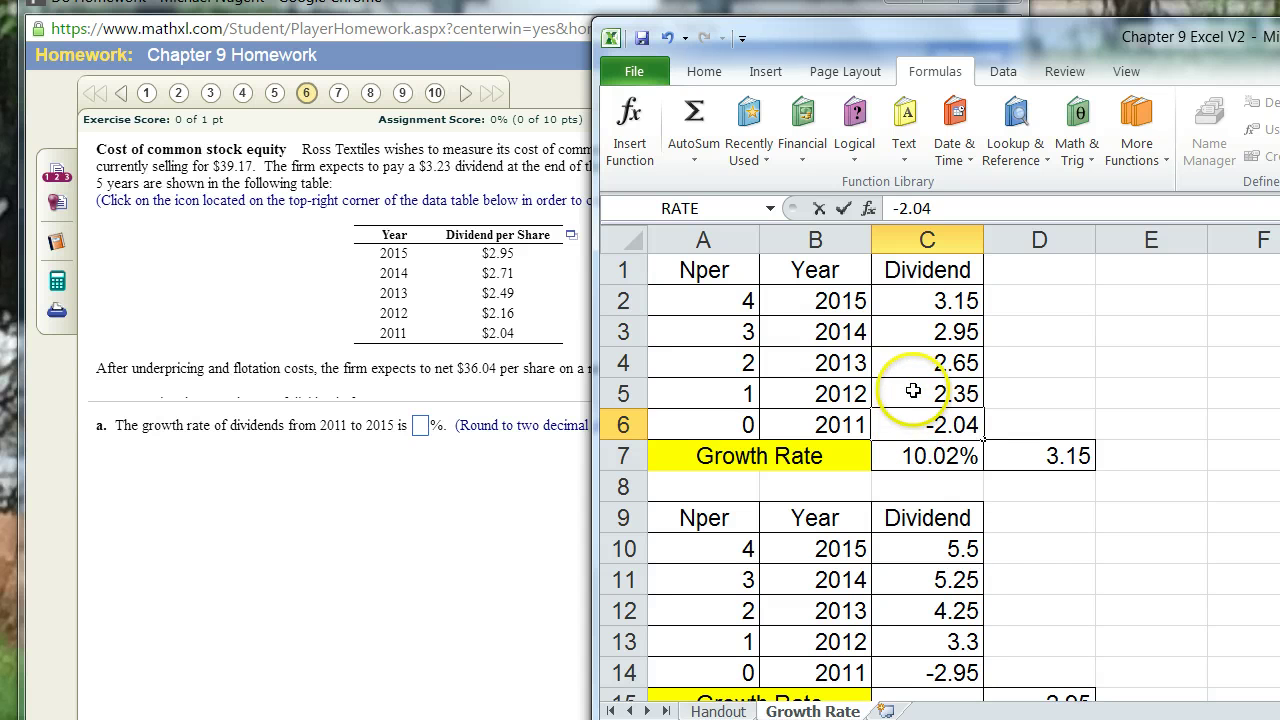
click(905, 395)
text(2.16)
click(913, 363)
text(2.49)
click(918, 327)
text(2.)
click(915, 296)
text(2.)
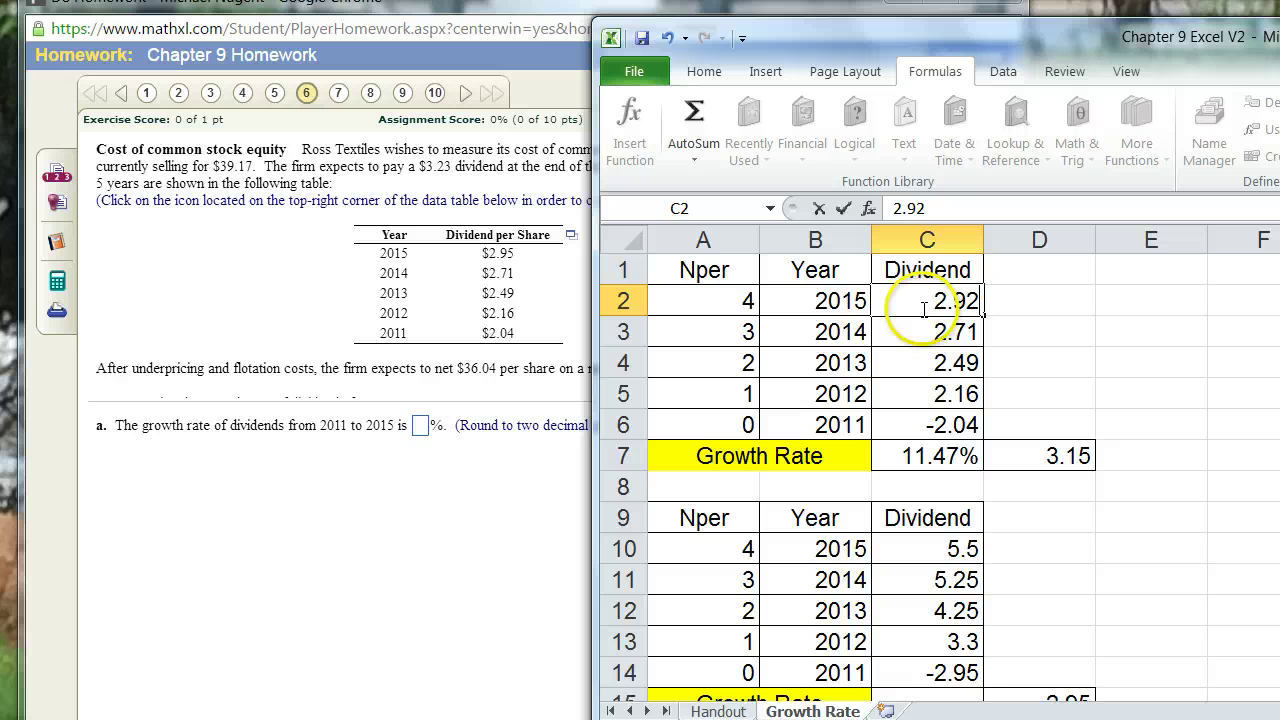
text(95)
click(930, 357)
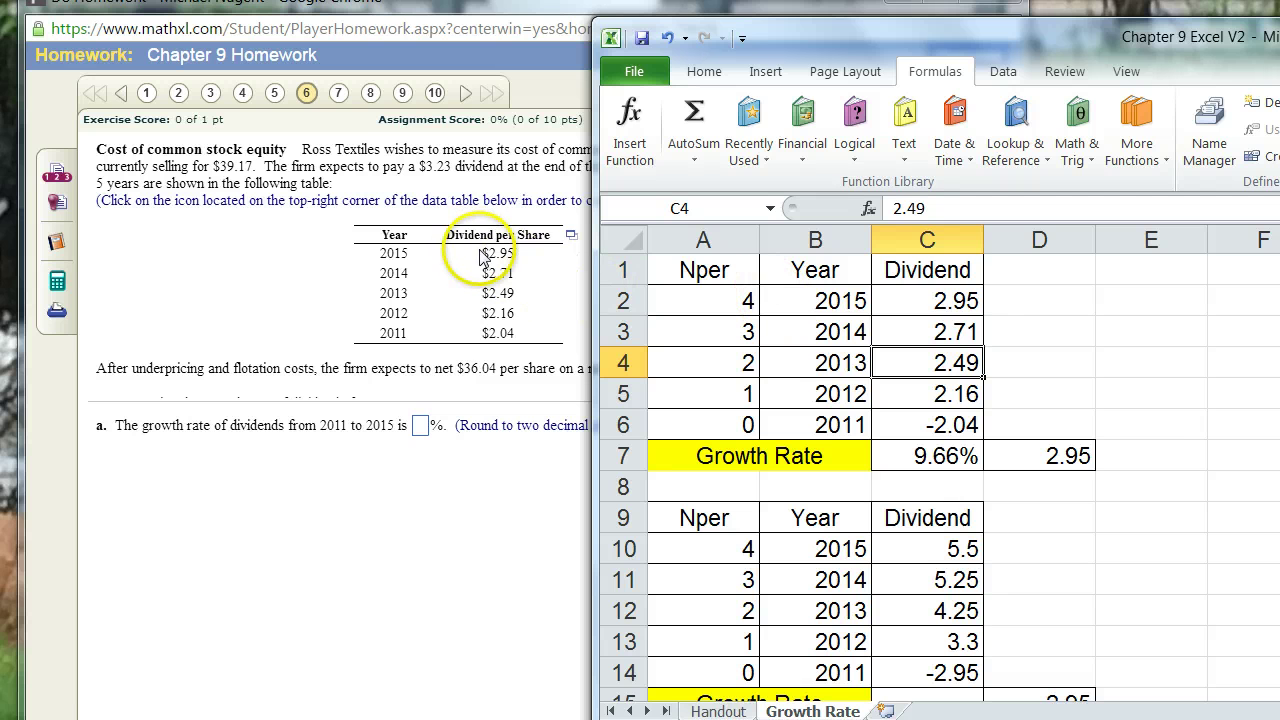
Step: Review the RATE function arguments of growth rate cell C7 against the new dividends and close the dialog
click(912, 458)
click(629, 141)
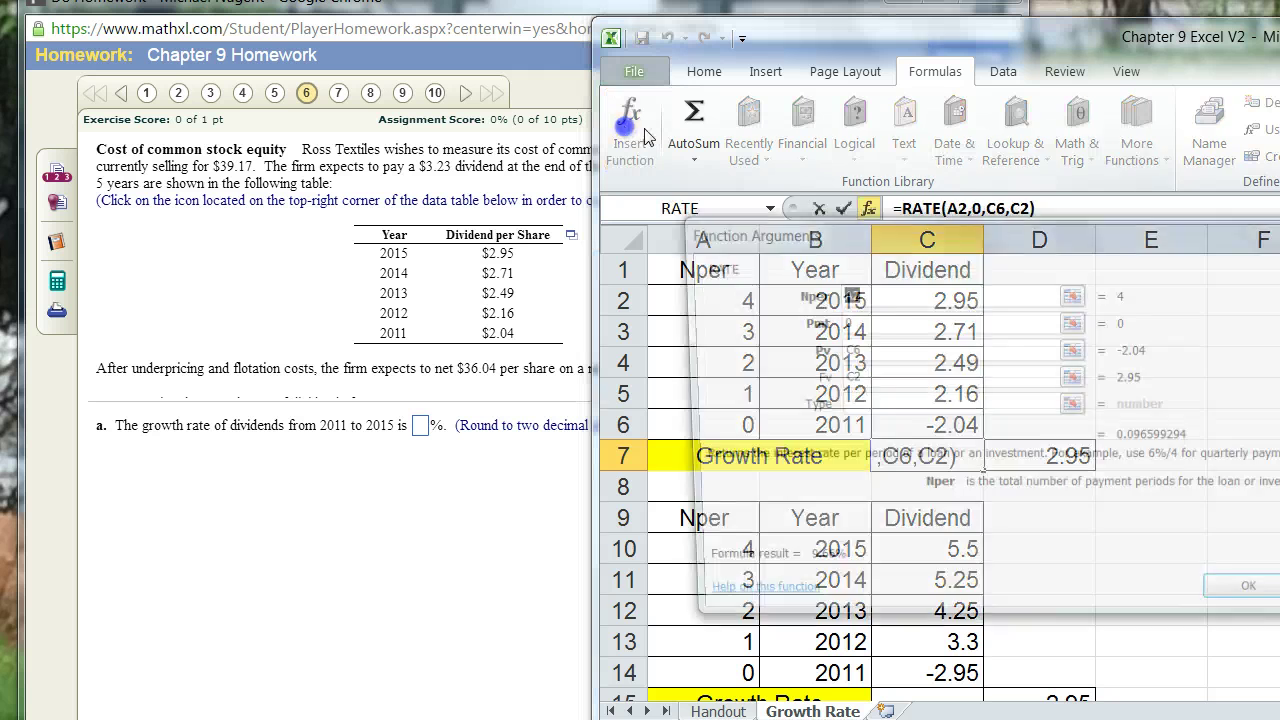
drag(957, 229, 1262, 152)
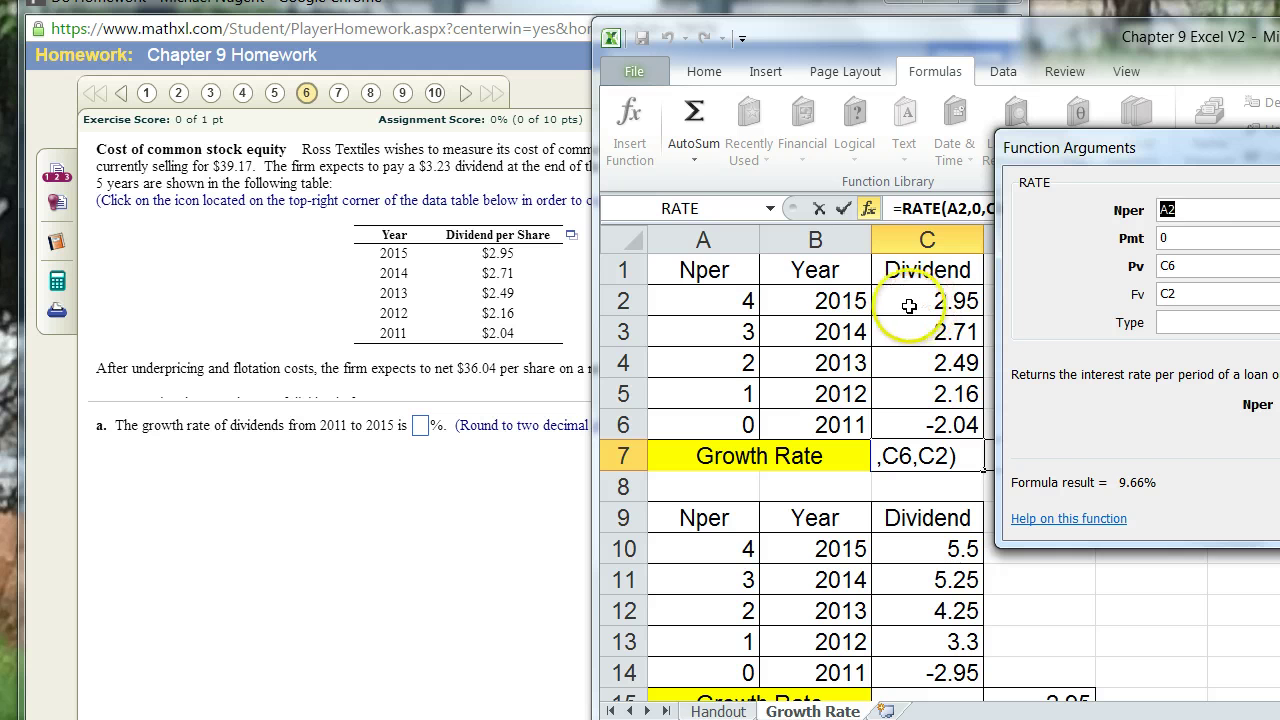
drag(1203, 151, 864, 141)
click(1238, 504)
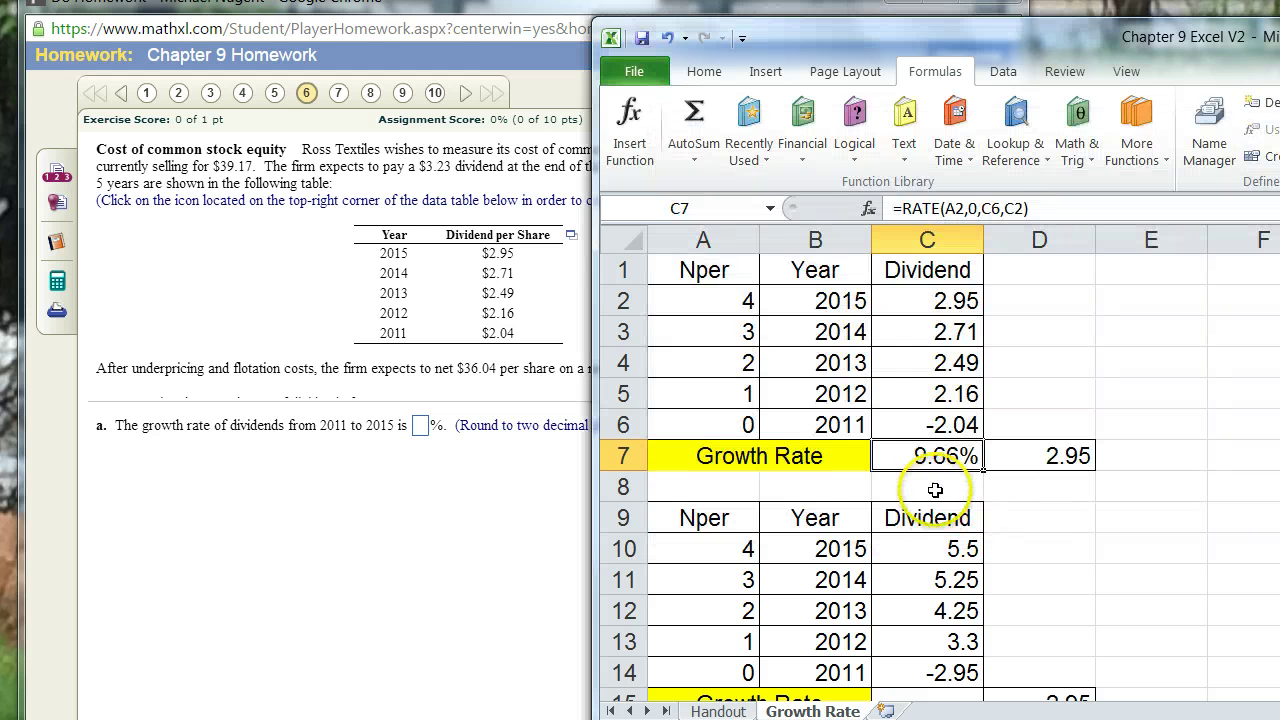
Step: Answer part a of the homework problem in Chrome with a dividend growth rate of 9.66% and check the answer
click(421, 428)
text(9.66)
click(650, 712)
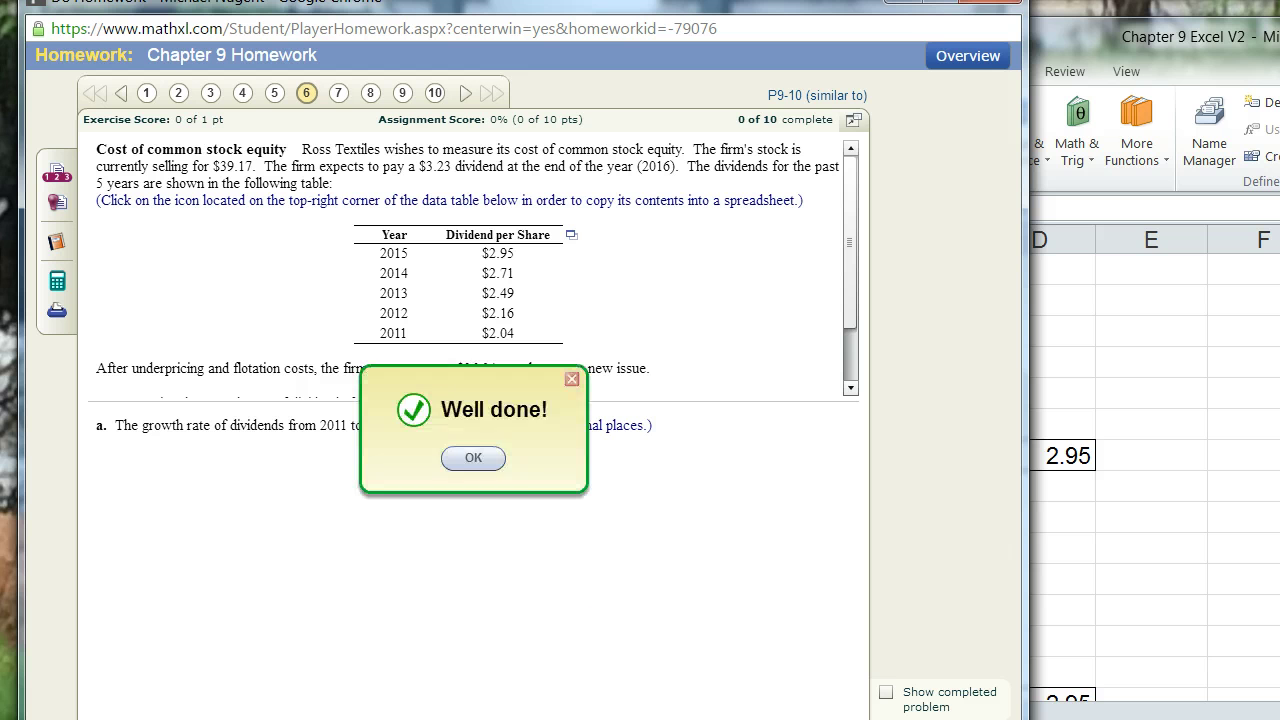
click(484, 461)
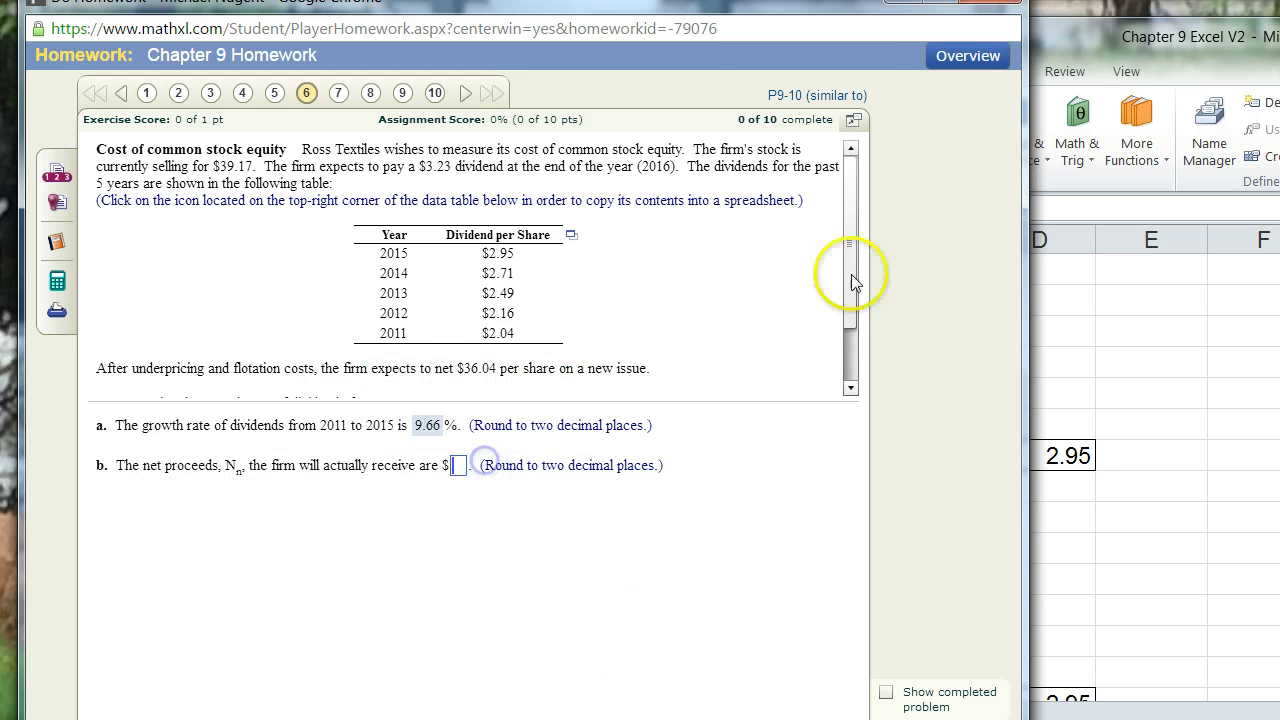
Step: Minimize the homework window, maximize the Excel workbook and return to its Handout sheet
click(903, 2)
click(1062, 545)
scroll(1066, 514, down, 2)
scroll(1062, 527, up, 2)
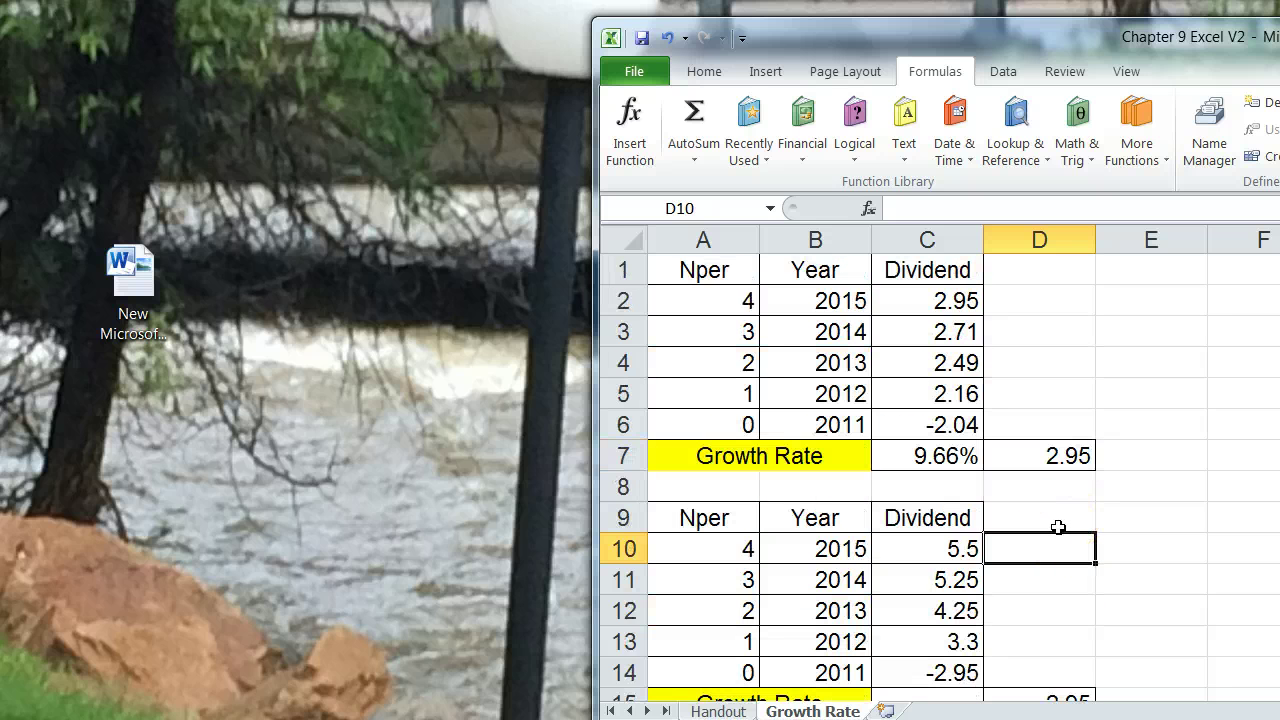
double_click(925, 34)
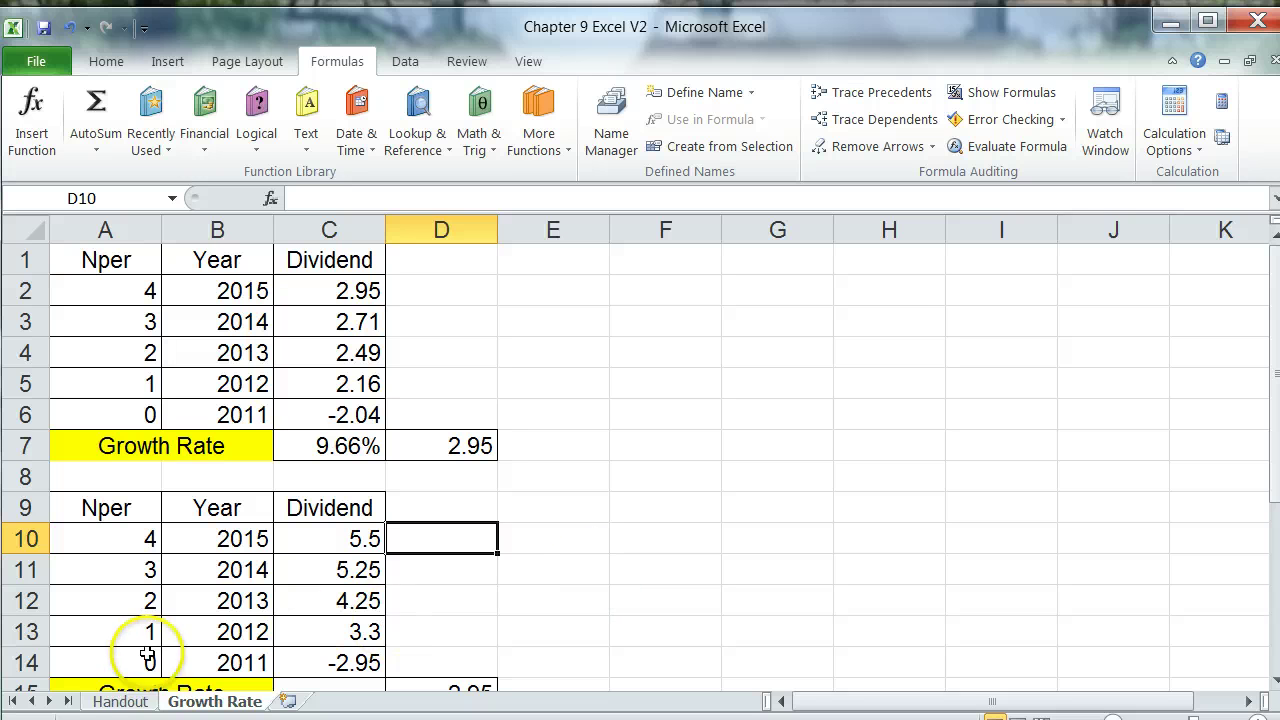
click(121, 701)
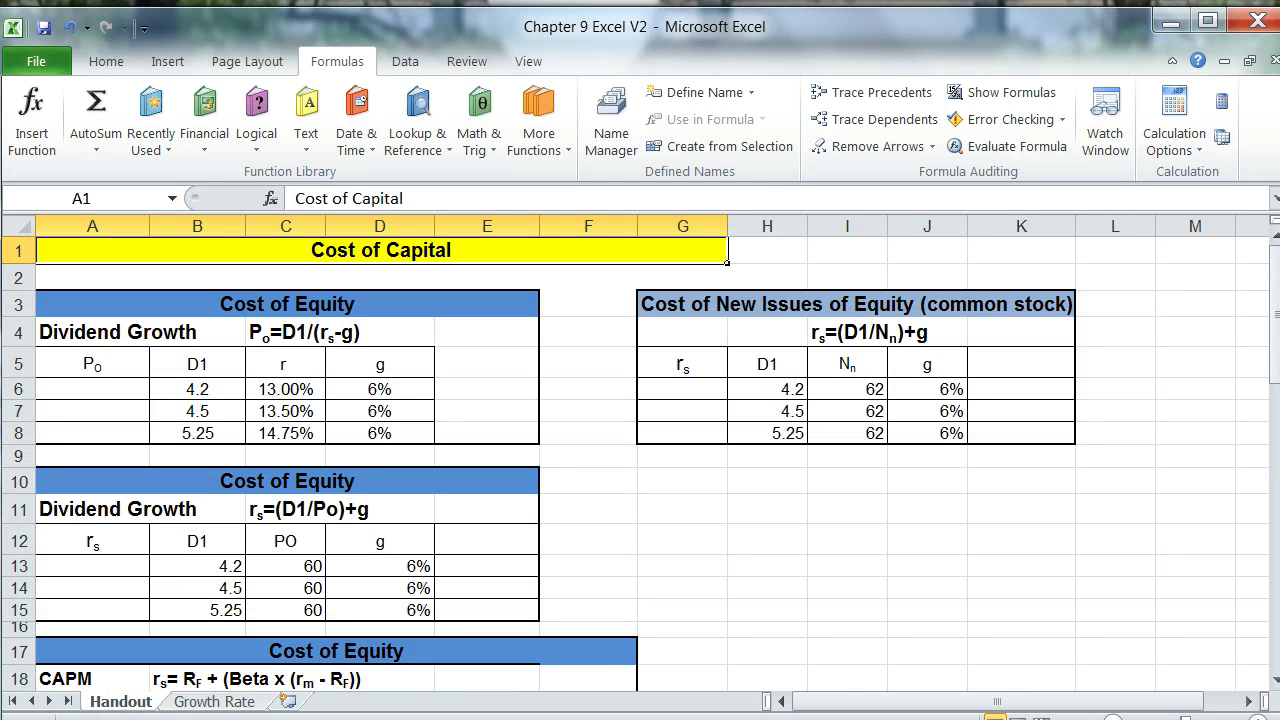